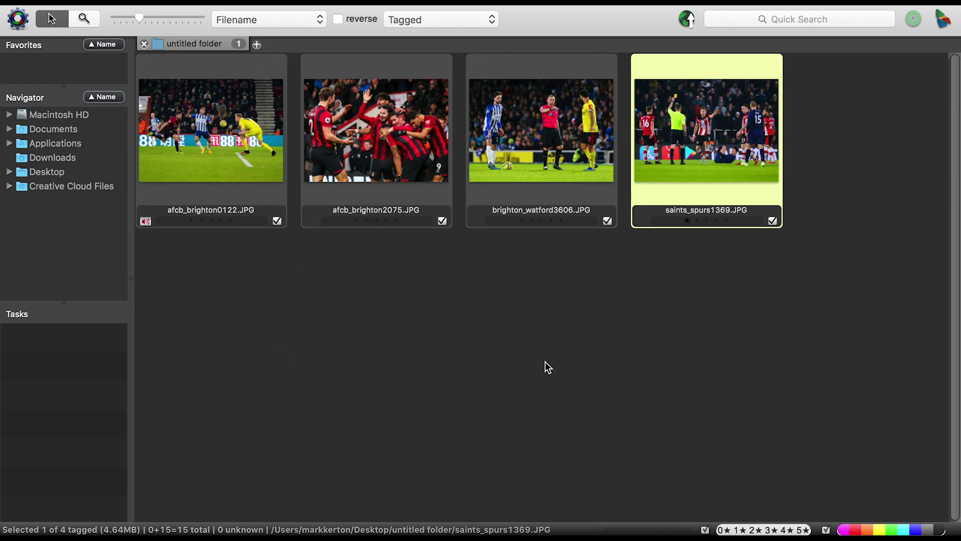
Start a blank TextEdit document and return to Chrome on the FootballSquads site.
{"action": "left_click", "coordinate": [434, 533]}
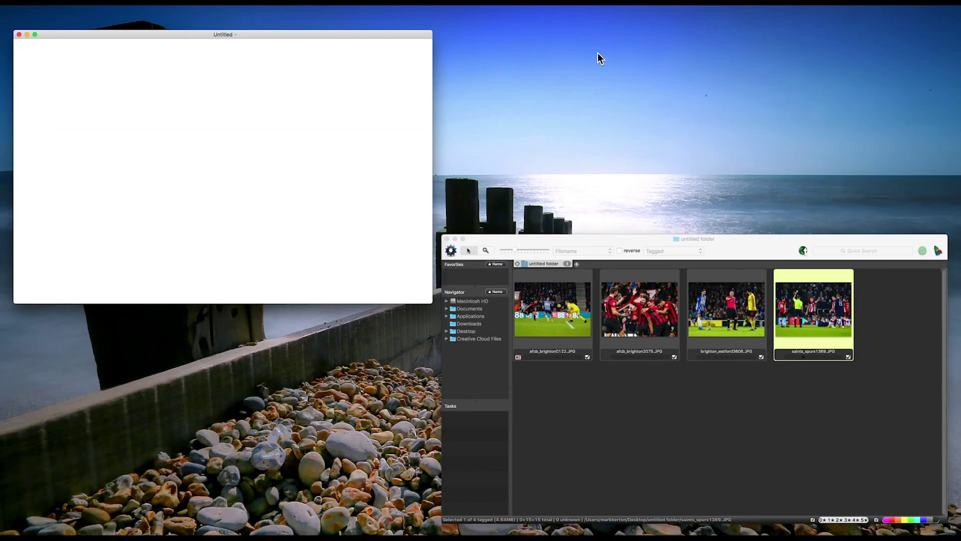
{"action": "key", "text": "ctrl+Up"}
{"action": "left_click", "coordinate": [556, 13]}
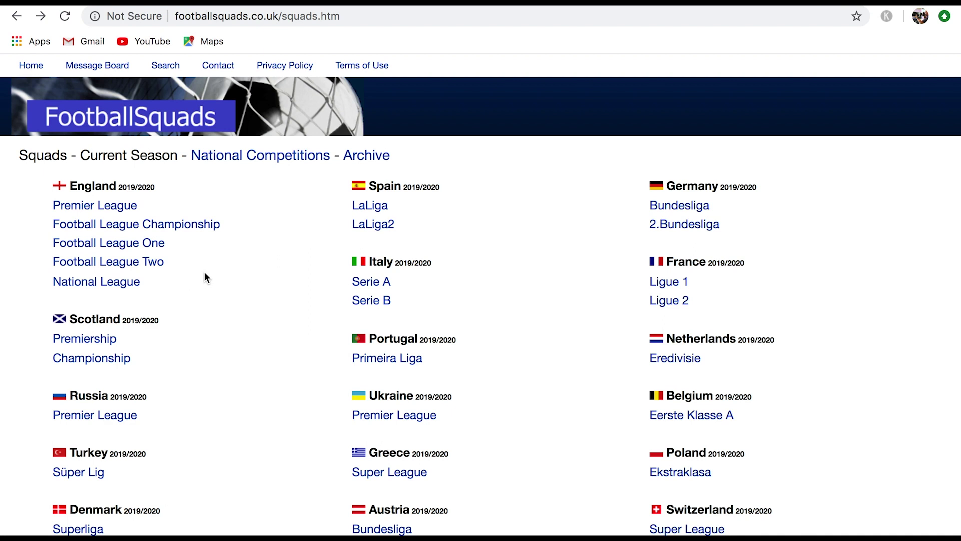
Open Arsenal's 2019/2020 Premier League squad page and select the player table rows.
{"action": "left_click", "coordinate": [119, 208]}
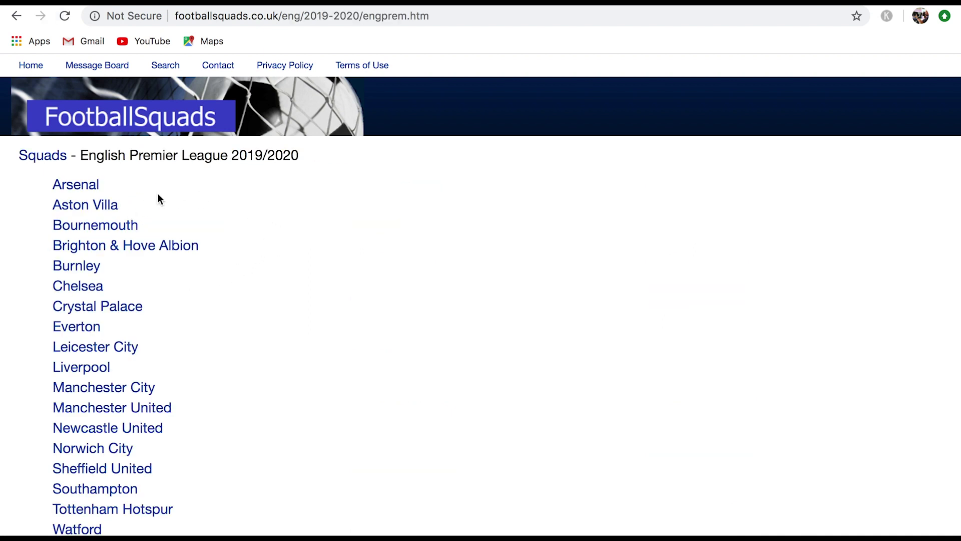
{"action": "left_click", "coordinate": [81, 189]}
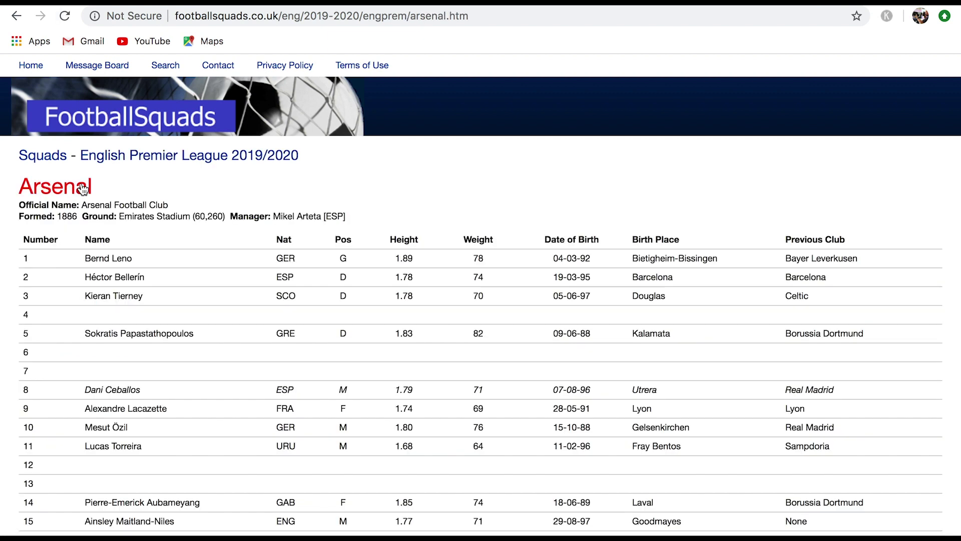
{"action": "scroll", "coordinate": [305, 221], "scroll_direction": "down", "scroll_amount": 3}
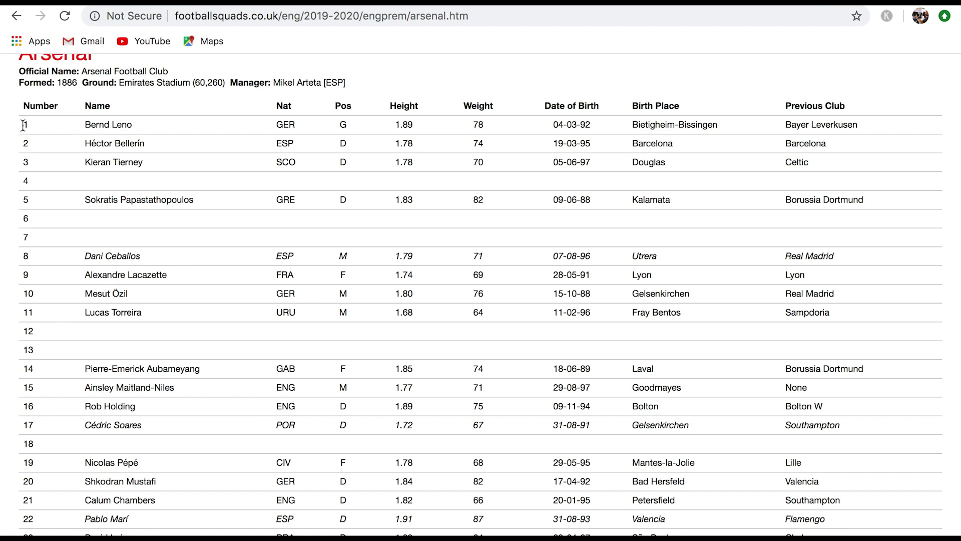
{"action": "left_click_drag", "start_coordinate": [23, 124], "coordinate": [389, 323]}
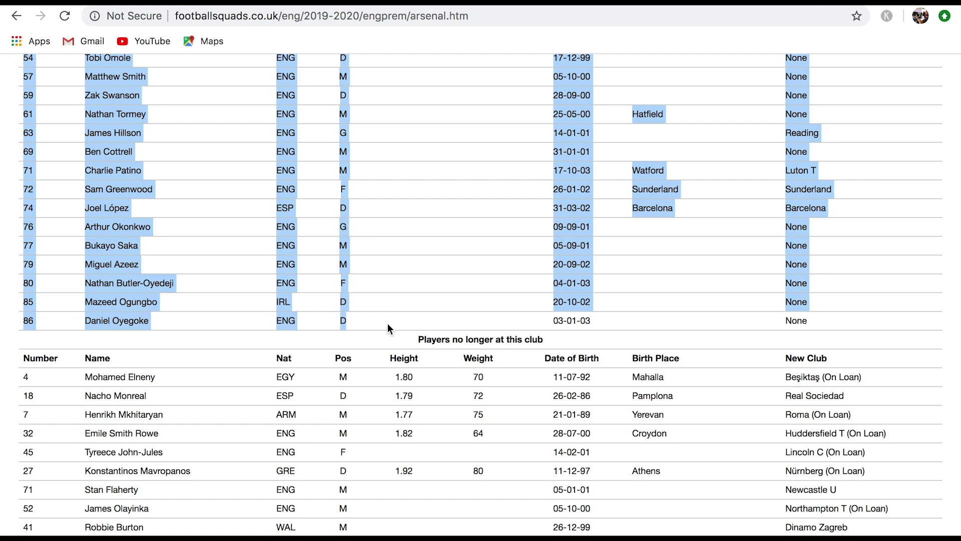
Paste the copied Arsenal squad list into the blank TextEdit note.
{"action": "key", "text": "ctrl+Up"}
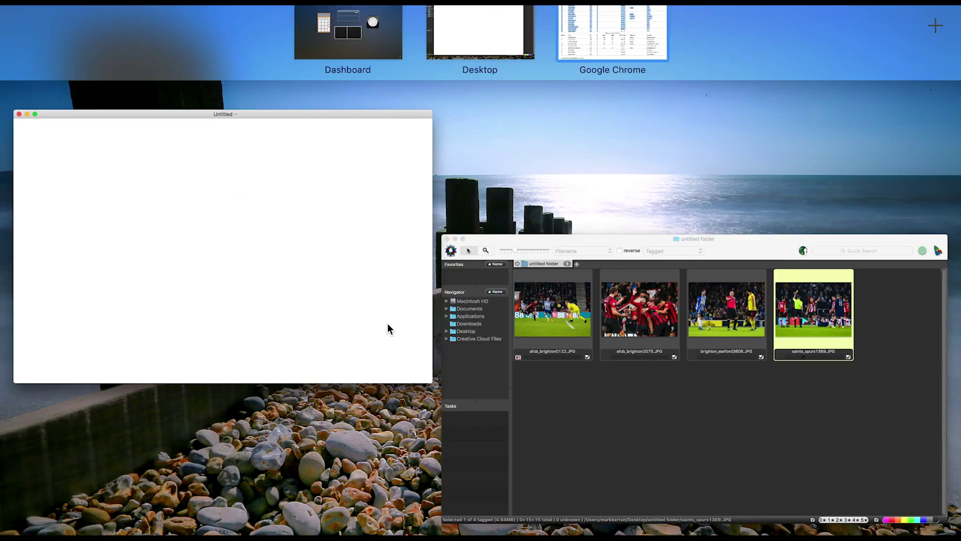
{"action": "left_click", "coordinate": [389, 329]}
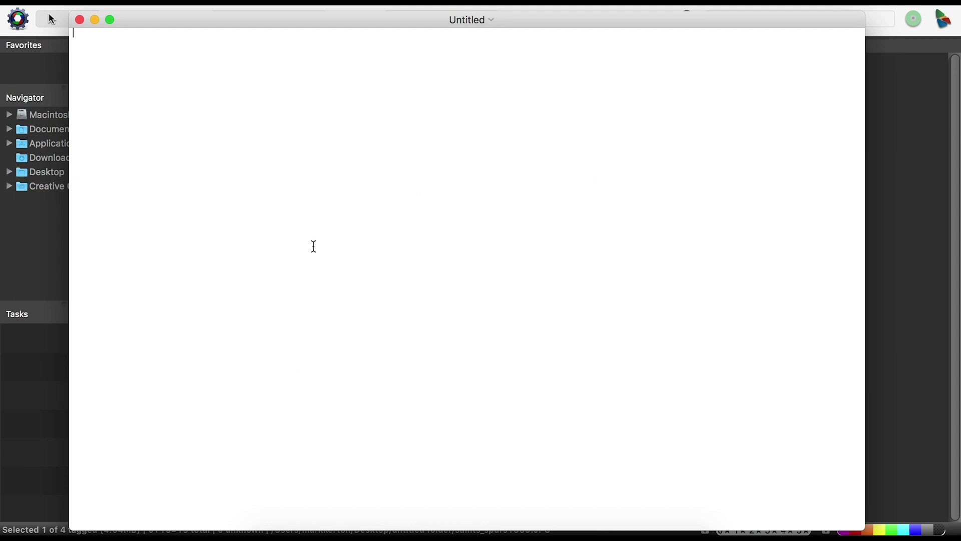
{"action": "key", "text": "super+v"}
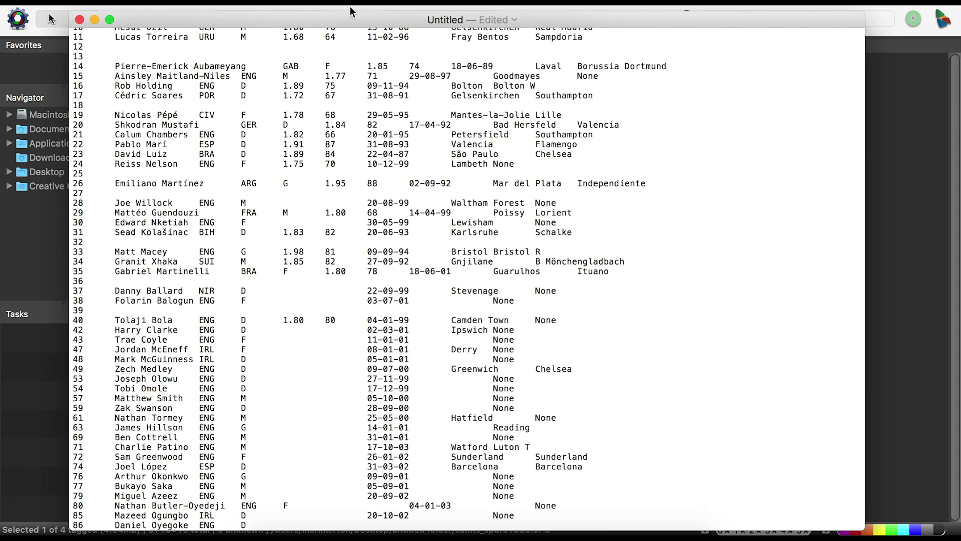
{"action": "scroll", "coordinate": [344, 98], "scroll_direction": "up", "scroll_amount": 5}
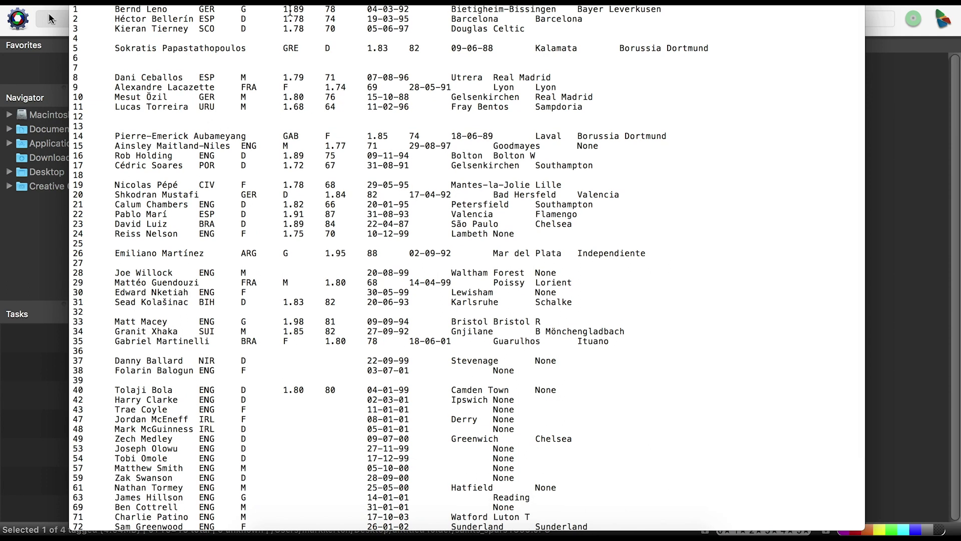
Delete the height through club columns from every row.
{"action": "left_click", "coordinate": [286, 10]}
{"action": "left_click_drag", "start_coordinate": [284, 9], "coordinate": [721, 533]}
{"action": "key", "text": "BackSpace"}
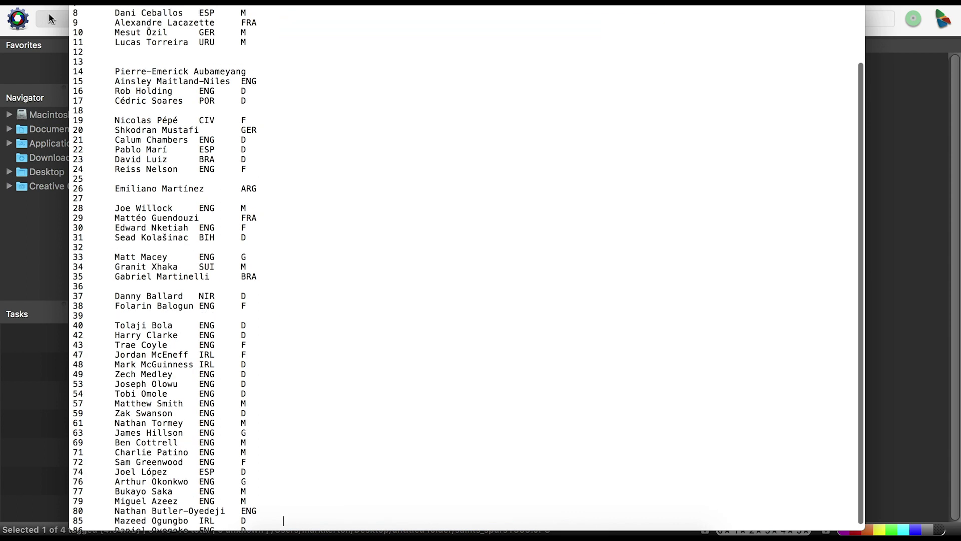
Remove the position letters from all rows, from rows 1–3 down to row 86.
{"action": "scroll", "coordinate": [511, 376], "scroll_direction": "up", "scroll_amount": 4}
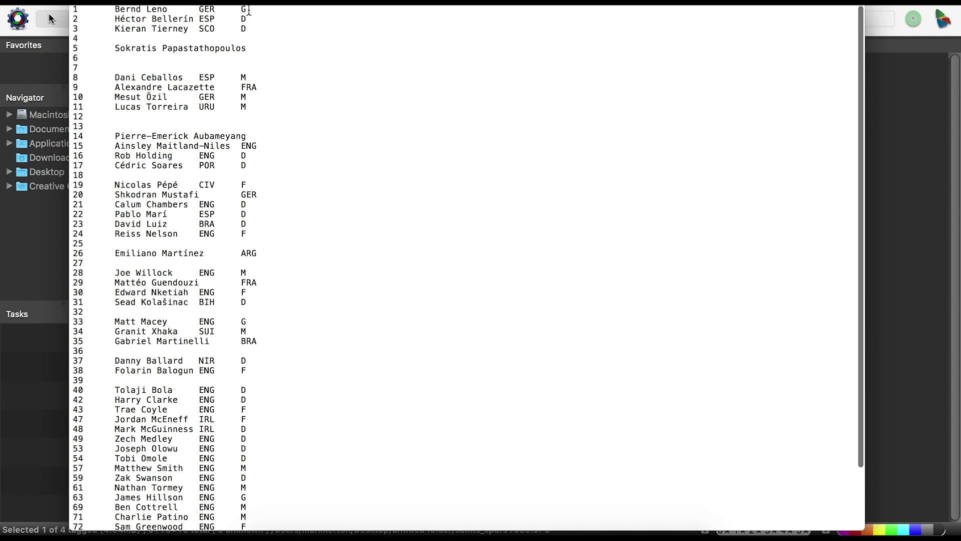
{"action": "left_click_drag", "start_coordinate": [240, 9], "coordinate": [246, 30]}
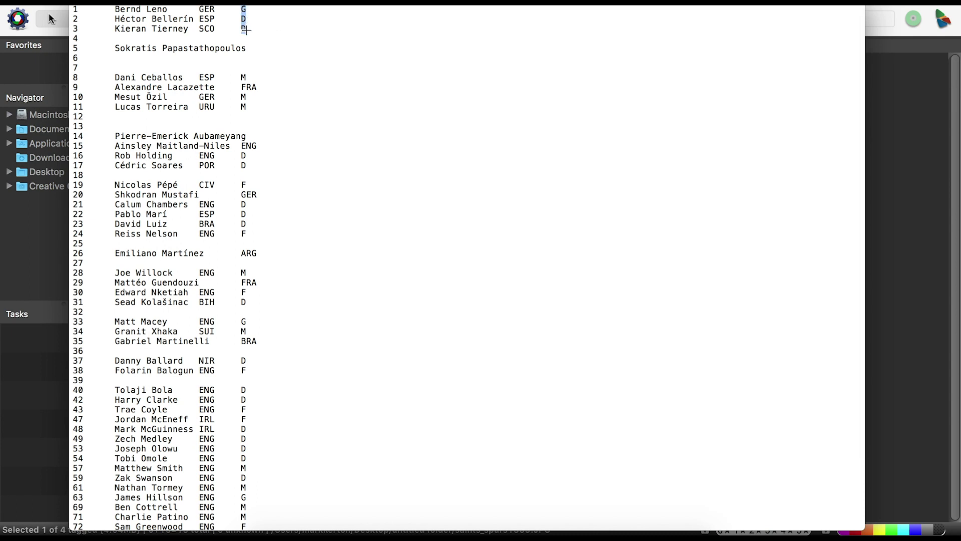
{"action": "key", "text": "BackSpace"}
{"action": "left_click_drag", "start_coordinate": [241, 78], "coordinate": [248, 107]}
{"action": "key", "text": "BackSpace"}
{"action": "left_click_drag", "start_coordinate": [241, 143], "coordinate": [257, 530]}
{"action": "key", "text": "BackSpace"}
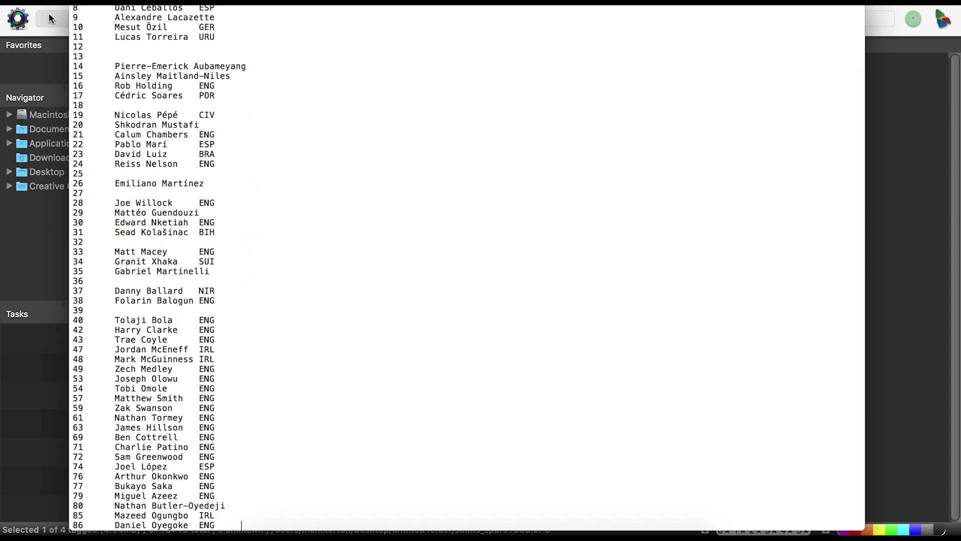
Cut the nationality codes from lines 1–17, including ESP, GER, URU, ENG and POR.
{"action": "scroll", "coordinate": [353, 427], "scroll_direction": "down", "scroll_amount": 1}
{"action": "scroll", "coordinate": [354, 427], "scroll_direction": "up", "scroll_amount": 1}
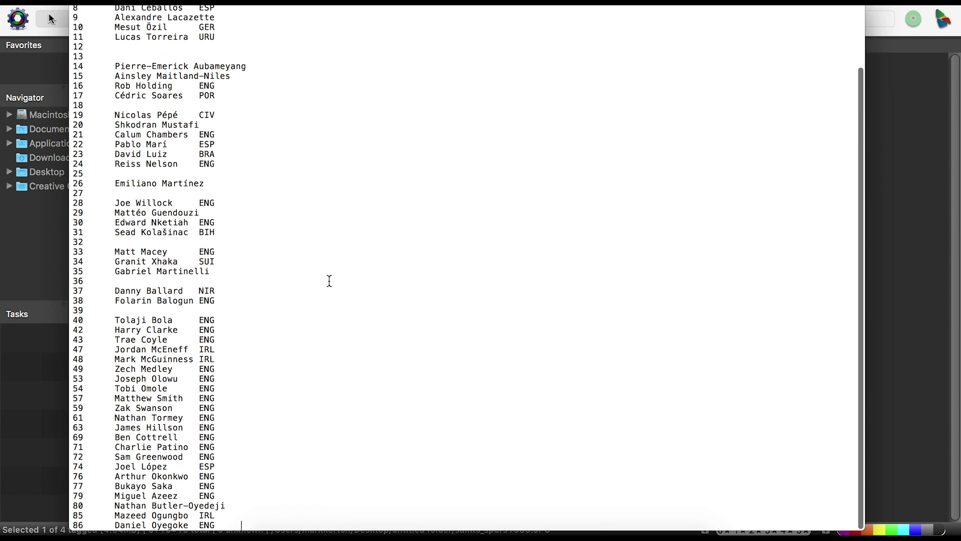
{"action": "scroll", "coordinate": [328, 278], "scroll_direction": "up", "scroll_amount": 4}
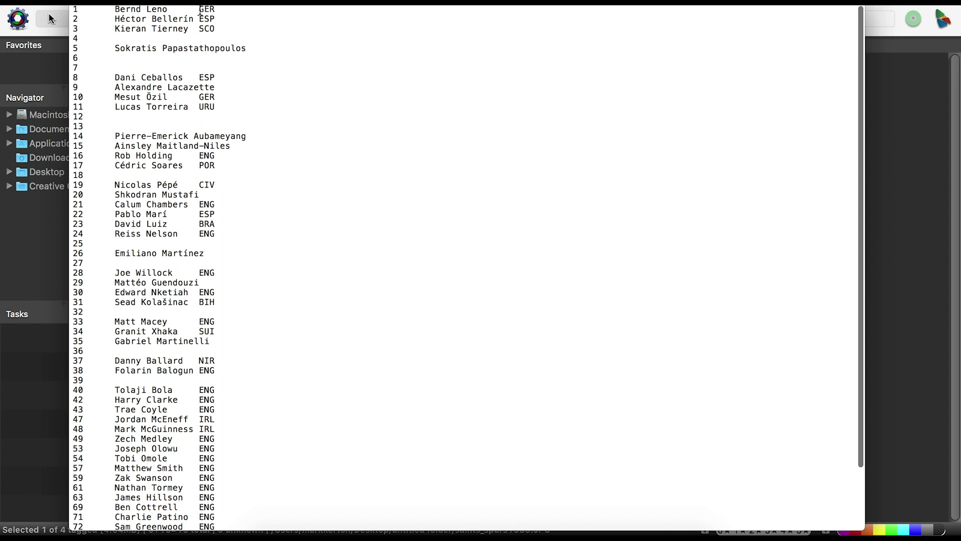
{"action": "left_click_drag", "start_coordinate": [199, 10], "coordinate": [214, 30]}
{"action": "key", "text": "super+x"}
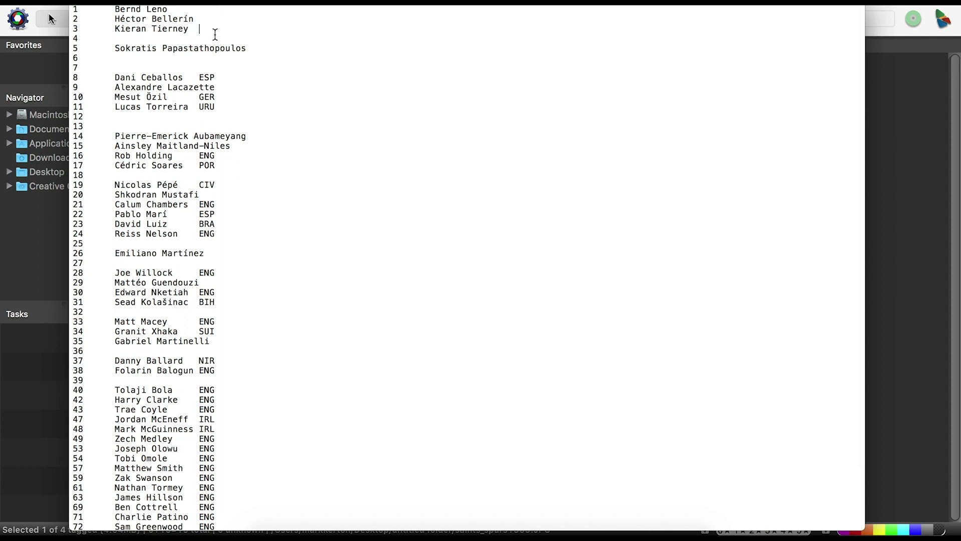
{"action": "left_click_drag", "start_coordinate": [200, 77], "coordinate": [215, 77]}
{"action": "key", "text": "super+x"}
{"action": "left_click_drag", "start_coordinate": [200, 97], "coordinate": [216, 107]}
{"action": "key", "text": "super+x"}
{"action": "left_click_drag", "start_coordinate": [199, 156], "coordinate": [221, 233]}
{"action": "key", "text": "super+x"}
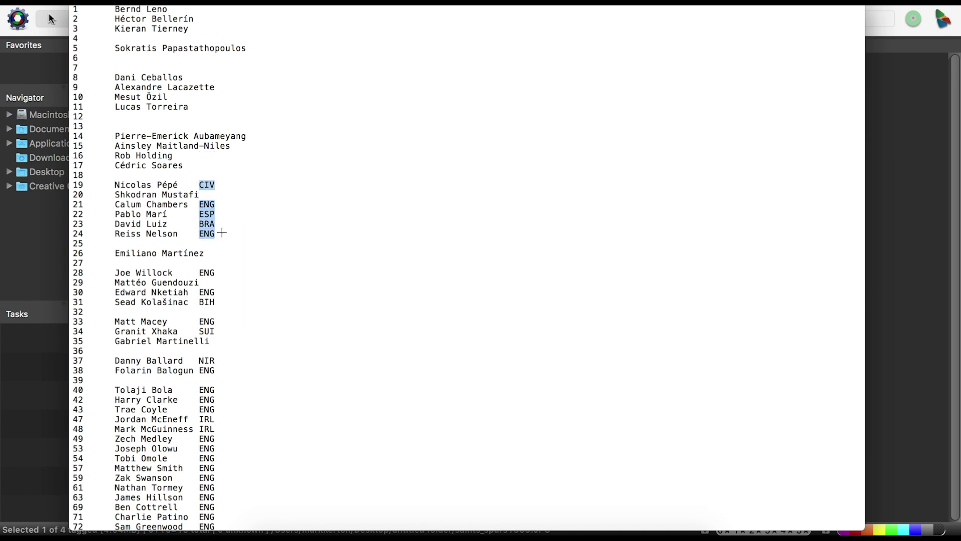
Cut the remaining country codes from lines 19 through 86, ending with IRL and ENG.
{"action": "key", "text": "super+x"}
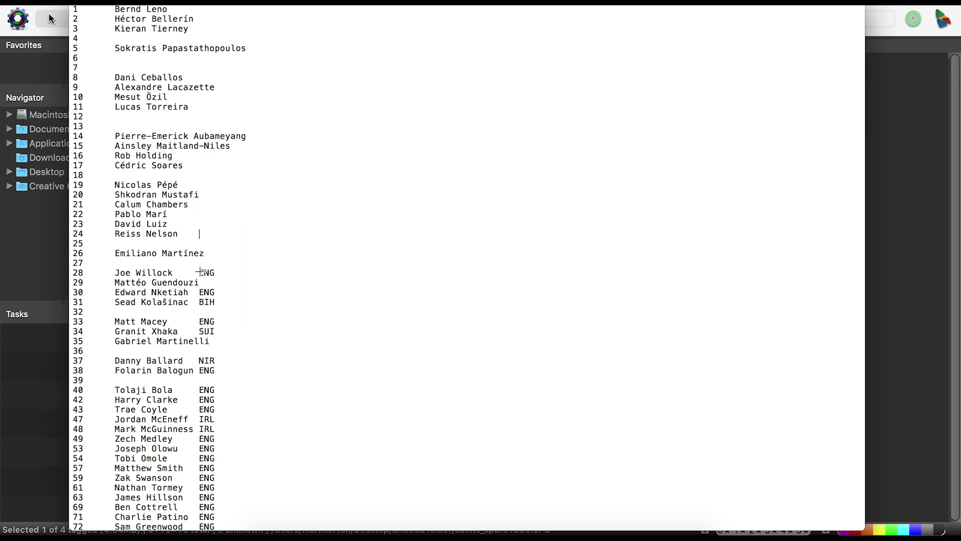
{"action": "left_click_drag", "start_coordinate": [200, 271], "coordinate": [220, 498]}
{"action": "key", "text": "super+x"}
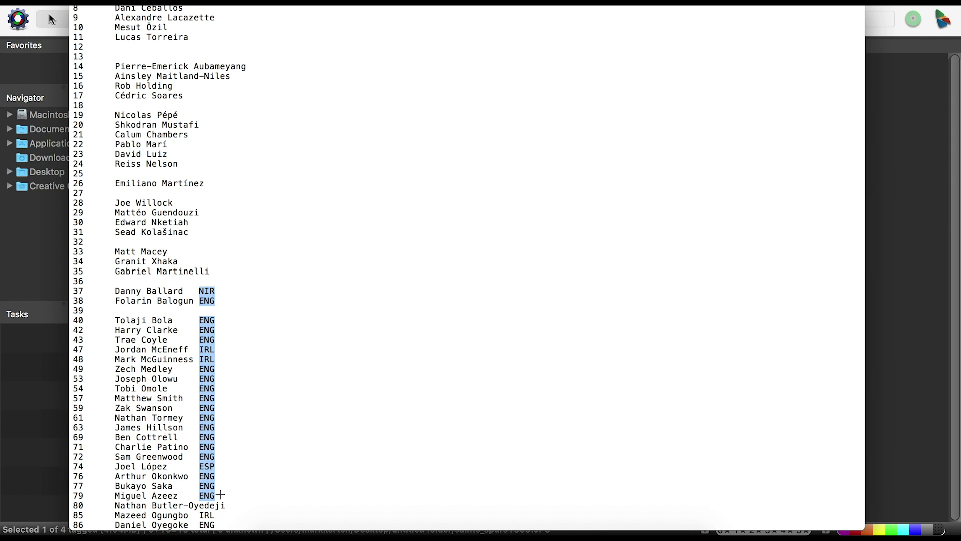
{"action": "key", "text": "super+x"}
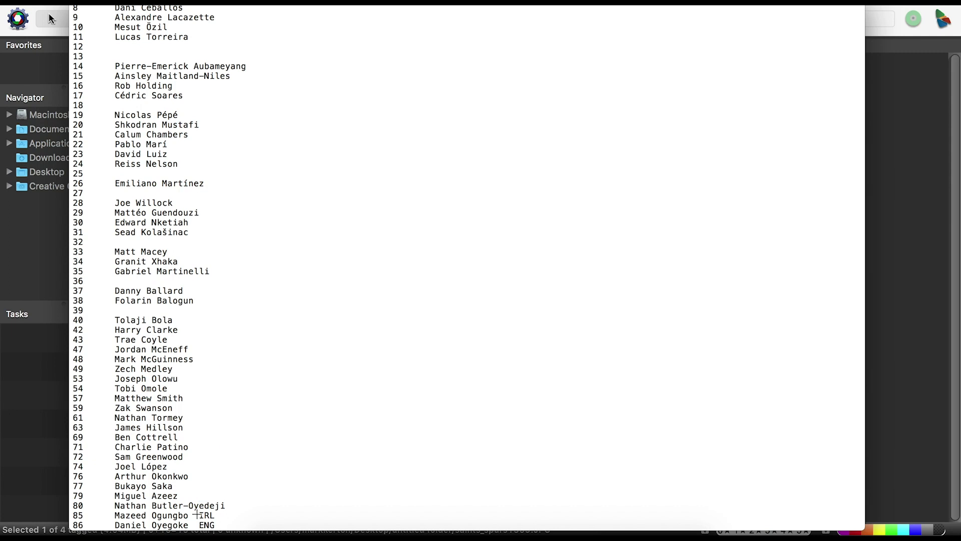
{"action": "left_click_drag", "start_coordinate": [198, 514], "coordinate": [218, 528]}
{"action": "key", "text": "super+x"}
{"action": "scroll", "coordinate": [385, 318], "scroll_direction": "up", "scroll_amount": 5}
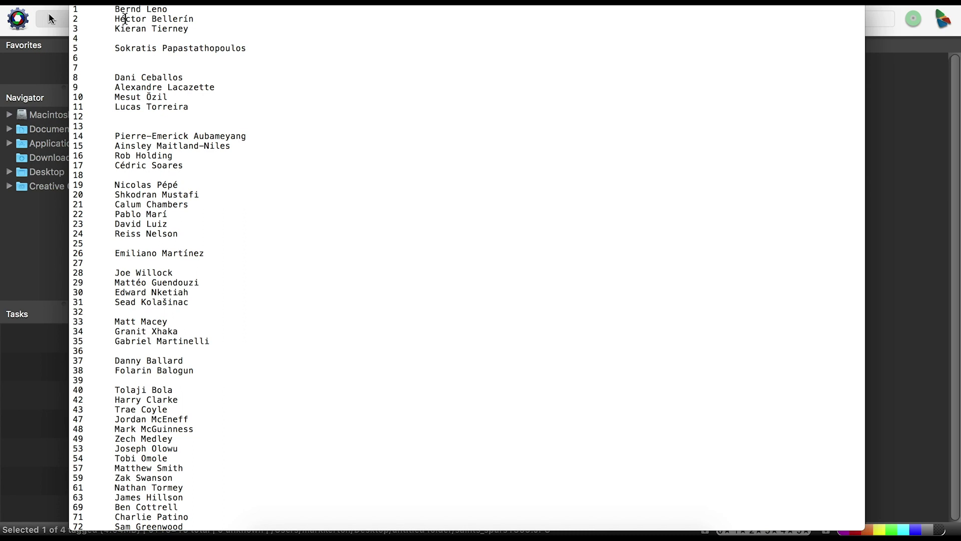
Replace the accented letters on lines 2, 10 and 17 with plain e, i and O.
{"action": "left_click", "coordinate": [124, 19]}
{"action": "key", "text": "BackSpace"}
{"action": "type", "text": "e"}
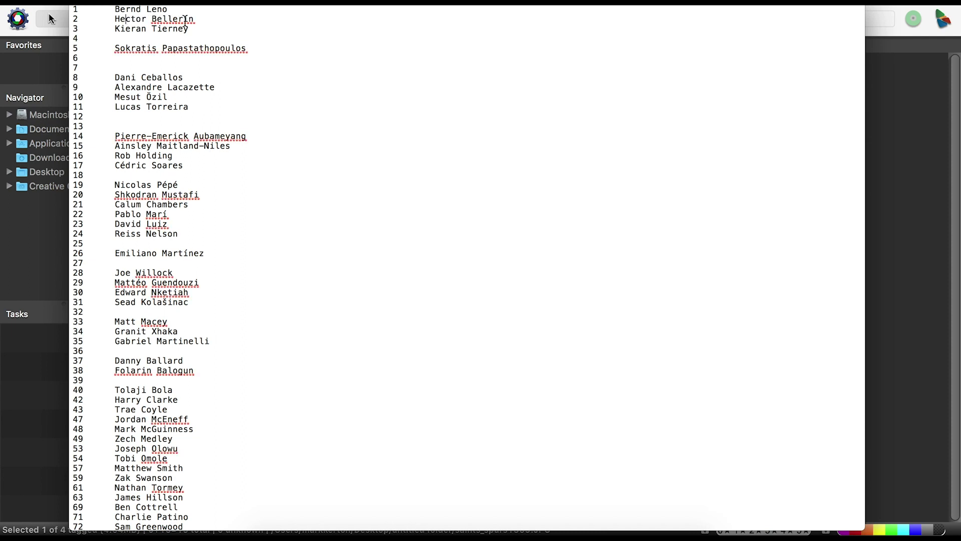
{"action": "left_click", "coordinate": [188, 18]}
{"action": "key", "text": "BackSpace"}
{"action": "type", "text": "i"}
{"action": "left_click", "coordinate": [152, 96]}
{"action": "key", "text": "BackSpace"}
{"action": "type", "text": "O"}
{"action": "left_click", "coordinate": [126, 165]}
{"action": "key", "text": "BackSpace"}
{"action": "type", "text": "e"}
Replace the accented e's on line 19 and accented i's on lines 22 and 26.
{"action": "left_click", "coordinate": [166, 185]}
{"action": "key", "text": "BackSpace"}
{"action": "type", "text": "e"}
{"action": "left_click", "coordinate": [178, 184]}
{"action": "key", "text": "BackSpace"}
{"action": "type", "text": "e"}
{"action": "left_click", "coordinate": [168, 215]}
{"action": "key", "text": "BackSpace"}
{"action": "type", "text": "i"}
{"action": "left_click", "coordinate": [189, 254]}
{"action": "key", "text": "BackSpace"}
{"action": "type", "text": "i"}
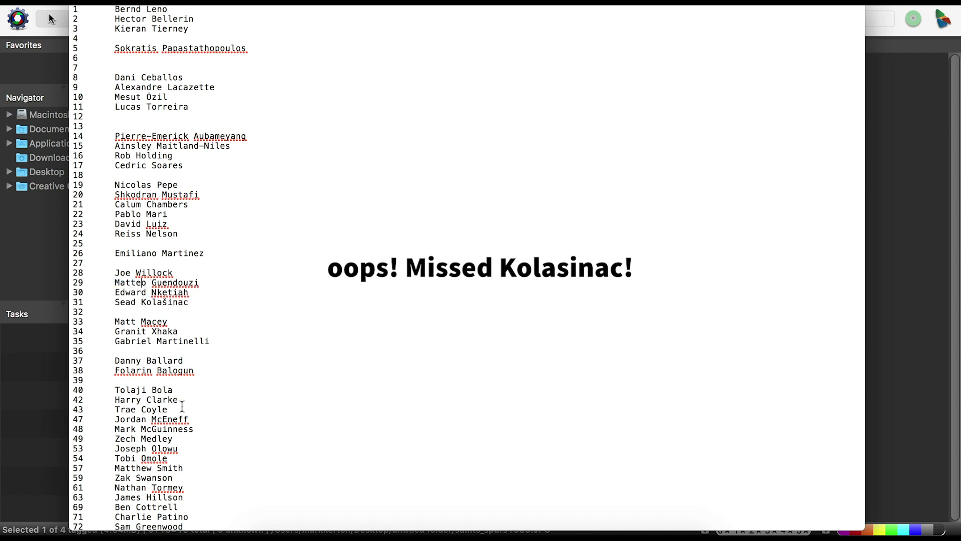
Place the cursor at the accented o in line 74's surname.
{"action": "scroll", "coordinate": [184, 457], "scroll_direction": "down", "scroll_amount": 3}
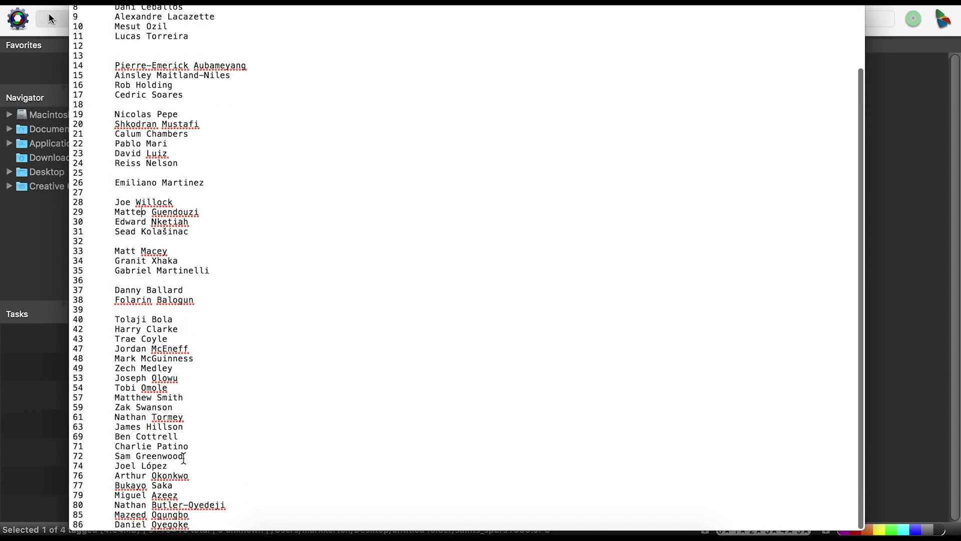
{"action": "left_click", "coordinate": [152, 466]}
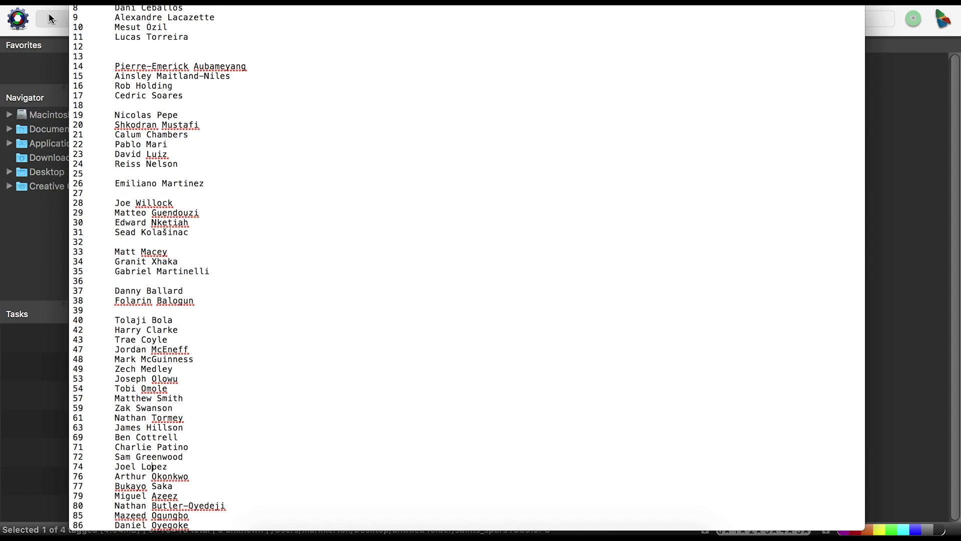
{"action": "scroll", "coordinate": [234, 513], "scroll_direction": "up", "scroll_amount": 3}
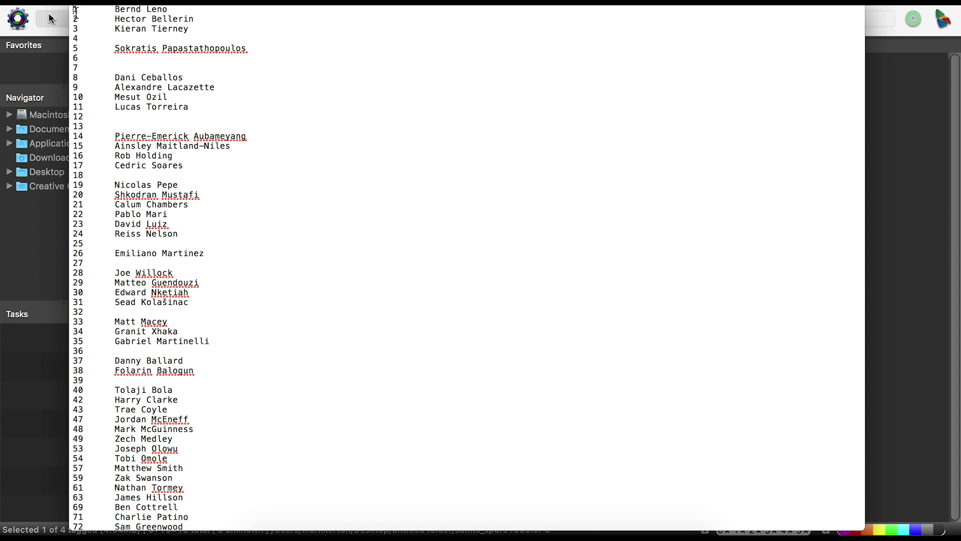
{"action": "type", "text": "aa"}
Prefix the number codes on lines 1–23 with 'a', removing a doubled 'a' on line 4.
{"action": "key", "text": "Down"}
{"action": "key", "text": "Left"}
{"action": "type", "text": "a"}
{"action": "key", "text": "Down"}
{"action": "key", "text": "Left"}
{"action": "type", "text": "a"}
{"action": "key", "text": "Left"}
{"action": "type", "text": "a"}
{"action": "key", "text": "Delete"}
{"action": "type", "text": "aca"}
{"action": "key", "text": "Down"}
{"action": "key", "text": "Left"}
{"action": "type", "text": "a"}
{"action": "key", "text": "Down"}
{"action": "key", "text": "Left"}
{"action": "type", "text": "a"}
{"action": "key", "text": "Down"}
{"action": "key", "text": "Left"}
{"action": "type", "text": "a"}
{"action": "key", "text": "Down"}
{"action": "key", "text": "Left"}
{"action": "type", "text": "a"}
{"action": "key", "text": "Down"}
{"action": "key", "text": "Left"}
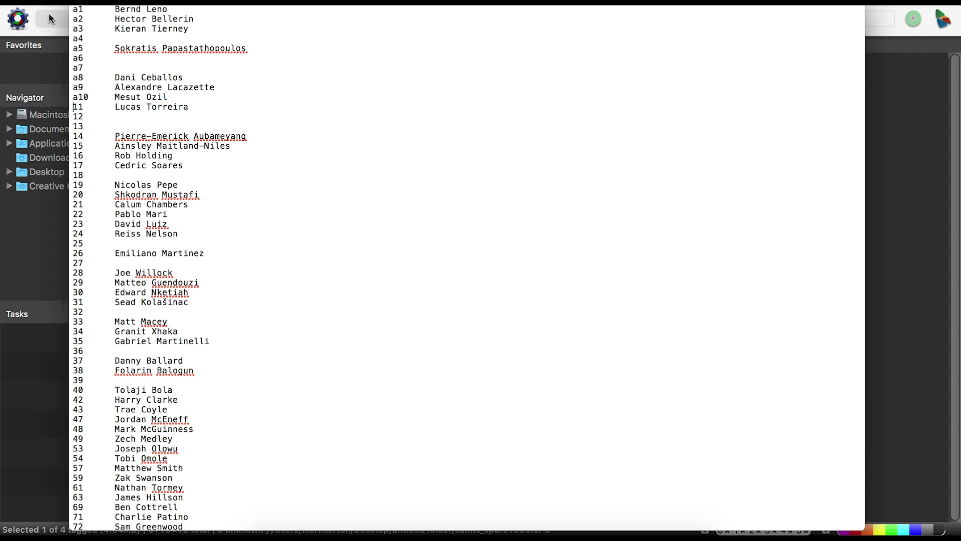
{"action": "type", "text": "a"}
{"action": "key", "text": "Down"}
{"action": "key", "text": "Left"}
{"action": "type", "text": "a"}
{"action": "key", "text": "Down"}
{"action": "key", "text": "Left"}
{"action": "type", "text": "a"}
{"action": "key", "text": "Down"}
{"action": "key", "text": "Left"}
{"action": "key", "text": "a"}
{"action": "key", "text": "Down"}
{"action": "key", "text": "Left"}
{"action": "key", "text": "a"}
{"action": "key", "text": "Down"}
{"action": "key", "text": "Left"}
{"action": "key", "text": "a"}
{"action": "key", "text": "Down"}
{"action": "key", "text": "Left"}
{"action": "key", "text": "a"}
{"action": "key", "text": "Down"}
{"action": "key", "text": "Left"}
{"action": "key", "text": "a"}
{"action": "key", "text": "Down"}
{"action": "key", "text": "Left"}
{"action": "key", "text": "a"}
{"action": "key", "text": "Down"}
{"action": "key", "text": "Left"}
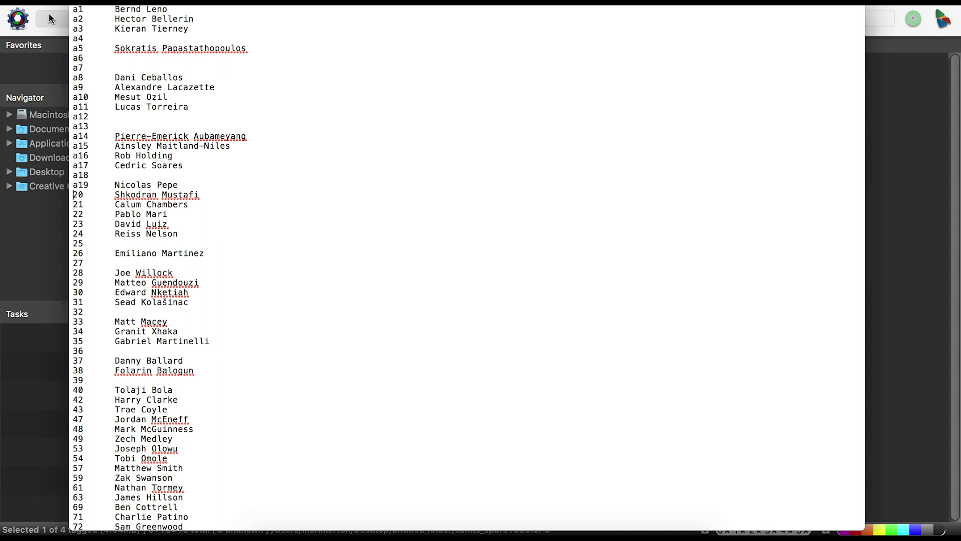
{"action": "key", "text": "a"}
{"action": "key", "text": "Down"}
{"action": "key", "text": "Left"}
{"action": "key", "text": "a"}
{"action": "key", "text": "Down"}
{"action": "key", "text": "Left"}
Continue adding the 'a' prefix from line 24 down to the last code, a86.
{"action": "key", "text": "a"}
{"action": "key", "text": "Down"}
{"action": "key", "text": "Left"}
{"action": "type", "text": "a"}
{"action": "key", "text": "Down"}
{"action": "key", "text": "Left"}
{"action": "type", "text": "a"}
{"action": "type", "text": "a"}
{"action": "key", "text": "Down"}
{"action": "key", "text": "Left"}
{"action": "key", "text": "a"}
{"action": "key", "text": "Down"}
{"action": "key", "text": "Left"}
{"action": "key", "text": "a"}
{"action": "key", "text": "Down"}
{"action": "key", "text": "Left"}
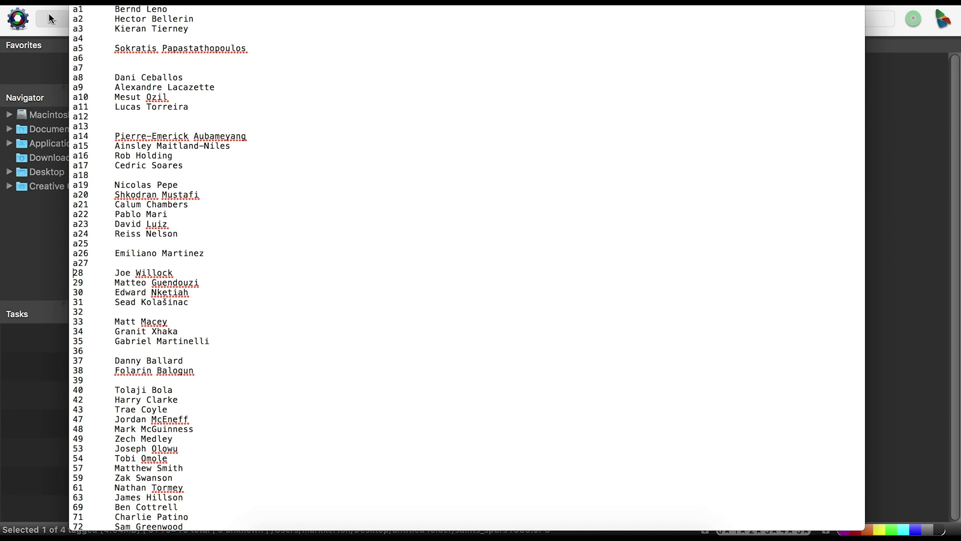
{"action": "key", "text": "a"}
{"action": "key", "text": "Down"}
{"action": "key", "text": "Left"}
{"action": "key", "text": "a"}
{"action": "key", "text": "Down"}
{"action": "key", "text": "Left"}
{"action": "key", "text": "a"}
{"action": "key", "text": "Down"}
{"action": "key", "text": "Left"}
{"action": "key", "text": "a"}
{"action": "key", "text": "Down"}
{"action": "key", "text": "Left"}
{"action": "key", "text": "a"}
{"action": "key", "text": "Down"}
{"action": "key", "text": "Left"}
{"action": "type", "text": "a"}
{"action": "key", "text": "Down"}
{"action": "key", "text": "Left"}
{"action": "key", "text": "a"}
{"action": "key", "text": "Down"}
{"action": "key", "text": "Left"}
{"action": "key", "text": "a"}
{"action": "key", "text": "Down"}
{"action": "key", "text": "Left"}
{"action": "key", "text": "a"}
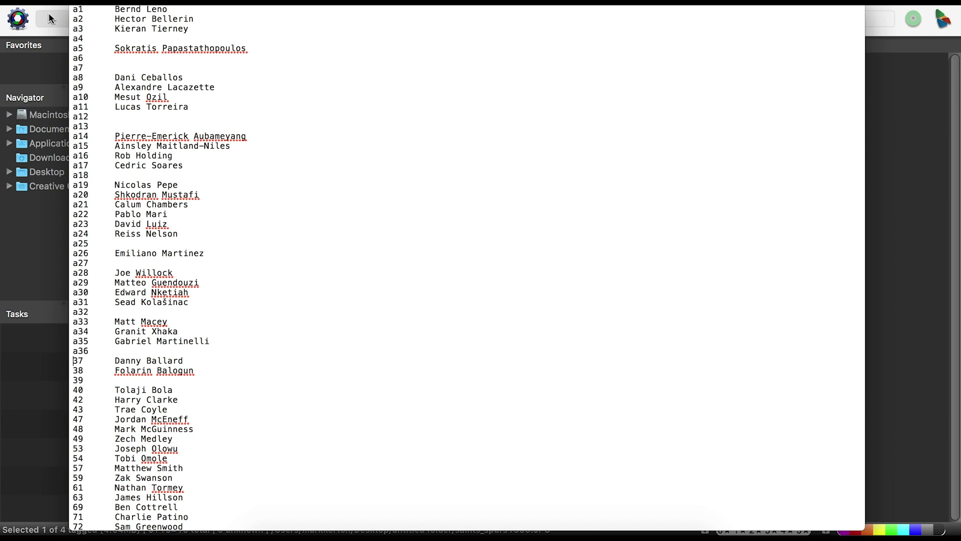
{"action": "key", "text": "Down"}
{"action": "key", "text": "Left"}
{"action": "key", "text": "a"}
{"action": "key", "text": "Down"}
{"action": "key", "text": "Left"}
{"action": "key", "text": "a"}
{"action": "key", "text": "Down"}
{"action": "key", "text": "Left"}
{"action": "key", "text": "a"}
{"action": "key", "text": "Down"}
{"action": "key", "text": "Left"}
{"action": "key", "text": "a"}
{"action": "key", "text": "Down"}
{"action": "key", "text": "Left"}
{"action": "key", "text": "a"}
{"action": "key", "text": "Down"}
{"action": "key", "text": "Left"}
{"action": "key", "text": "a"}
{"action": "key", "text": "Down"}
{"action": "key", "text": "Left"}
{"action": "key", "text": "a"}
{"action": "key", "text": "Down"}
{"action": "key", "text": "Left"}
{"action": "key", "text": "a"}
{"action": "key", "text": "Down"}
{"action": "key", "text": "Left"}
{"action": "key", "text": "a"}
{"action": "key", "text": "Down"}
{"action": "key", "text": "Left"}
{"action": "key", "text": "a"}
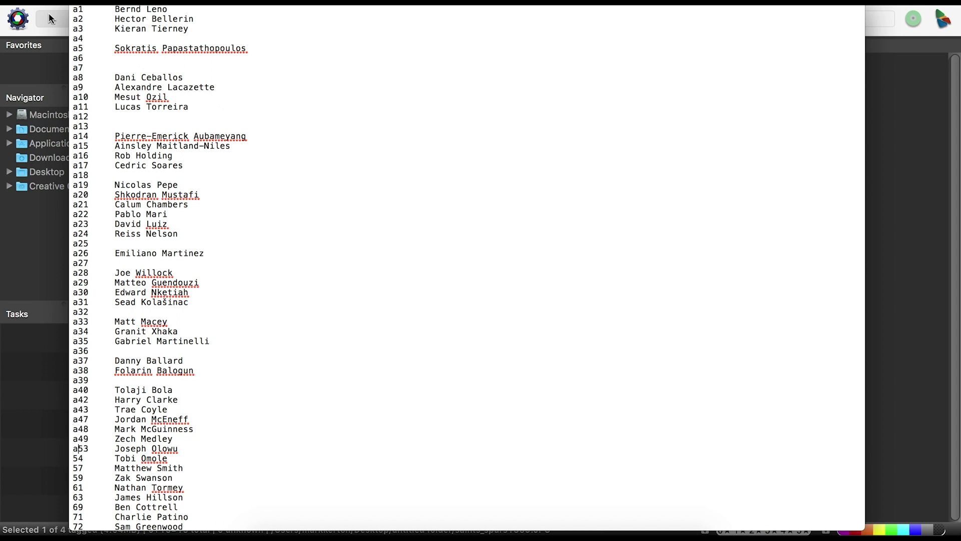
{"action": "key", "text": "Down"}
{"action": "key", "text": "Left"}
{"action": "key", "text": "a"}
{"action": "key", "text": "Down"}
{"action": "key", "text": "Left"}
{"action": "key", "text": "a"}
{"action": "key", "text": "Down"}
{"action": "key", "text": "Left"}
{"action": "key", "text": "a"}
{"action": "key", "text": "Down"}
{"action": "key", "text": "Left"}
{"action": "key", "text": "a"}
{"action": "key", "text": "Down"}
{"action": "key", "text": "Left"}
{"action": "key", "text": "a"}
{"action": "key", "text": "Down"}
{"action": "key", "text": "Left"}
{"action": "key", "text": "a"}
{"action": "key", "text": "Down"}
{"action": "key", "text": "Left"}
{"action": "key", "text": "a"}
{"action": "key", "text": "Down"}
{"action": "key", "text": "Left"}
{"action": "key", "text": "a"}
{"action": "key", "text": "Down"}
{"action": "key", "text": "Left"}
{"action": "key", "text": "a"}
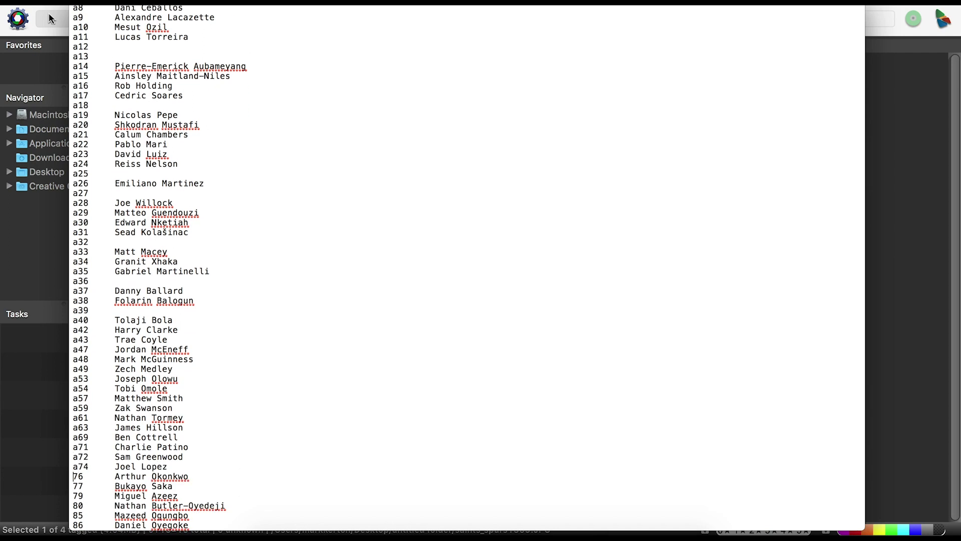
{"action": "key", "text": "Down"}
{"action": "key", "text": "Left"}
{"action": "key", "text": "a"}
{"action": "key", "text": "Down"}
{"action": "key", "text": "Left"}
{"action": "key", "text": "a"}
{"action": "key", "text": "Down"}
{"action": "key", "text": "Left"}
{"action": "key", "text": "a"}
{"action": "key", "text": "Down"}
{"action": "key", "text": "Left"}
{"action": "key", "text": "a"}
{"action": "key", "text": "Down"}
{"action": "key", "text": "Left"}
{"action": "key", "text": "a"}
{"action": "key", "text": "Down"}
{"action": "key", "text": "Left"}
{"action": "key", "text": "a"}
{"action": "key", "text": "Down"}
{"action": "type", "text": "a"}
Type "Arsenal's" before Bernd Leno on line a1 and copy that prefix.
{"action": "scroll", "coordinate": [78, 80], "scroll_direction": "up", "scroll_amount": 3}
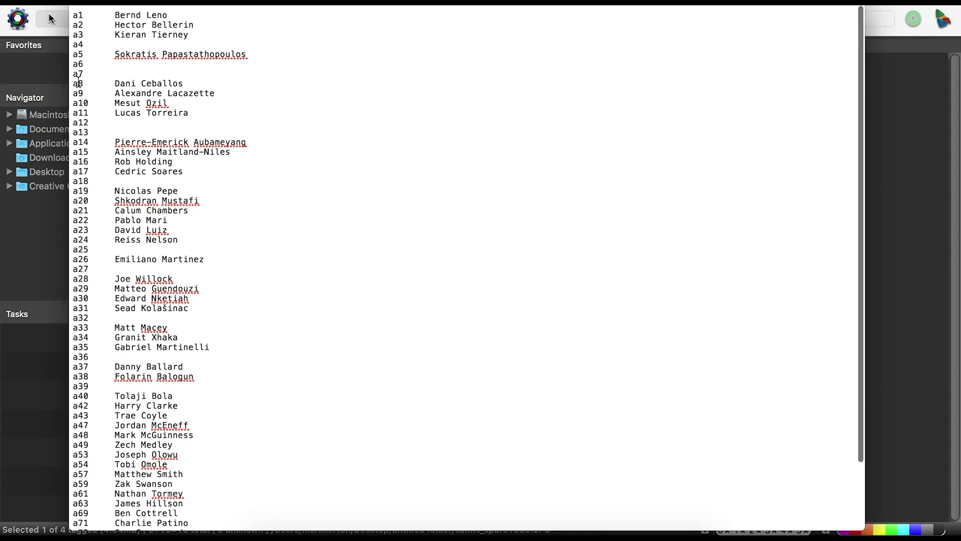
{"action": "left_click", "coordinate": [115, 9]}
{"action": "type", "text": "Ars"}
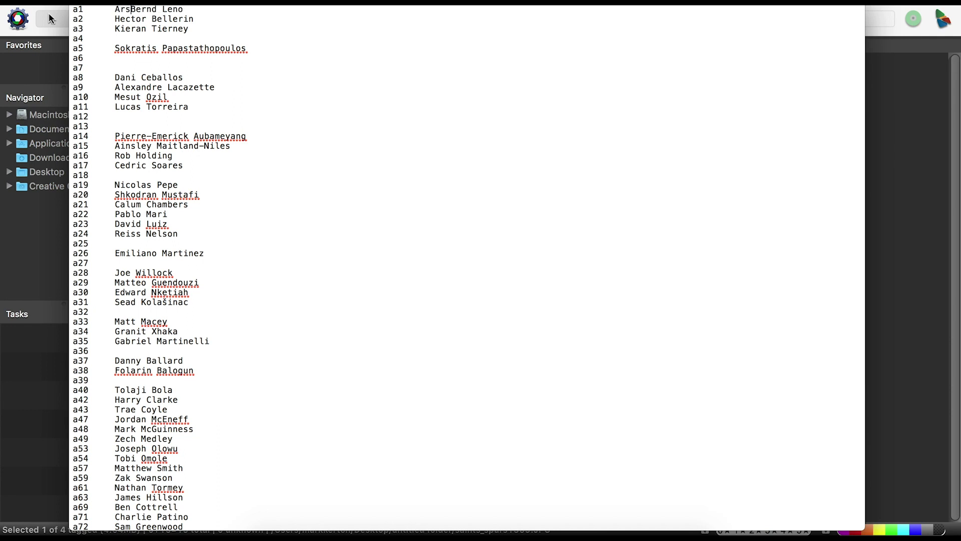
{"action": "type", "text": "enal's"}
{"action": "left_click_drag", "start_coordinate": [115, 10], "coordinate": [168, 12]}
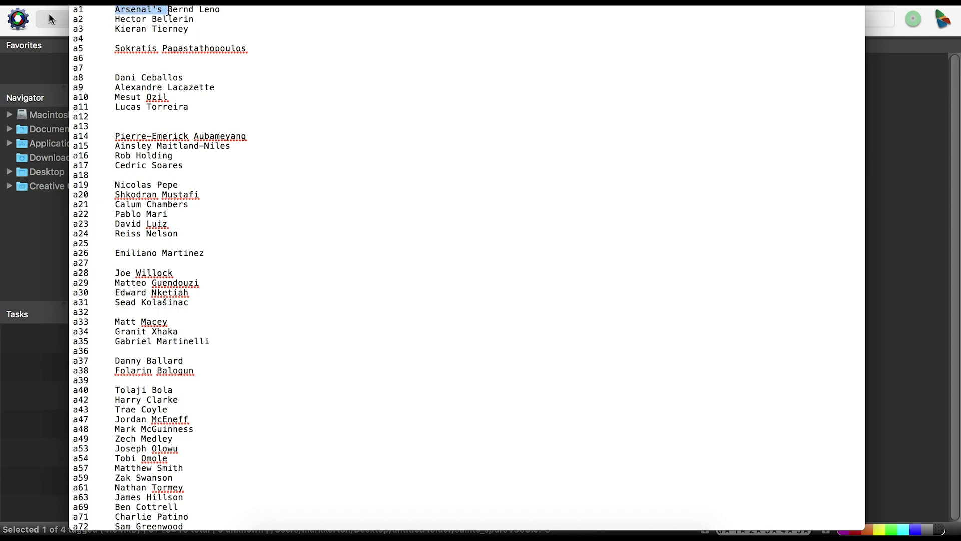
{"action": "key", "text": "super+c"}
Paste "Arsenal's" before Hector Bellerin and each following player name in view.
{"action": "left_click", "coordinate": [116, 19]}
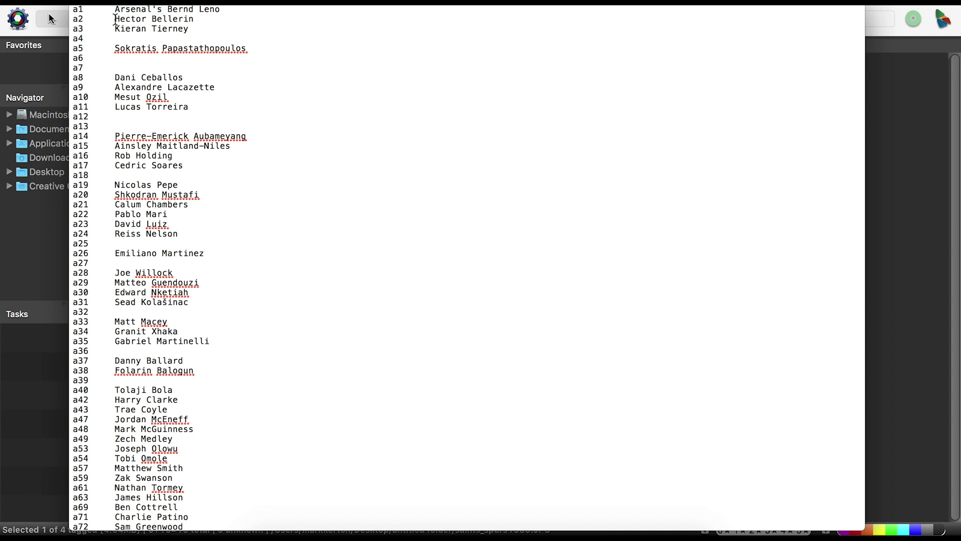
{"action": "key", "text": "super+v"}
{"action": "left_click", "coordinate": [116, 29]}
{"action": "key", "text": "super+v"}
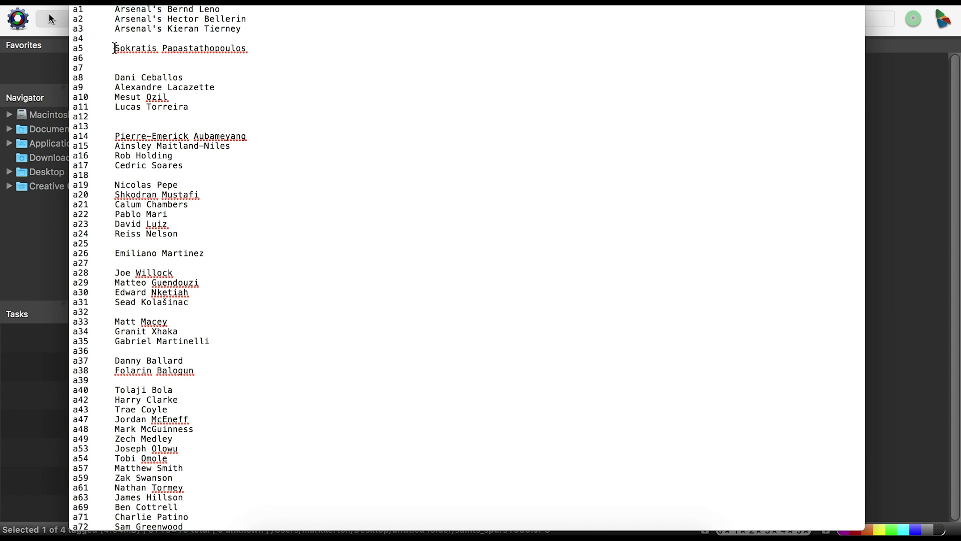
{"action": "left_click", "coordinate": [115, 48]}
{"action": "key", "text": "super+v"}
{"action": "left_click", "coordinate": [115, 78]}
{"action": "key", "text": "super+v"}
{"action": "left_click", "coordinate": [115, 87]}
{"action": "key", "text": "super+v"}
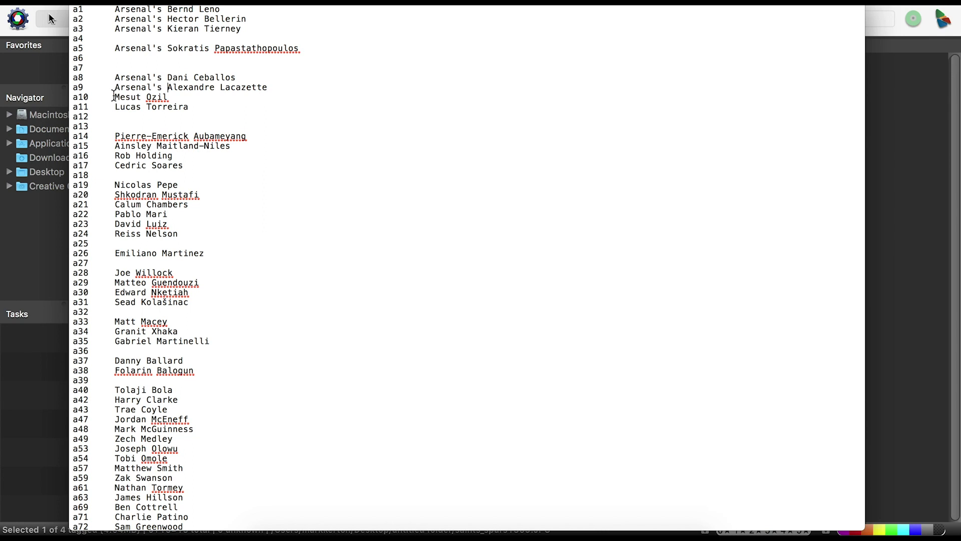
{"action": "left_click", "coordinate": [115, 97]}
{"action": "key", "text": "super+v"}
{"action": "left_click", "coordinate": [115, 155]}
{"action": "key", "text": "super+v"}
{"action": "left_click", "coordinate": [115, 204]}
{"action": "key", "text": "super+v"}
{"action": "left_click", "coordinate": [115, 223]}
{"action": "key", "text": "super+v"}
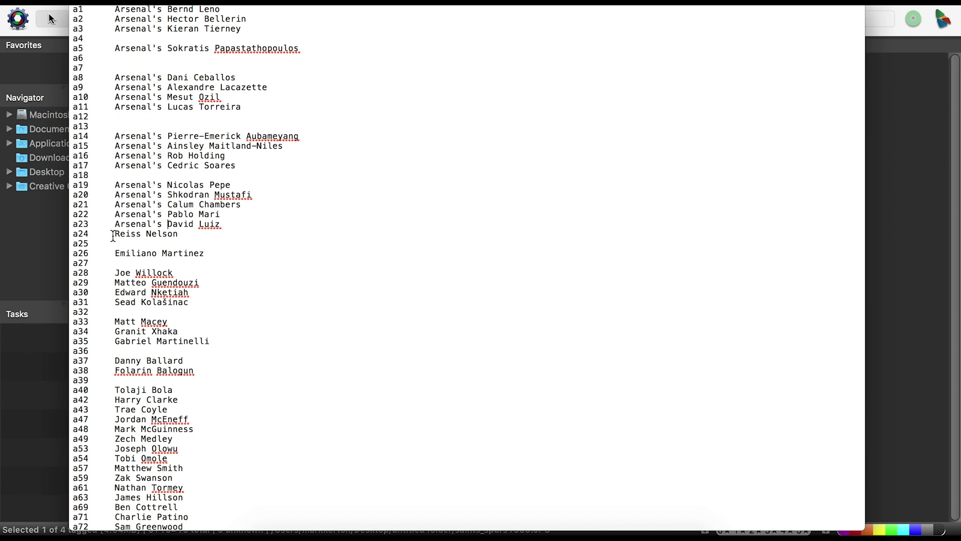
{"action": "left_click", "coordinate": [115, 272]}
{"action": "key", "text": "super+v"}
{"action": "left_click", "coordinate": [115, 282]}
{"action": "key", "text": "super+v"}
{"action": "left_click", "coordinate": [115, 322]}
{"action": "key", "text": "super+v"}
{"action": "left_click", "coordinate": [115, 360]}
{"action": "key", "text": "super+v"}
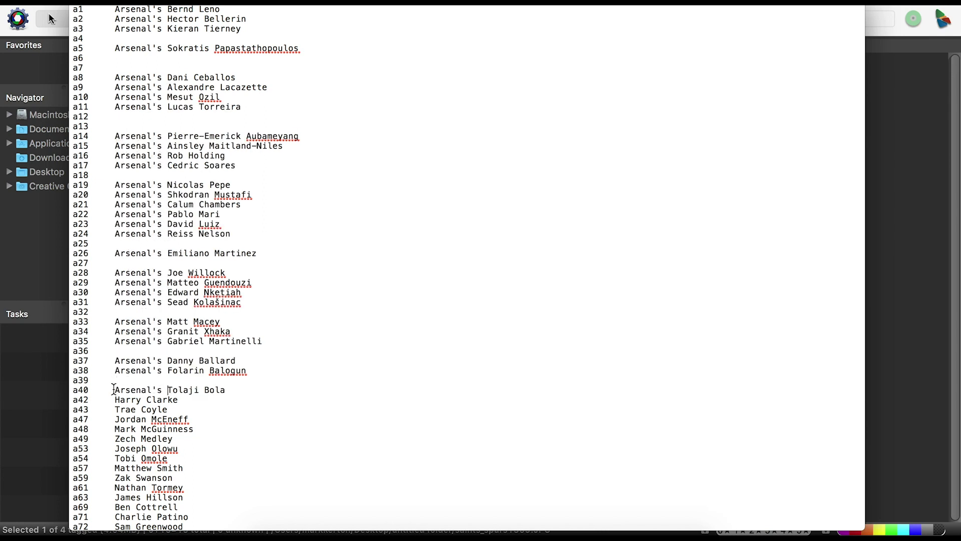
{"action": "left_click", "coordinate": [115, 399]}
{"action": "key", "text": "super+v"}
{"action": "left_click", "coordinate": [115, 429]}
{"action": "key", "text": "super+v"}
{"action": "left_click", "coordinate": [115, 458]}
{"action": "key", "text": "super+v"}
{"action": "left_click", "coordinate": [115, 507]}
{"action": "key", "text": "super+v"}
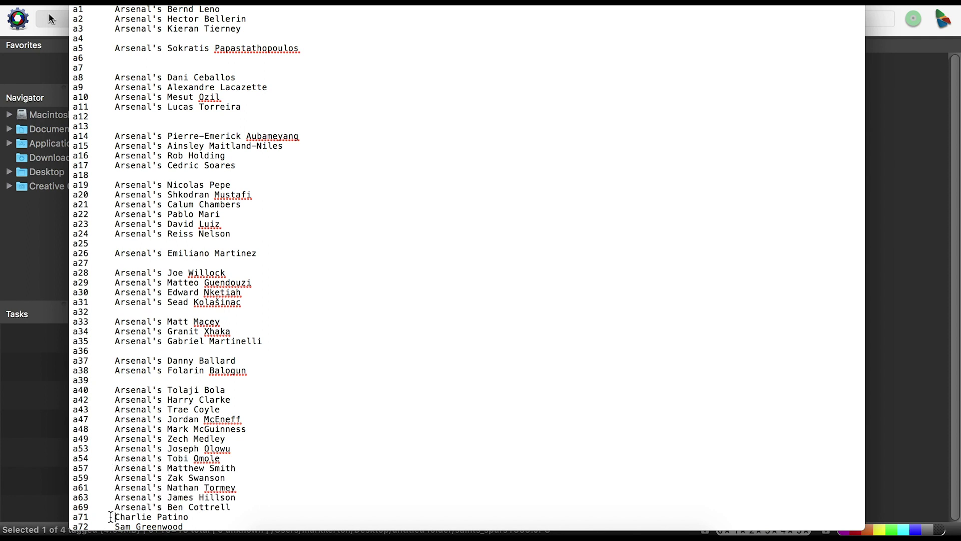
Remove the stray v before Sam Greenwood and prefix the remaining names through Daniel Oyegoke.
{"action": "type", "text": "v"}
{"action": "scroll", "coordinate": [117, 471], "scroll_direction": "down", "scroll_amount": 3}
{"action": "key", "text": "BackSpace"}
{"action": "key", "text": "super+v"}
{"action": "left_click", "coordinate": [115, 466]}
{"action": "key", "text": "super+v"}
{"action": "left_click", "coordinate": [115, 476]}
{"action": "key", "text": "super+v"}
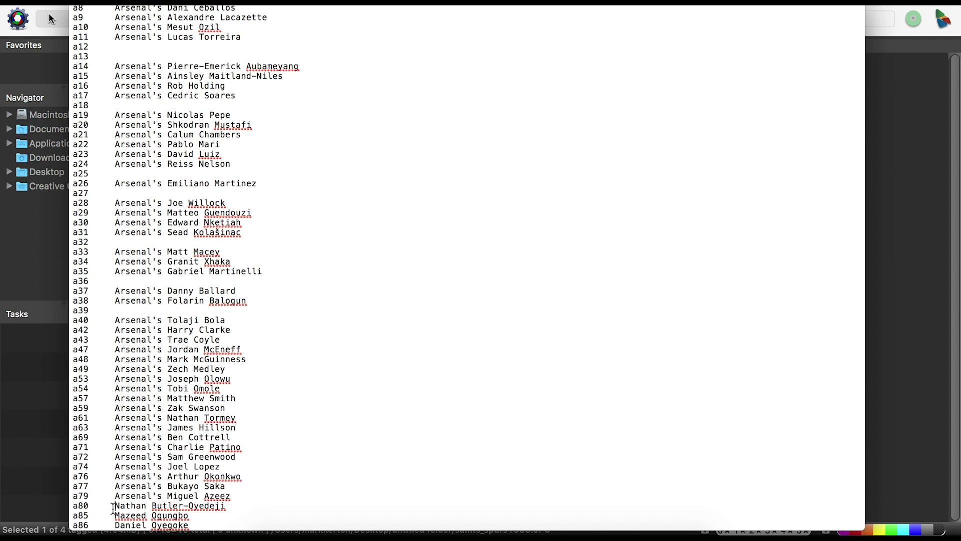
{"action": "left_click", "coordinate": [116, 505]}
{"action": "key", "text": "super+v"}
{"action": "left_click", "coordinate": [114, 525]}
{"action": "key", "text": "super+v"}
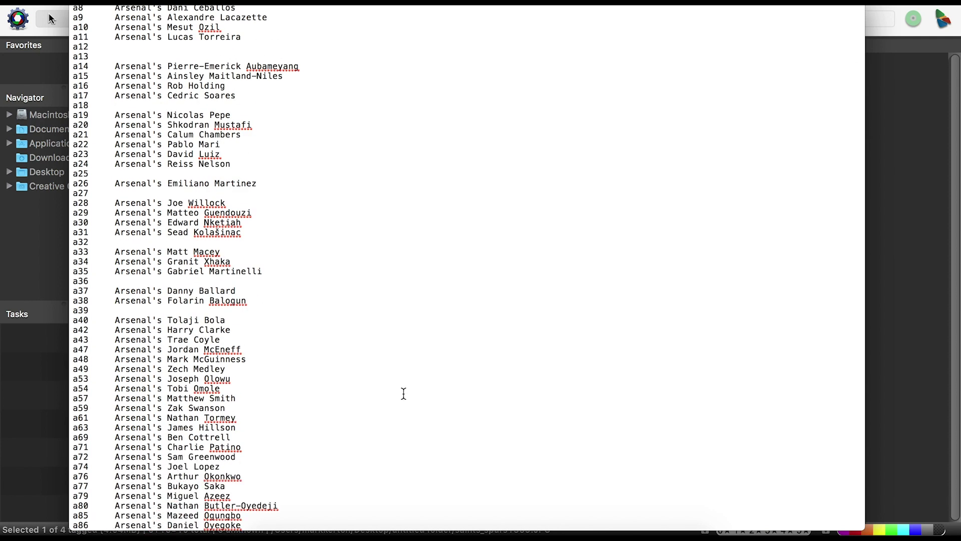
Select and copy the manager's name Mikel Arteta from the Arsenal squad page in Chrome.
{"action": "scroll", "coordinate": [368, 274], "scroll_direction": "up", "scroll_amount": 5}
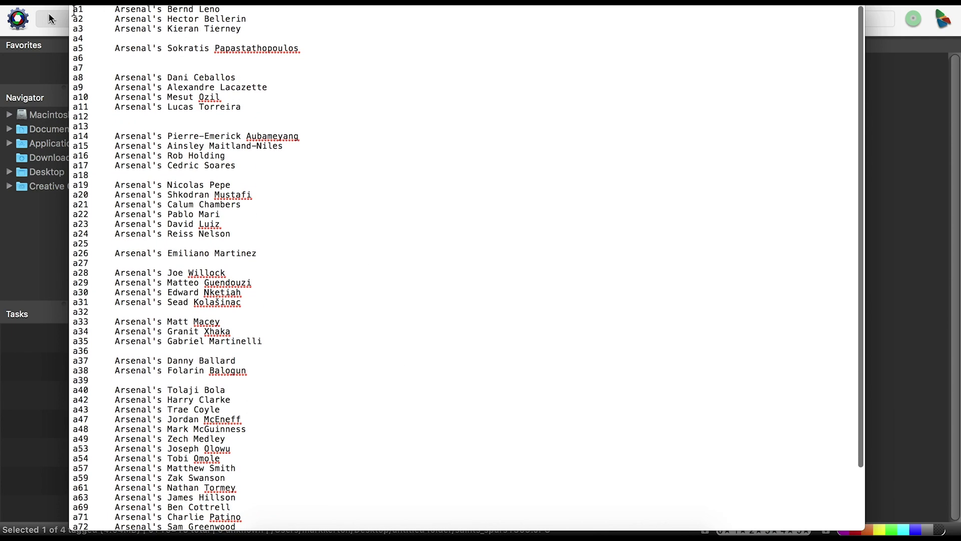
{"action": "scroll", "coordinate": [74, 15], "scroll_direction": "up", "scroll_amount": 1}
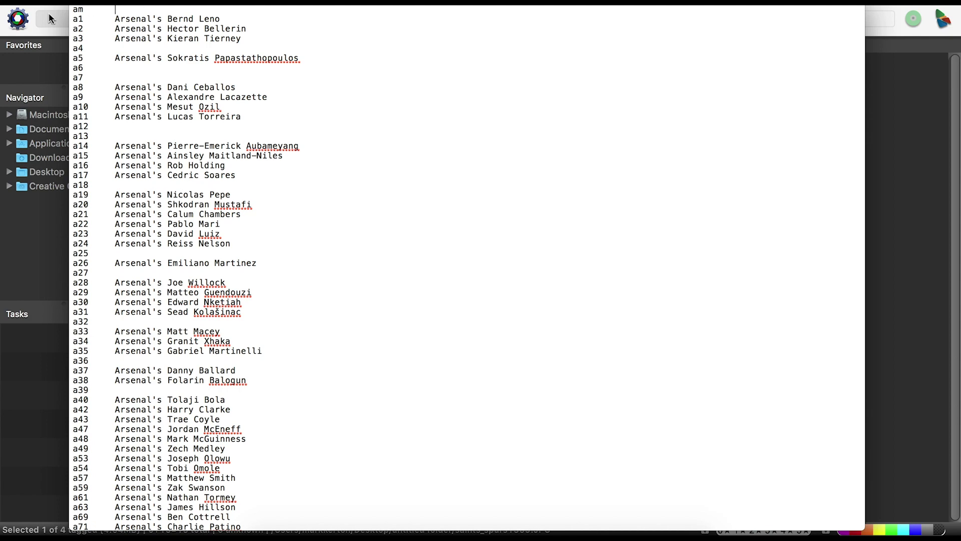
{"action": "key", "text": "ctrl+Up"}
{"action": "left_click", "coordinate": [589, 31]}
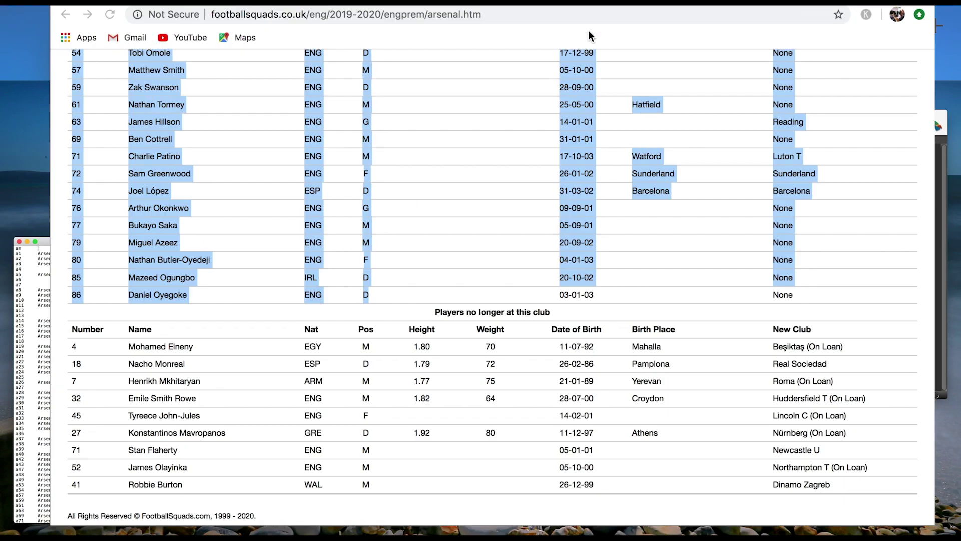
{"action": "scroll", "coordinate": [422, 131], "scroll_direction": "up", "scroll_amount": 15}
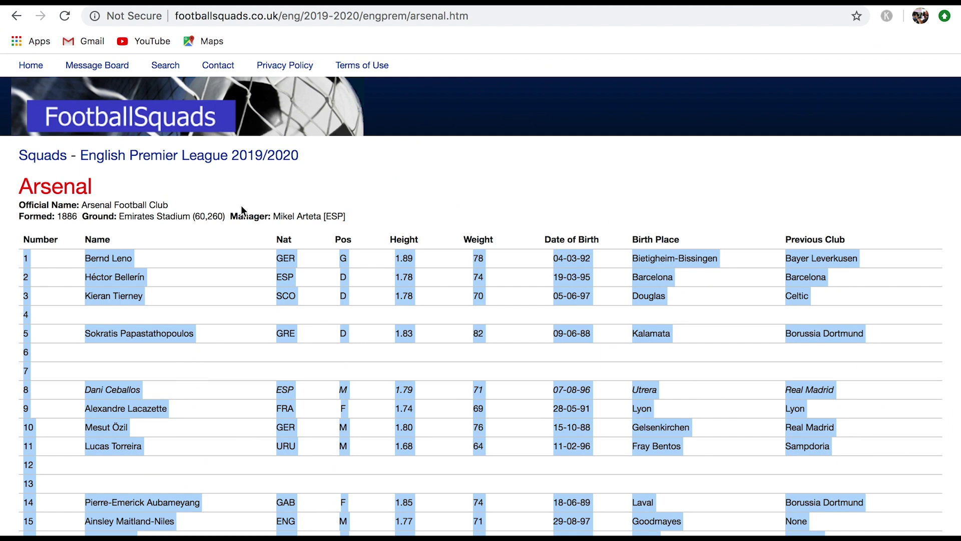
{"action": "left_click_drag", "start_coordinate": [273, 217], "coordinate": [322, 216]}
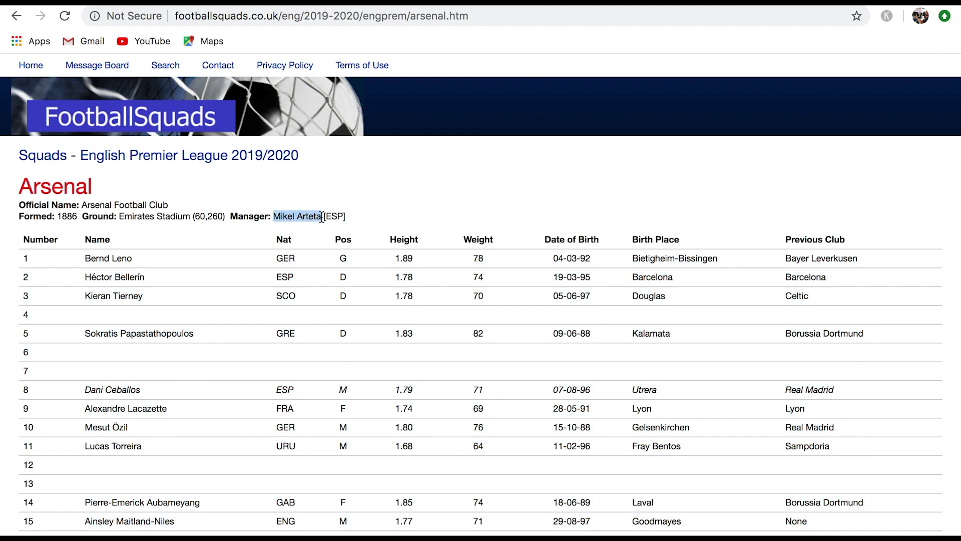
{"action": "key", "text": "ctrl+Up"}
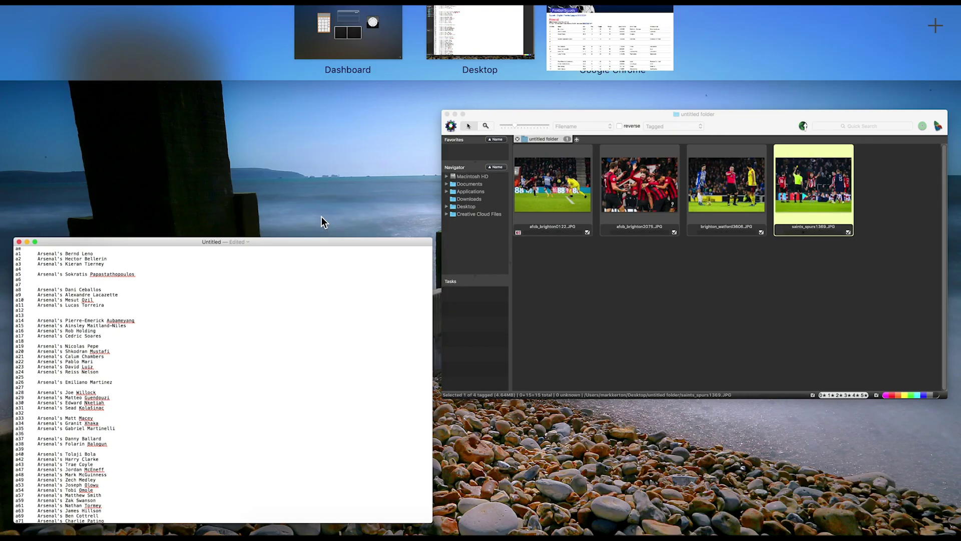
Make the am line read "Arsenal Manager Mikel Arteta".
{"action": "left_click", "coordinate": [265, 309]}
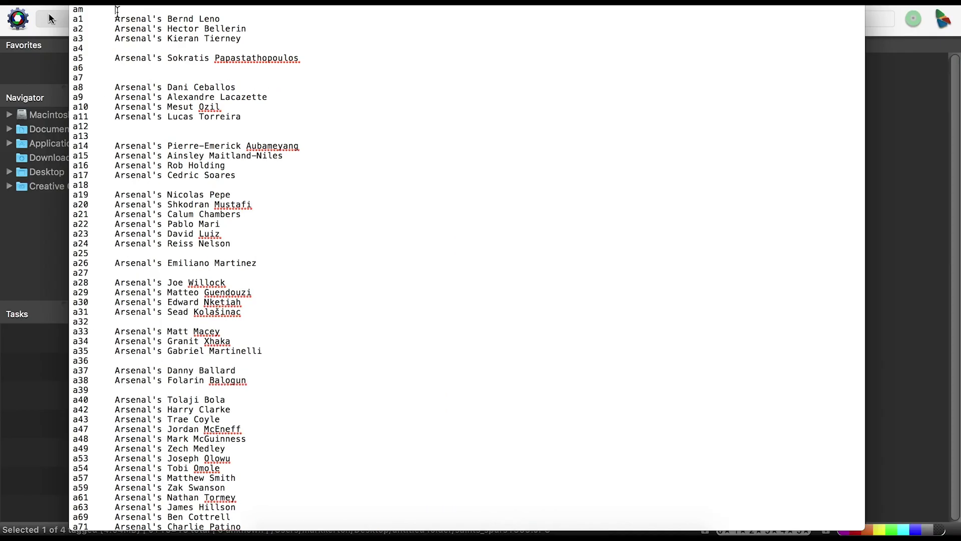
{"action": "key", "text": "super+v"}
{"action": "left_click_drag", "start_coordinate": [115, 18], "coordinate": [150, 20]}
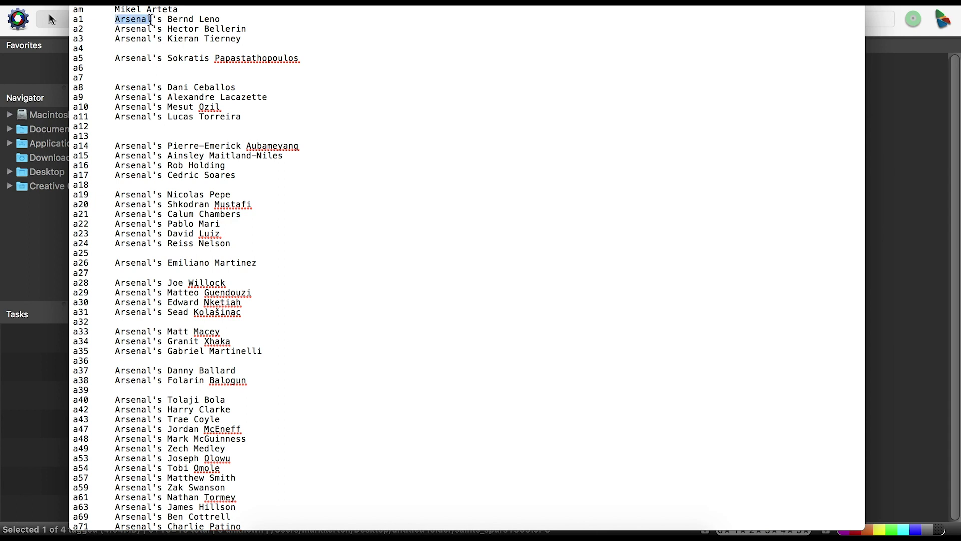
{"action": "key", "text": "super+c"}
{"action": "left_click", "coordinate": [115, 9]}
{"action": "key", "text": "super+v"}
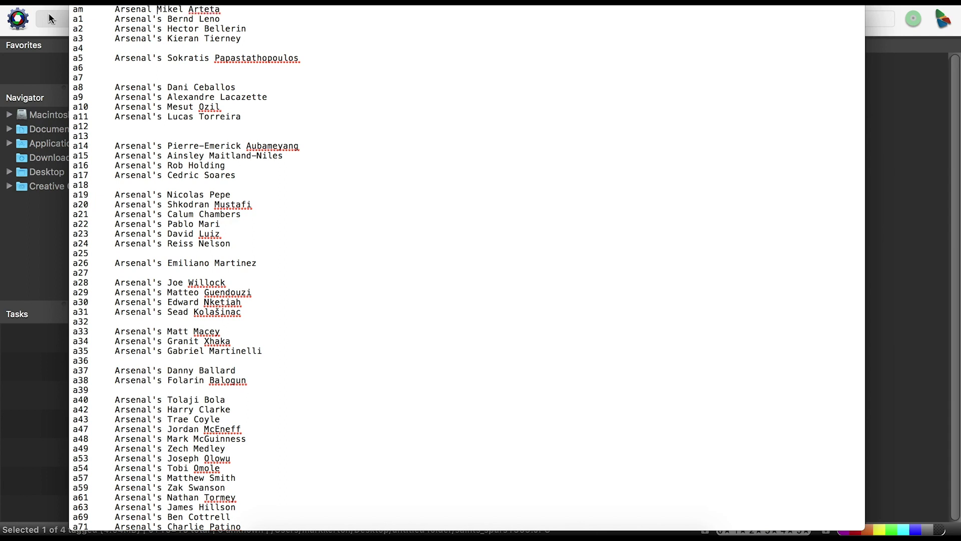
{"action": "type", "text": "Manager"}
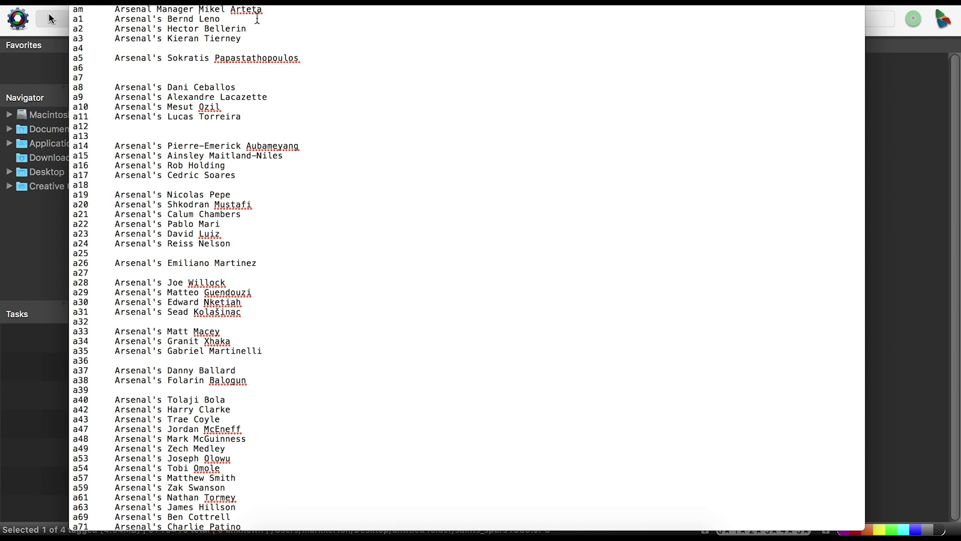
Change line a1 to "Arsenal Goalkeeper Bernd Leno".
{"action": "left_click", "coordinate": [162, 19]}
{"action": "key", "text": "BackSpace"}
{"action": "key", "text": "BackSpace"}
{"action": "type", "text": "Goalkeeper"}
{"action": "key", "text": "BackSpace"}
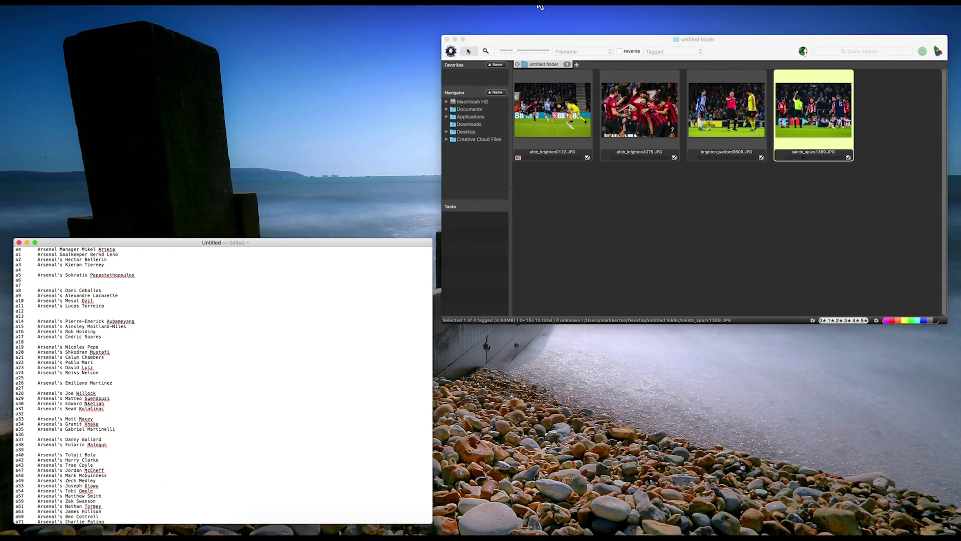
Scroll through the Arsenal squad page in Chrome, then return to the Untitled TextEdit document.
{"action": "key", "text": "ctrl+Up"}
{"action": "left_click", "coordinate": [532, 37]}
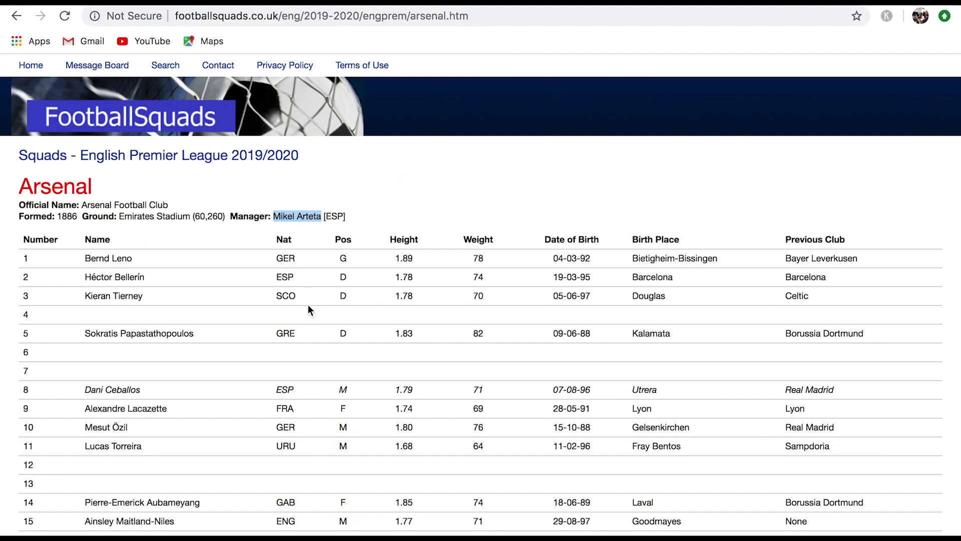
{"action": "scroll", "coordinate": [305, 332], "scroll_direction": "down", "scroll_amount": 5}
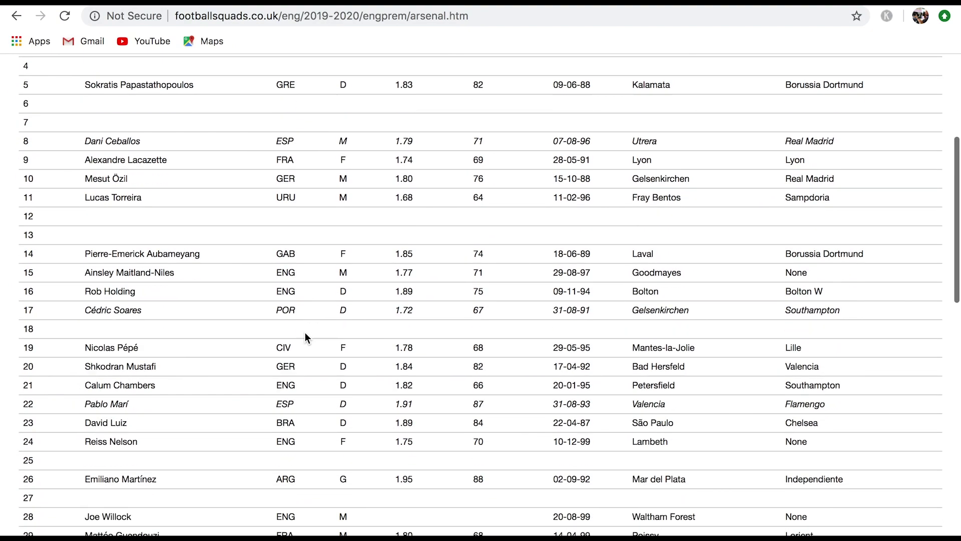
{"action": "scroll", "coordinate": [304, 332], "scroll_direction": "down", "scroll_amount": 2}
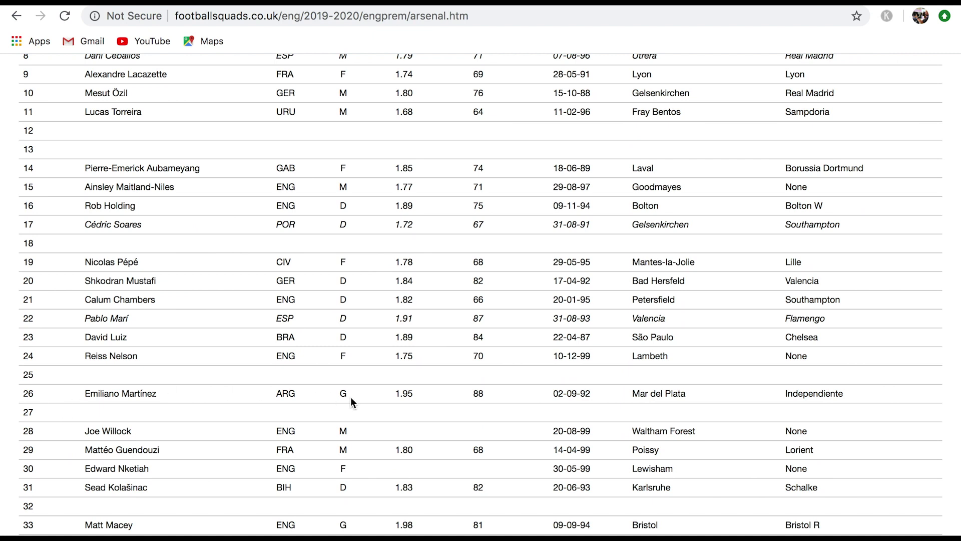
{"action": "scroll", "coordinate": [352, 400], "scroll_direction": "down", "scroll_amount": 3}
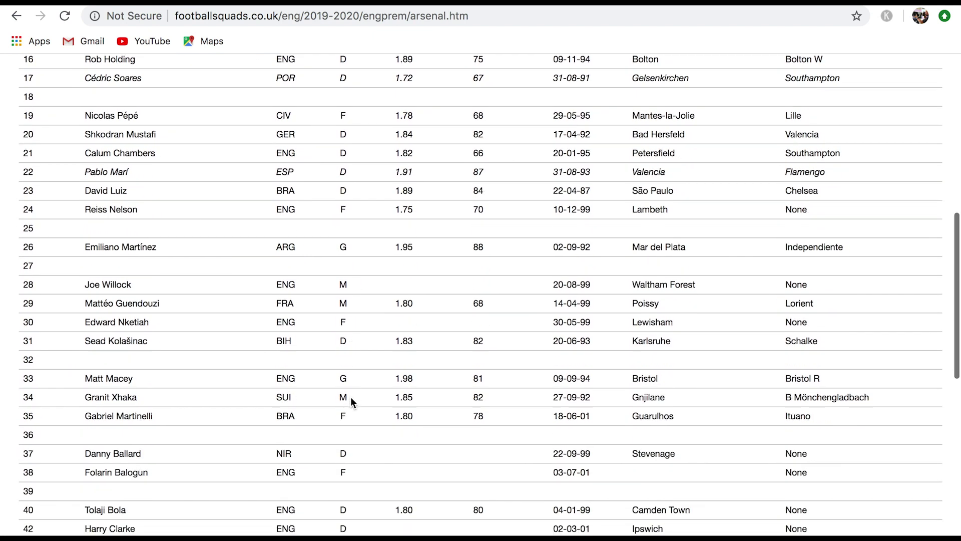
{"action": "scroll", "coordinate": [351, 396], "scroll_direction": "down", "scroll_amount": 6}
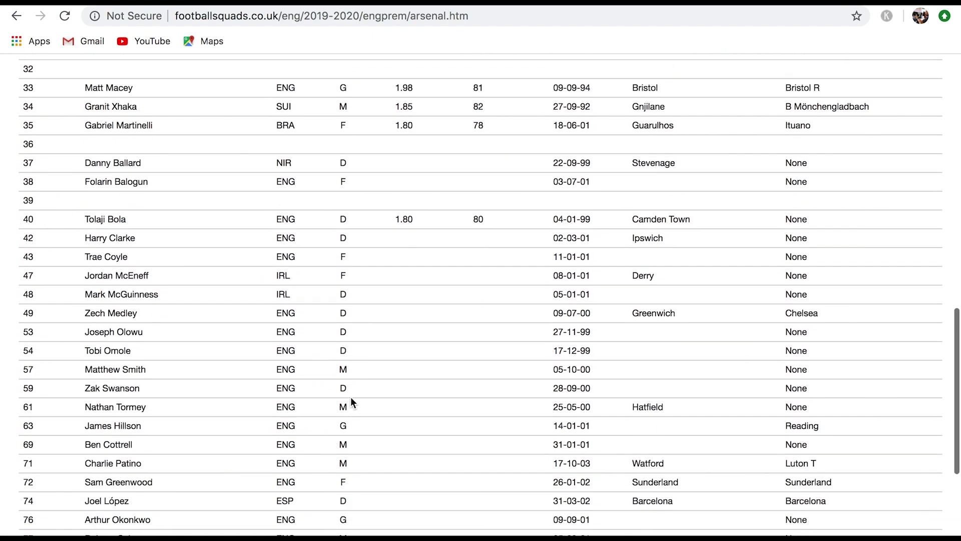
{"action": "scroll", "coordinate": [350, 396], "scroll_direction": "up", "scroll_amount": 15}
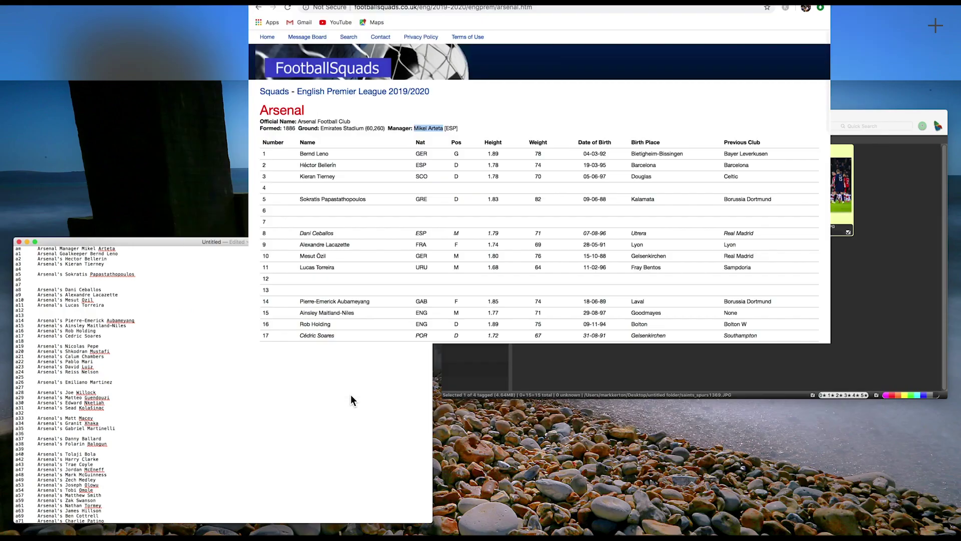
{"action": "key", "text": "ctrl+Up"}
{"action": "left_click", "coordinate": [340, 395]}
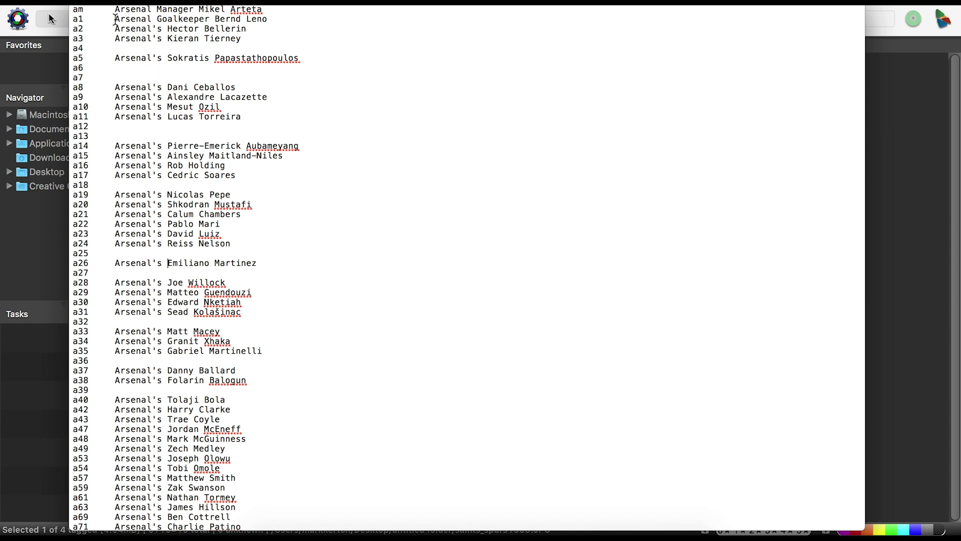
Copy "Arsenal Goalkeeper" from line a1 and paste it over the prefix on lines a26 and a33.
{"action": "left_click_drag", "start_coordinate": [115, 19], "coordinate": [215, 19]}
{"action": "key", "text": "super+c"}
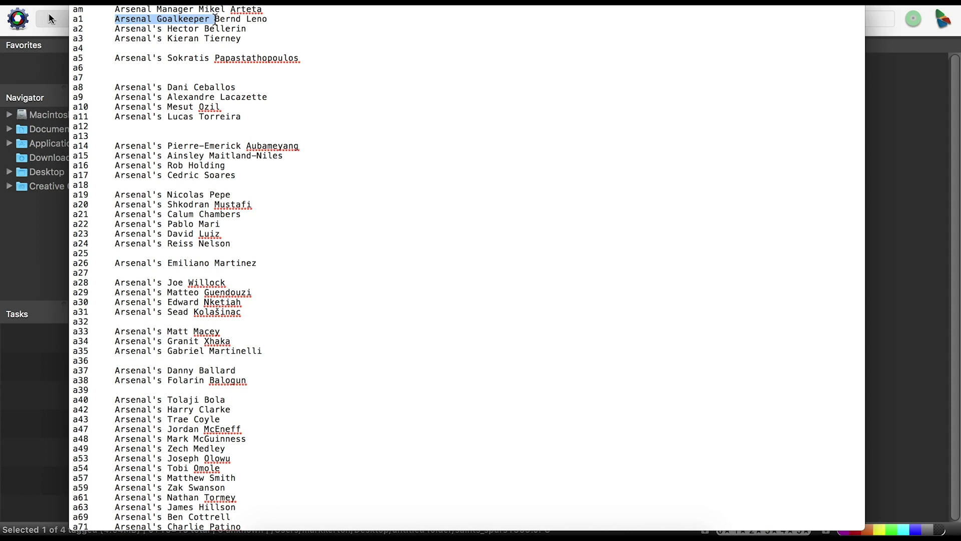
{"action": "left_click_drag", "start_coordinate": [116, 262], "coordinate": [167, 263]}
{"action": "key", "text": "super+v"}
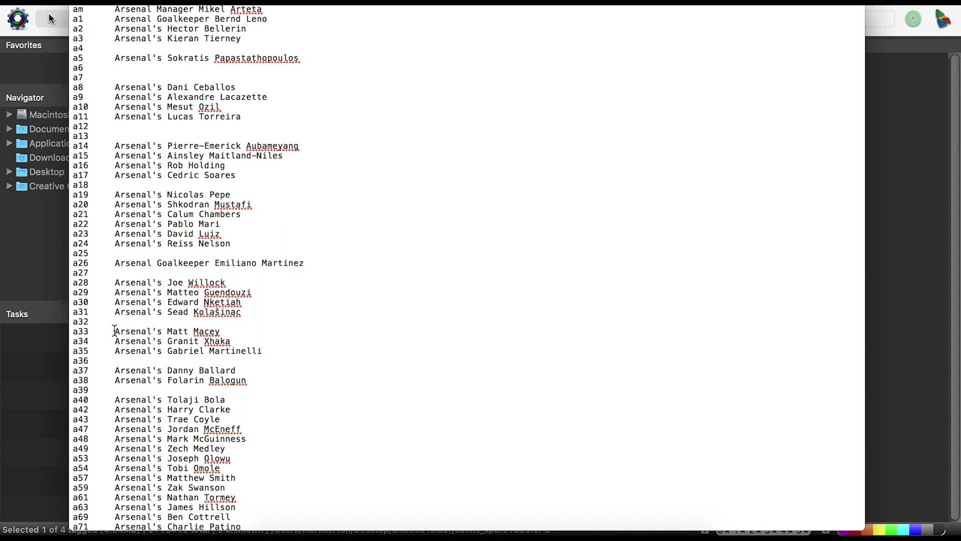
{"action": "left_click_drag", "start_coordinate": [114, 331], "coordinate": [167, 332]}
{"action": "key", "text": "super+v"}
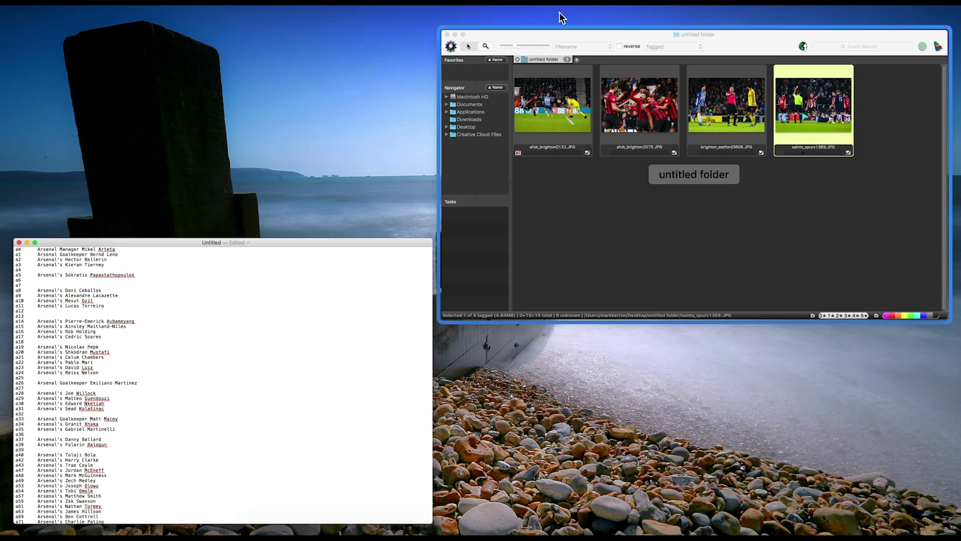
Scan the Pos column of the Arsenal squad table in Chrome for goalkeepers marked G.
{"action": "key", "text": "ctrl+Up"}
{"action": "left_click", "coordinate": [555, 36]}
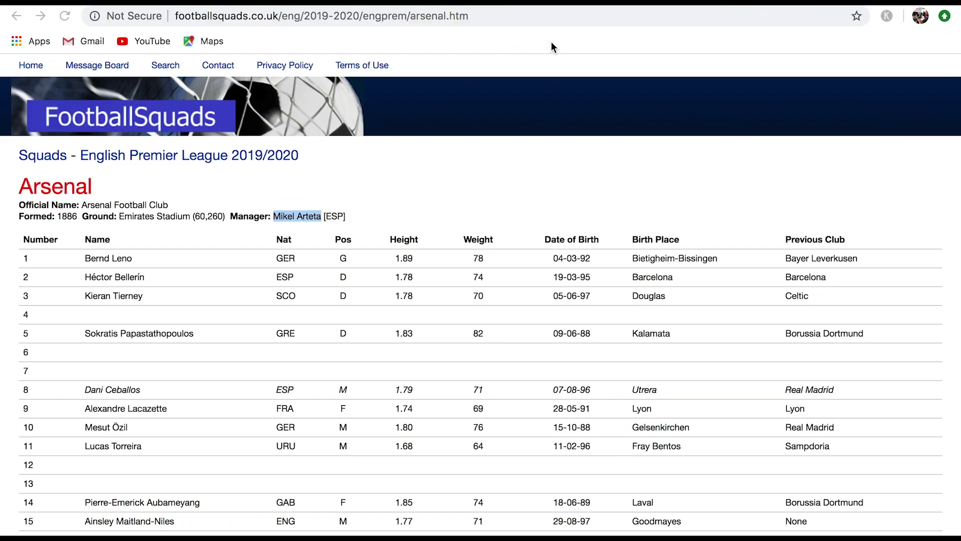
{"action": "scroll", "coordinate": [162, 523], "scroll_direction": "down", "scroll_amount": 5}
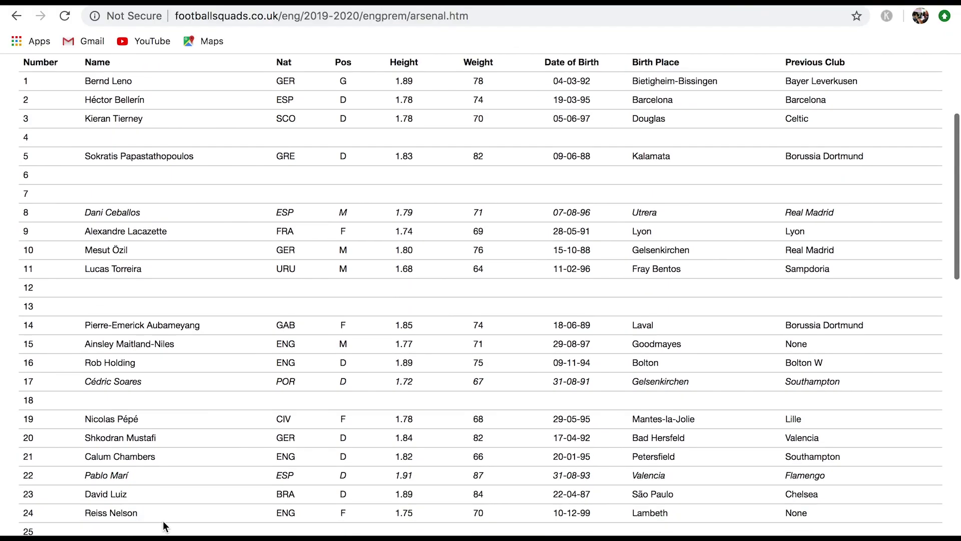
{"action": "scroll", "coordinate": [148, 490], "scroll_direction": "down", "scroll_amount": 6}
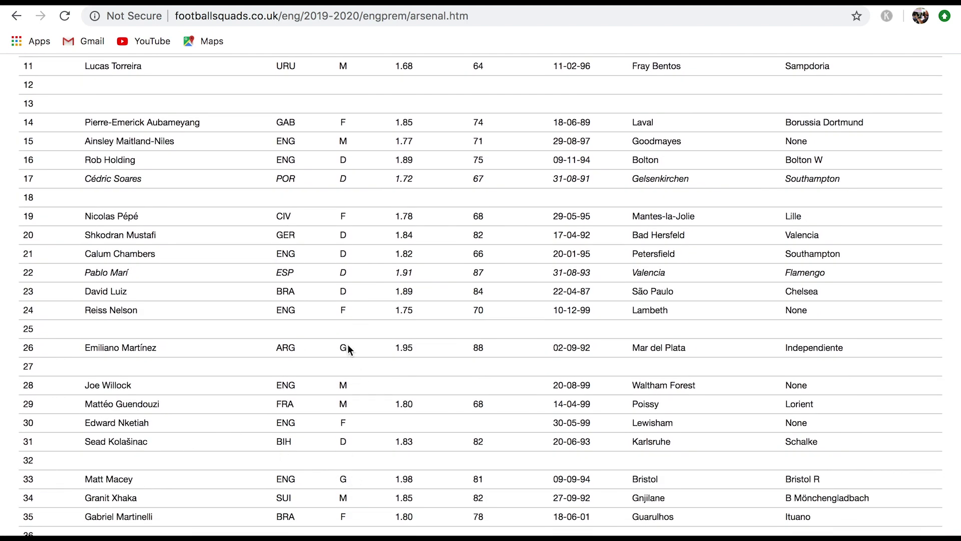
{"action": "scroll", "coordinate": [348, 343], "scroll_direction": "up", "scroll_amount": 1}
{"action": "scroll", "coordinate": [347, 344], "scroll_direction": "down", "scroll_amount": 10}
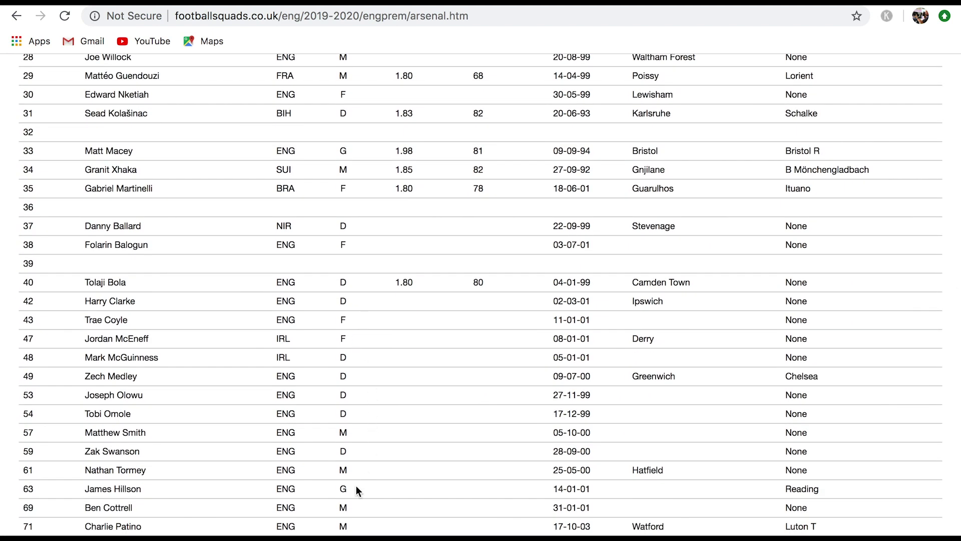
{"action": "scroll", "coordinate": [357, 489], "scroll_direction": "down", "scroll_amount": 3}
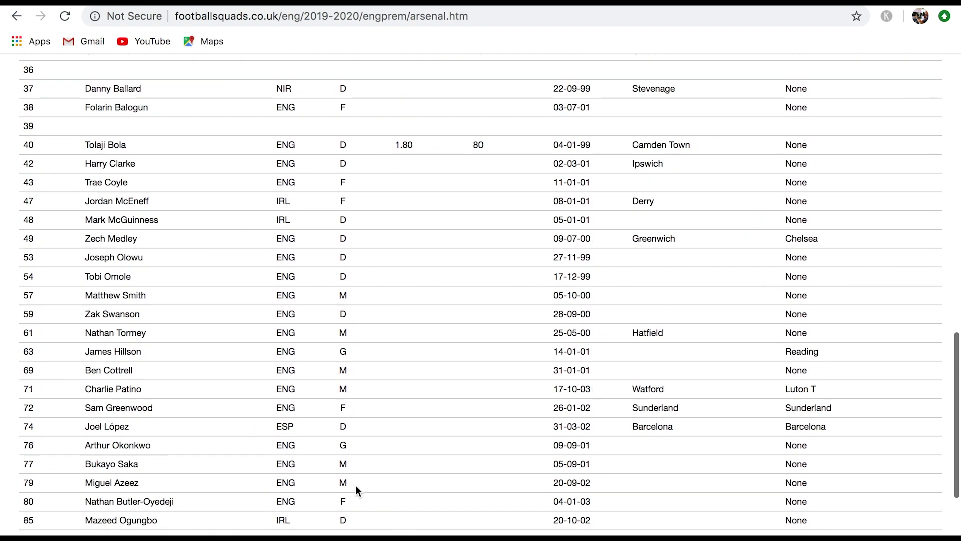
{"action": "scroll", "coordinate": [355, 485], "scroll_direction": "down", "scroll_amount": 4}
{"action": "scroll", "coordinate": [356, 486], "scroll_direction": "up", "scroll_amount": 2}
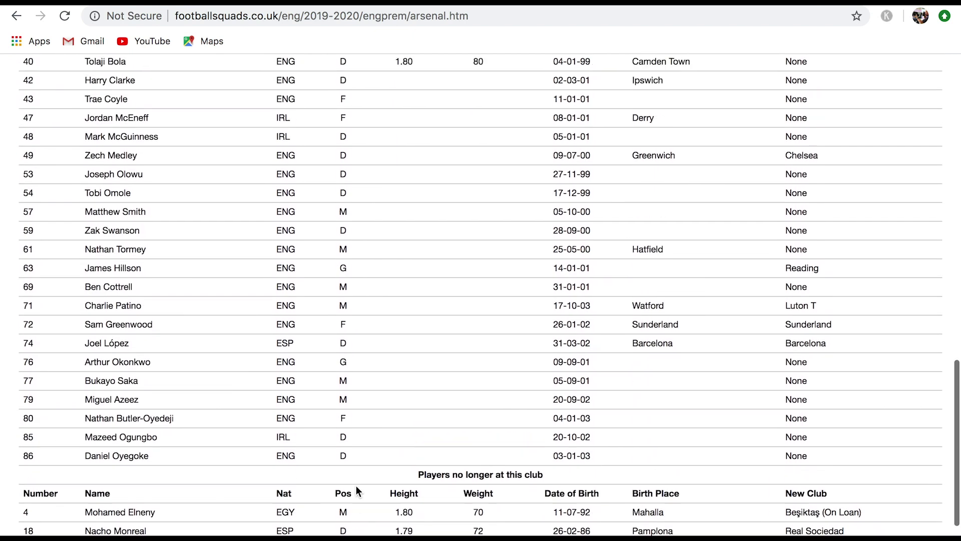
{"action": "scroll", "coordinate": [356, 486], "scroll_direction": "up", "scroll_amount": 3}
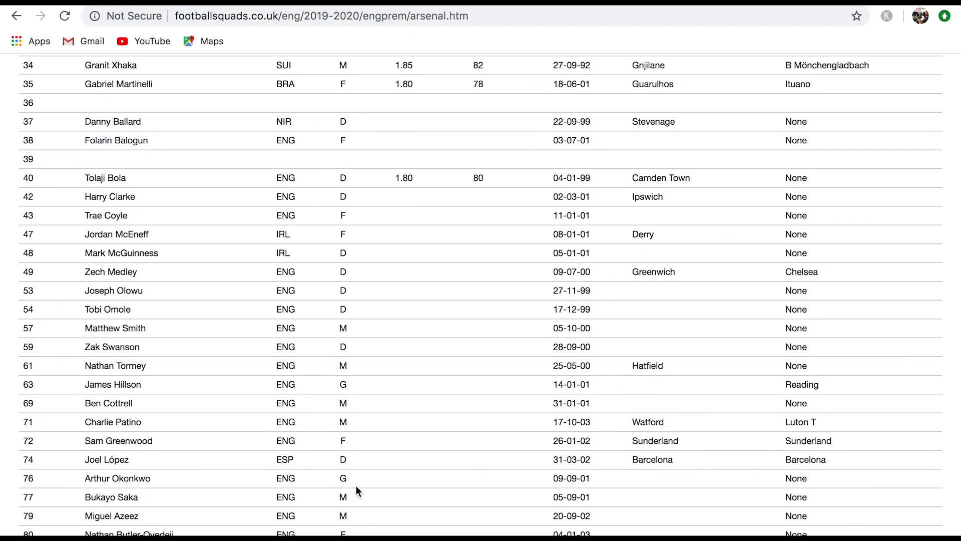
{"action": "key", "text": "ctrl+Up"}
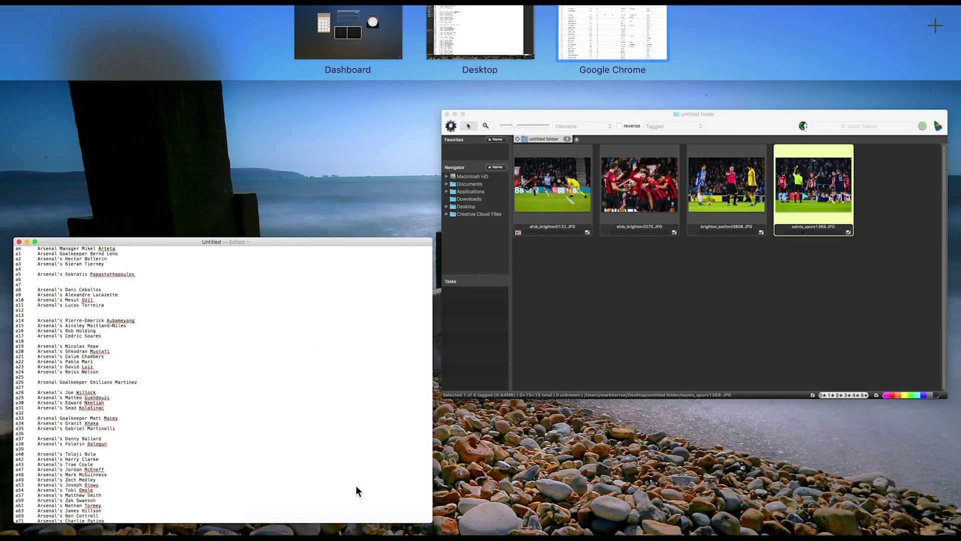
Replace the "Arsenal's" prefix with "Arsenal Goalkeeper" on lines a76 and a63.
{"action": "left_click", "coordinate": [355, 486]}
{"action": "scroll", "coordinate": [150, 460], "scroll_direction": "down", "scroll_amount": 5}
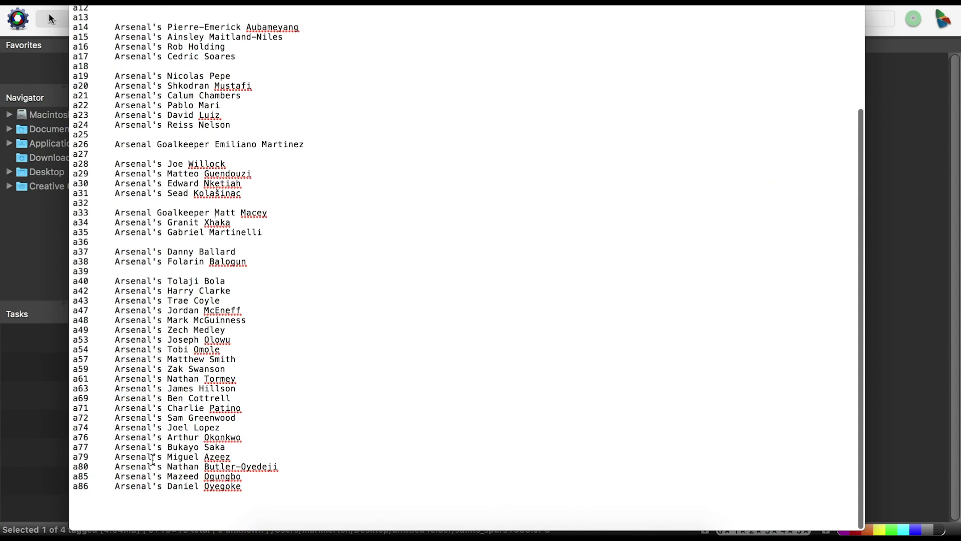
{"action": "scroll", "coordinate": [109, 465], "scroll_direction": "up", "scroll_amount": 2}
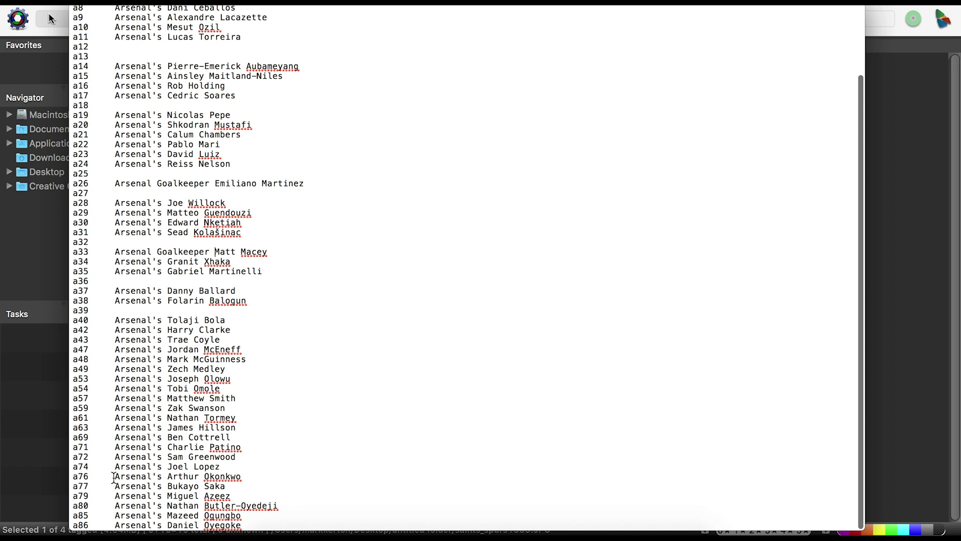
{"action": "left_click_drag", "start_coordinate": [114, 476], "coordinate": [169, 477]}
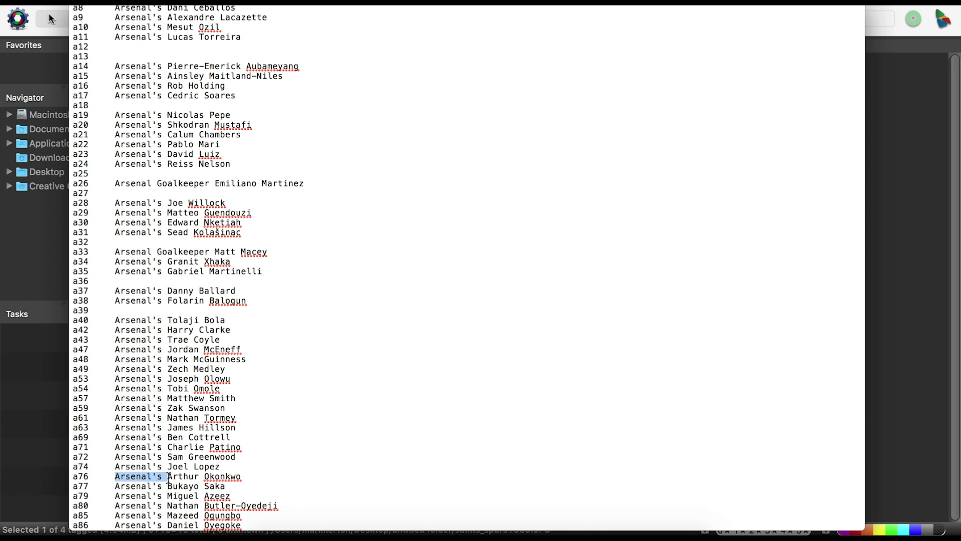
{"action": "key", "text": "super+v"}
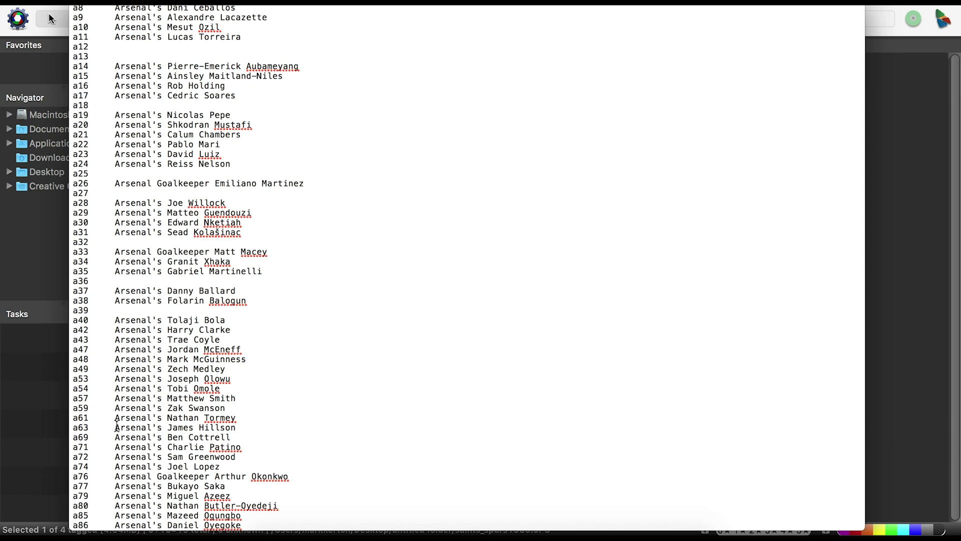
{"action": "left_click_drag", "start_coordinate": [116, 427], "coordinate": [169, 427]}
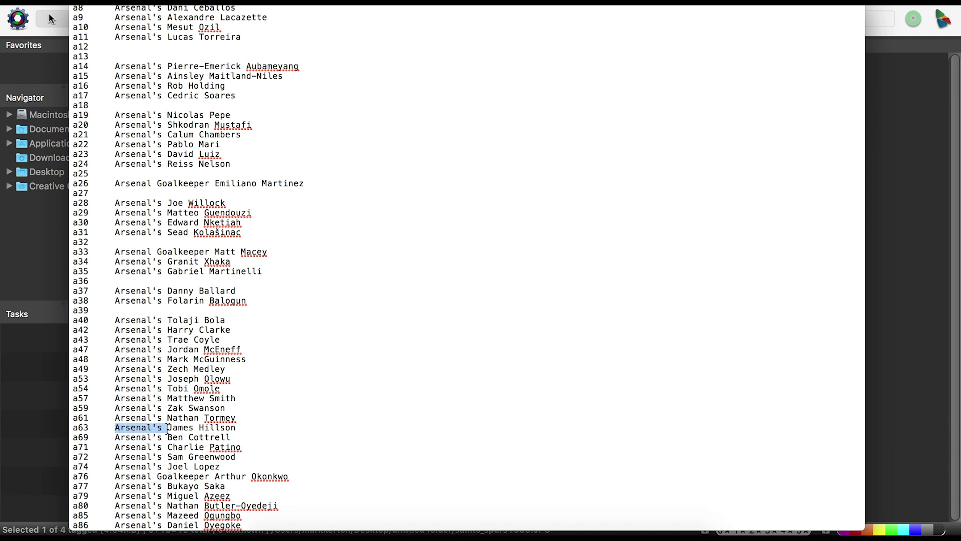
{"action": "key", "text": "super+v"}
{"action": "scroll", "coordinate": [352, 362], "scroll_direction": "up", "scroll_amount": 3}
{"action": "scroll", "coordinate": [352, 363], "scroll_direction": "down", "scroll_amount": 5}
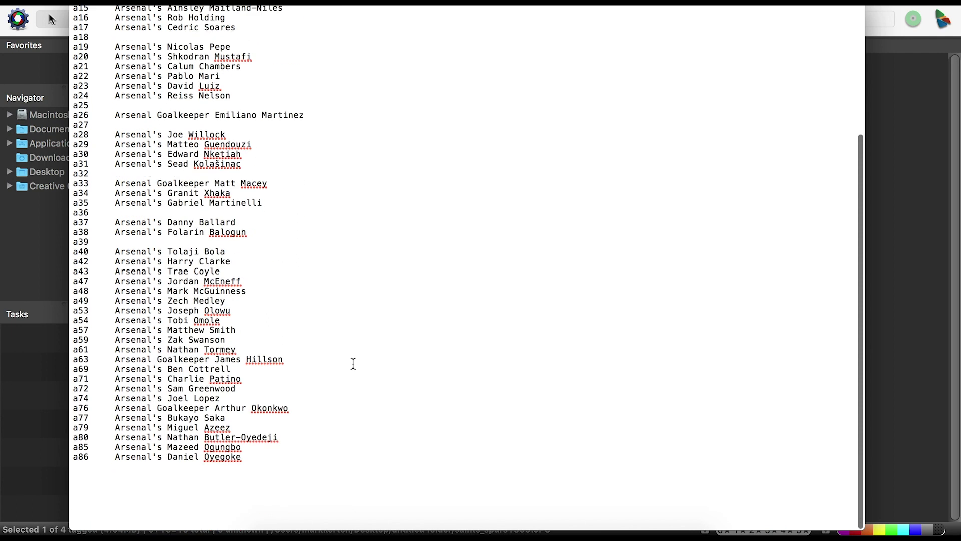
{"action": "scroll", "coordinate": [353, 364], "scroll_direction": "up", "scroll_amount": 5}
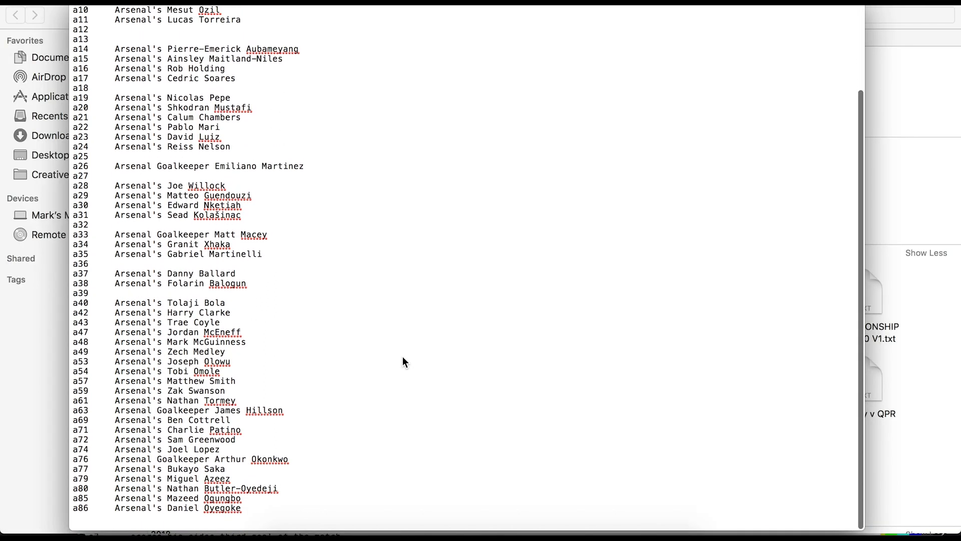
{"action": "scroll", "coordinate": [403, 357], "scroll_direction": "up", "scroll_amount": 2}
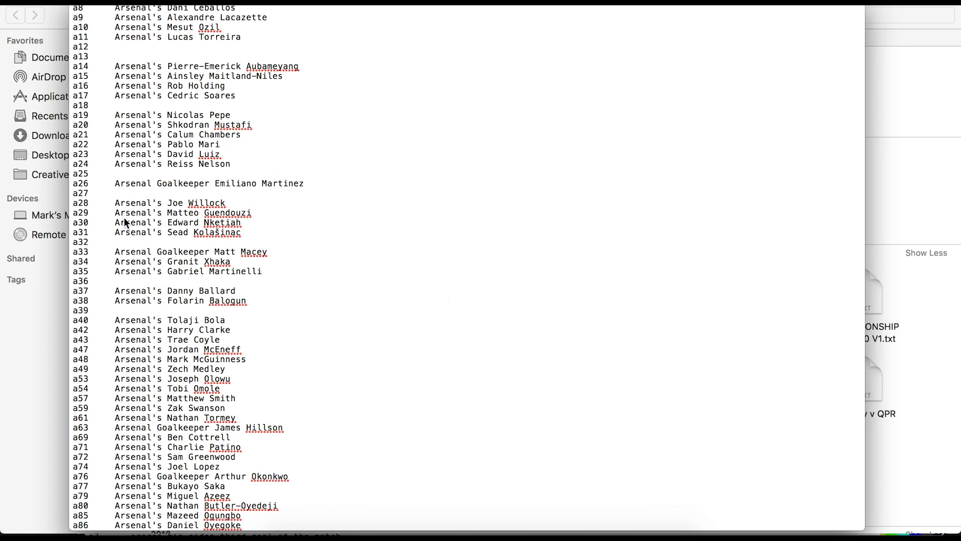
Copy the match phrase list from the Saints v Spurs document and paste it below line a86.
{"action": "key", "text": "ctrl+Up"}
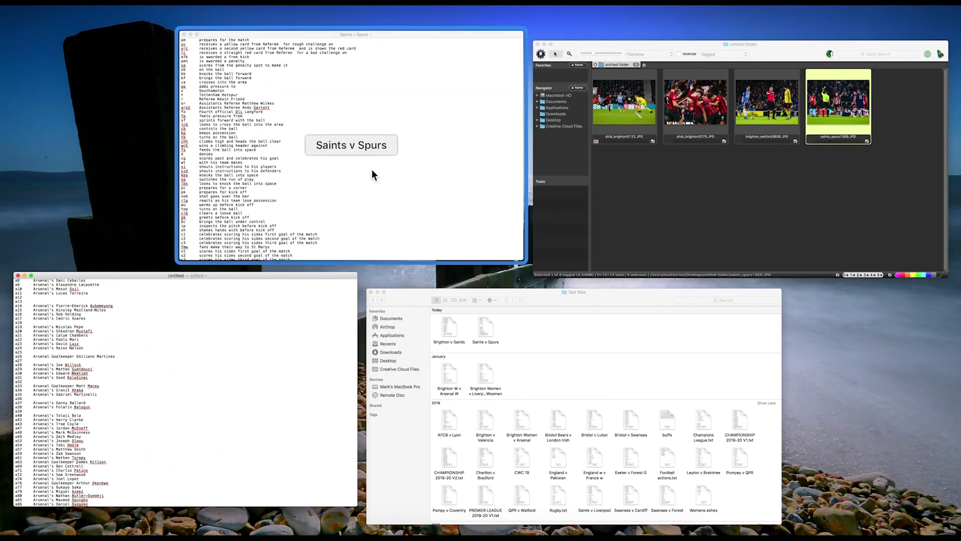
{"action": "left_click", "coordinate": [372, 169]}
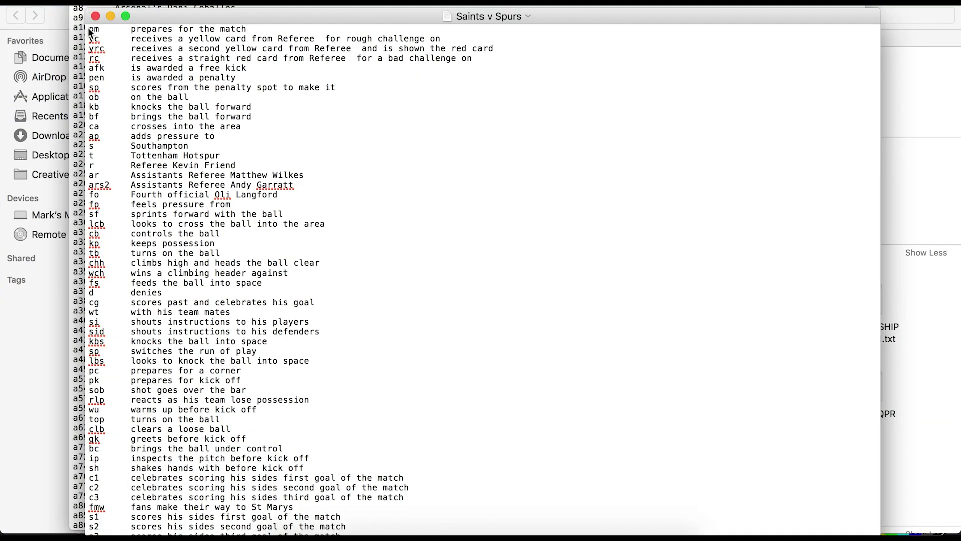
{"action": "scroll", "coordinate": [168, 68], "scroll_direction": "up", "scroll_amount": 3}
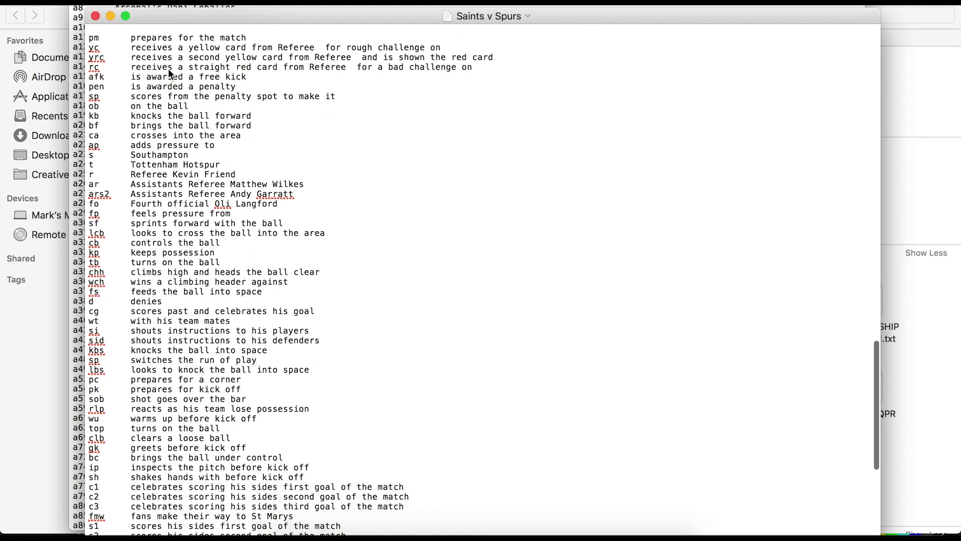
{"action": "left_click_drag", "start_coordinate": [89, 37], "coordinate": [354, 386]}
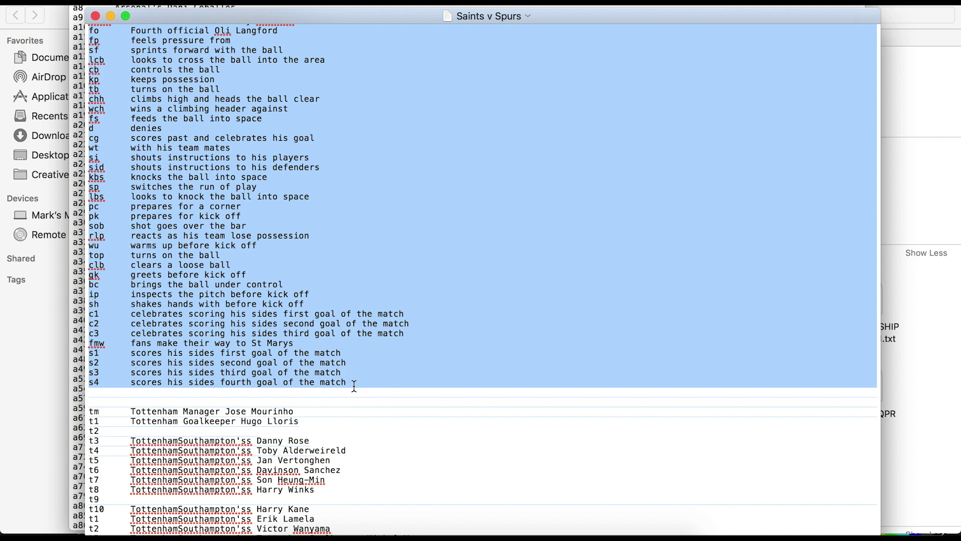
{"action": "key", "text": "ctrl+Up"}
{"action": "left_click", "coordinate": [242, 417]}
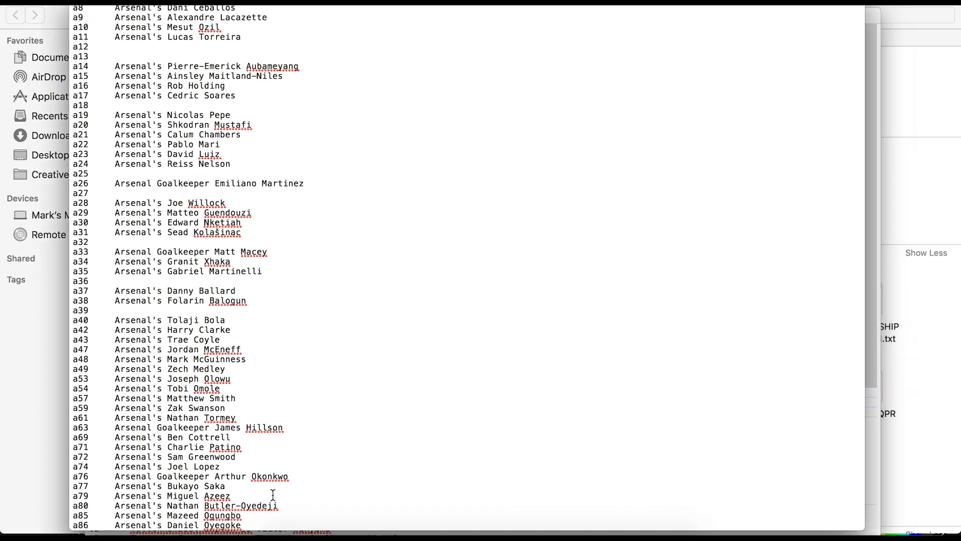
{"action": "scroll", "coordinate": [272, 494], "scroll_direction": "down", "scroll_amount": 3}
{"action": "left_click", "coordinate": [254, 523]}
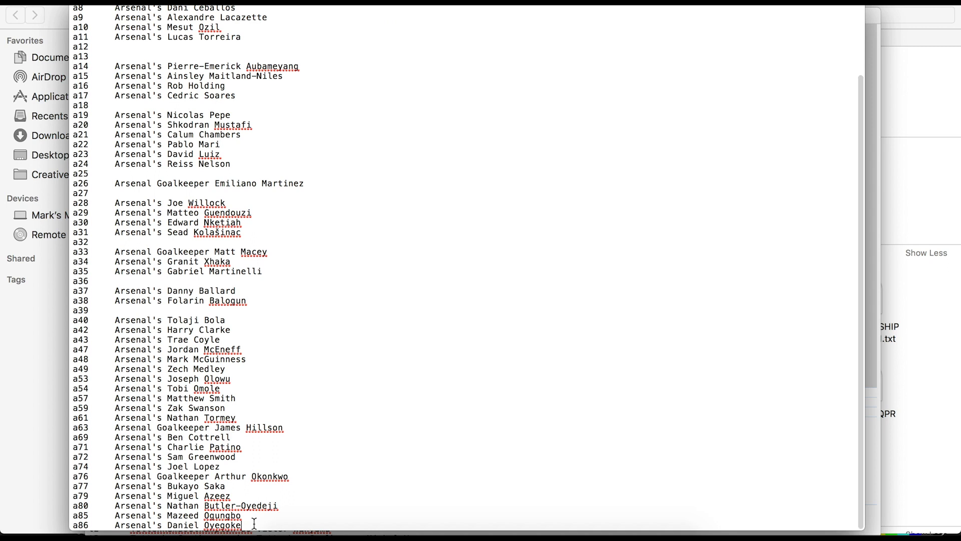
{"action": "key", "text": "Return"}
{"action": "key", "text": "Return"}
{"action": "key", "text": "Return"}
{"action": "key", "text": "Return"}
{"action": "key", "text": "super+v"}
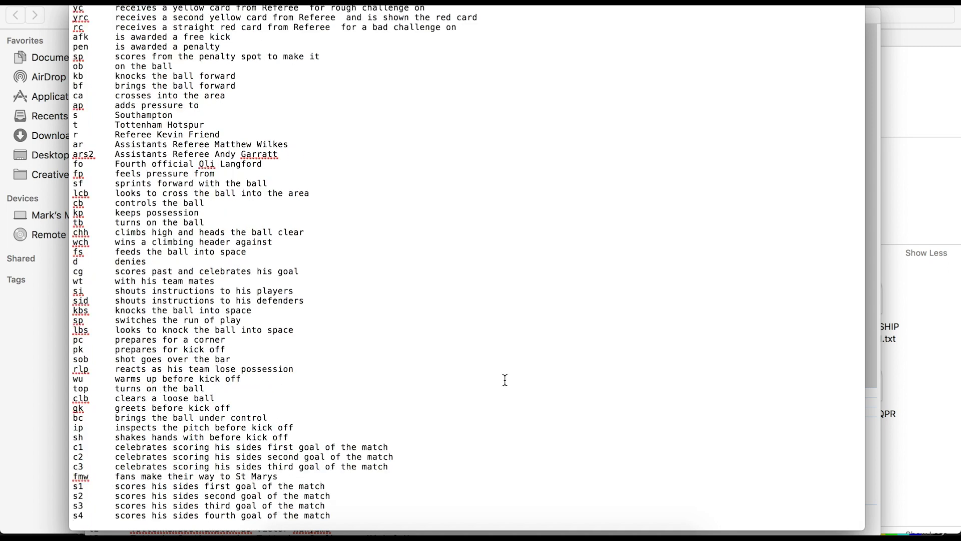
Review the combined list, save it to the Desktop as "Arsenal", and close TextEdit.
{"action": "scroll", "coordinate": [518, 336], "scroll_direction": "up", "scroll_amount": 3}
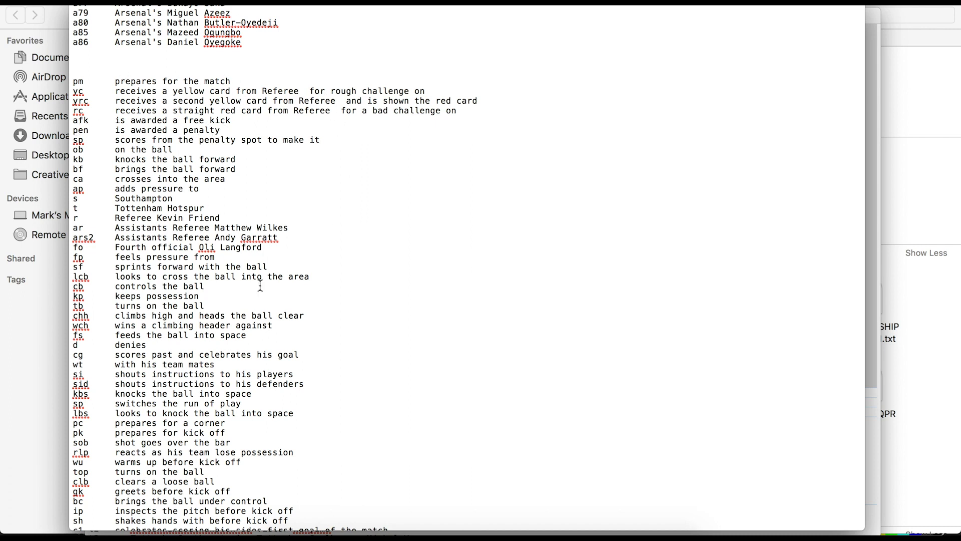
{"action": "scroll", "coordinate": [317, 361], "scroll_direction": "down", "scroll_amount": 3}
{"action": "scroll", "coordinate": [318, 360], "scroll_direction": "down", "scroll_amount": 2}
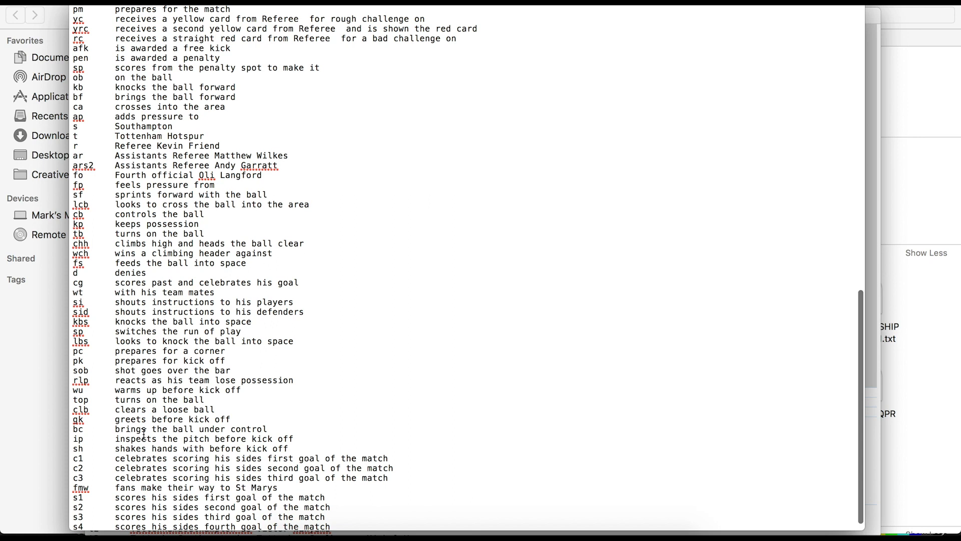
{"action": "scroll", "coordinate": [315, 429], "scroll_direction": "down", "scroll_amount": 1}
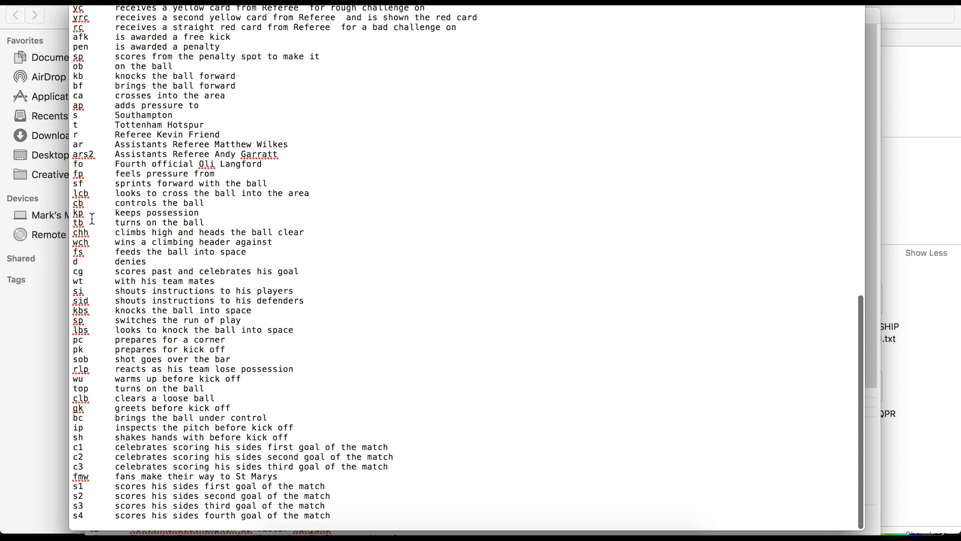
{"action": "scroll", "coordinate": [433, 250], "scroll_direction": "up", "scroll_amount": 5}
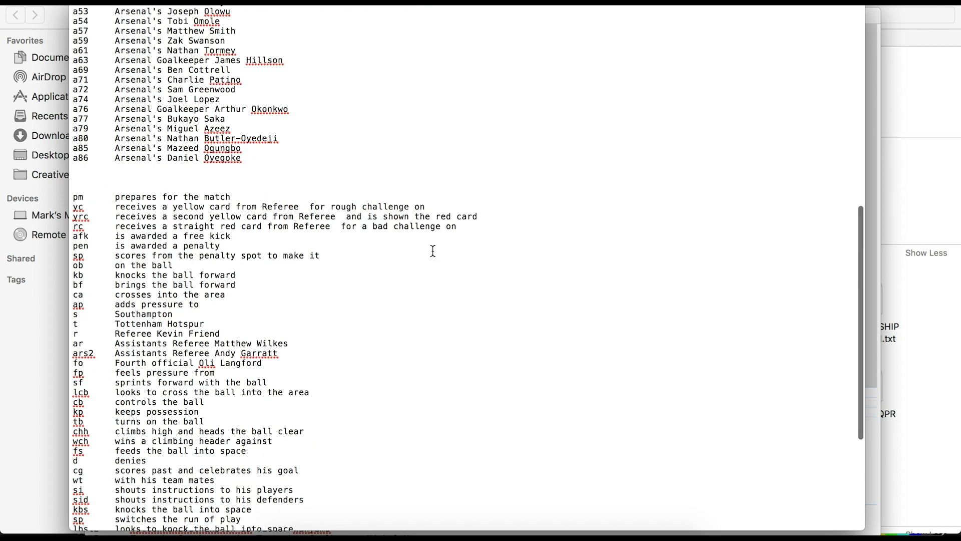
{"action": "scroll", "coordinate": [433, 251], "scroll_direction": "up", "scroll_amount": 12}
{"action": "scroll", "coordinate": [433, 250], "scroll_direction": "down", "scroll_amount": 17}
{"action": "scroll", "coordinate": [432, 250], "scroll_direction": "up", "scroll_amount": 8}
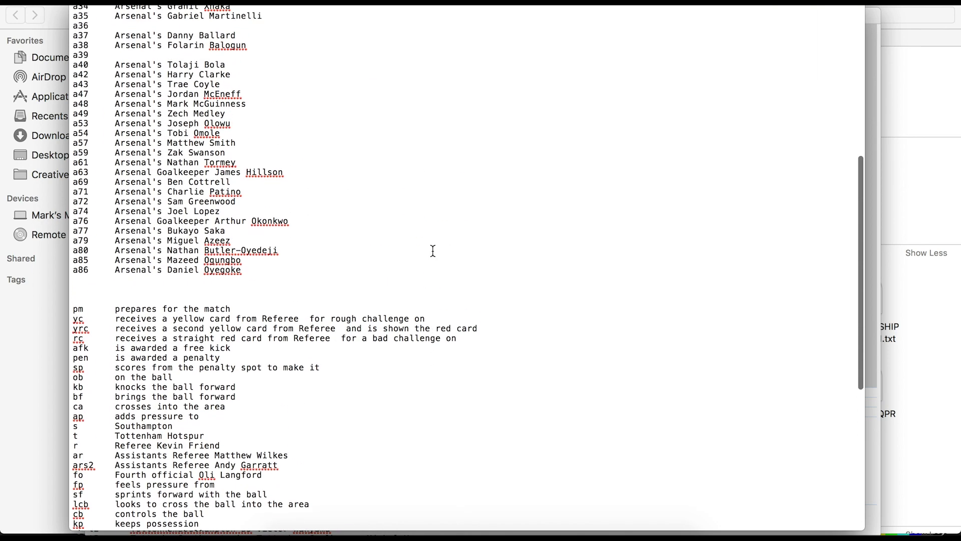
{"action": "scroll", "coordinate": [433, 250], "scroll_direction": "up", "scroll_amount": 10}
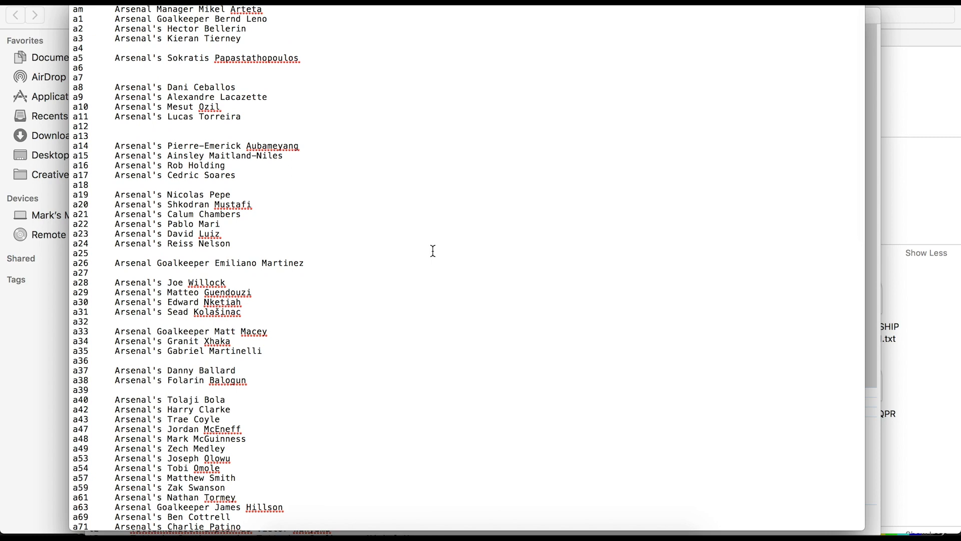
{"action": "scroll", "coordinate": [433, 251], "scroll_direction": "down", "scroll_amount": 18}
{"action": "scroll", "coordinate": [433, 251], "scroll_direction": "up", "scroll_amount": 4}
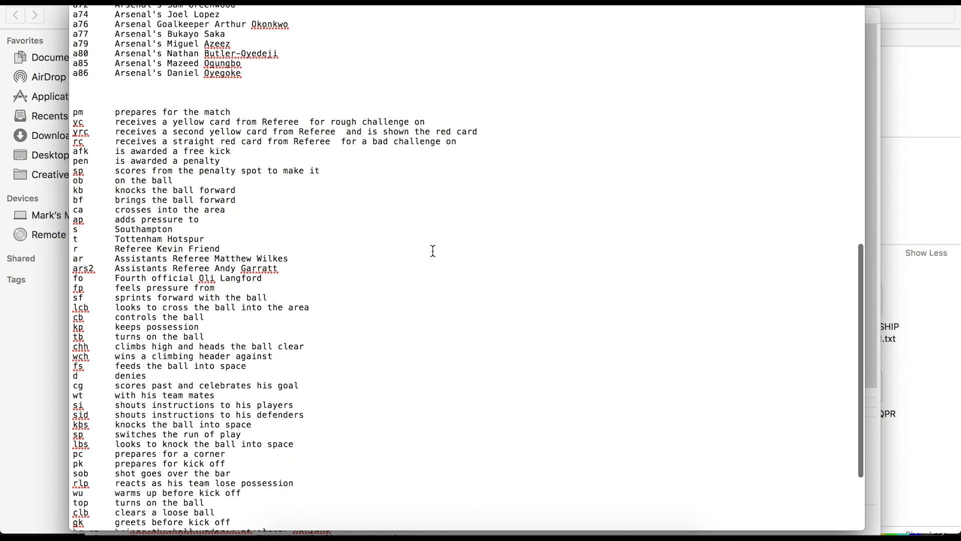
{"action": "scroll", "coordinate": [433, 251], "scroll_direction": "up", "scroll_amount": 13}
{"action": "scroll", "coordinate": [432, 249], "scroll_direction": "down", "scroll_amount": 16}
{"action": "scroll", "coordinate": [431, 248], "scroll_direction": "up", "scroll_amount": 2}
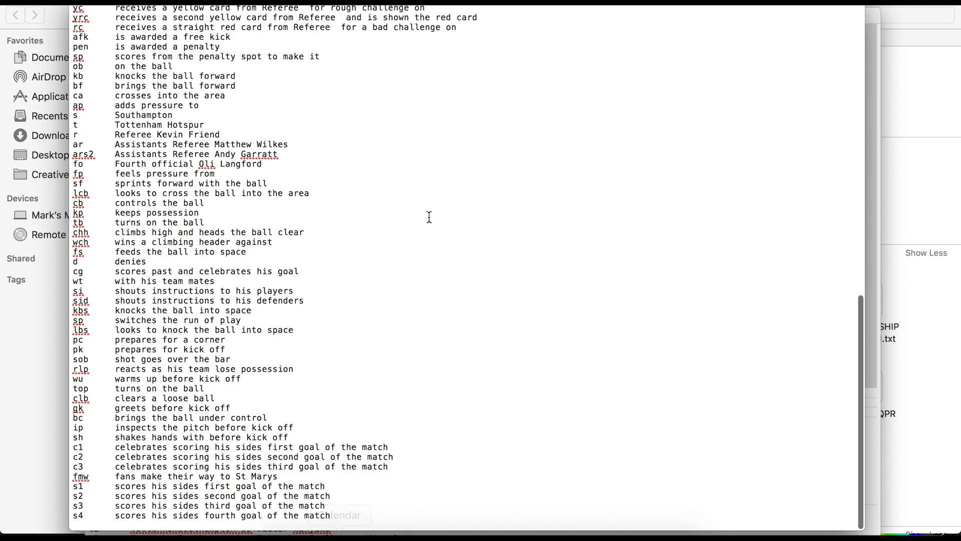
{"action": "scroll", "coordinate": [429, 217], "scroll_direction": "up", "scroll_amount": 20}
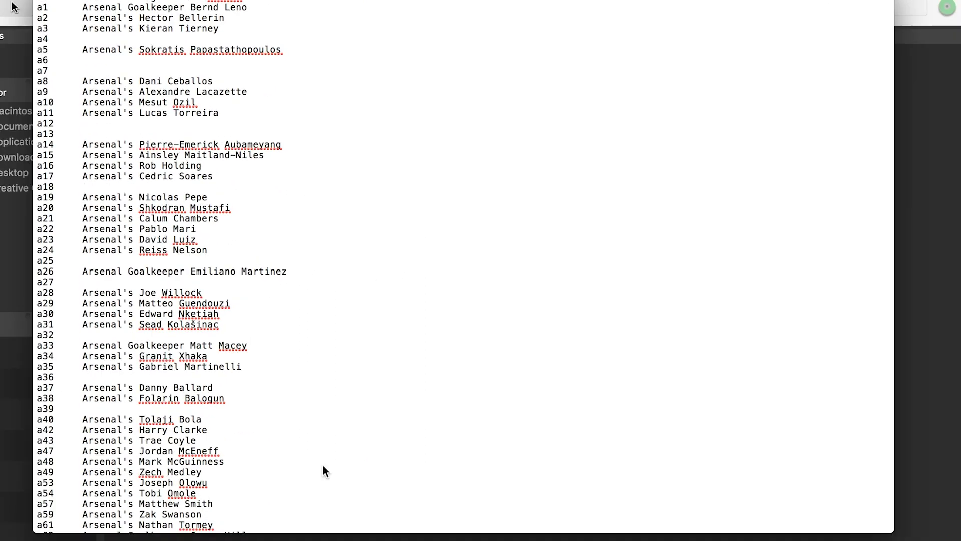
{"action": "key", "text": "super+s"}
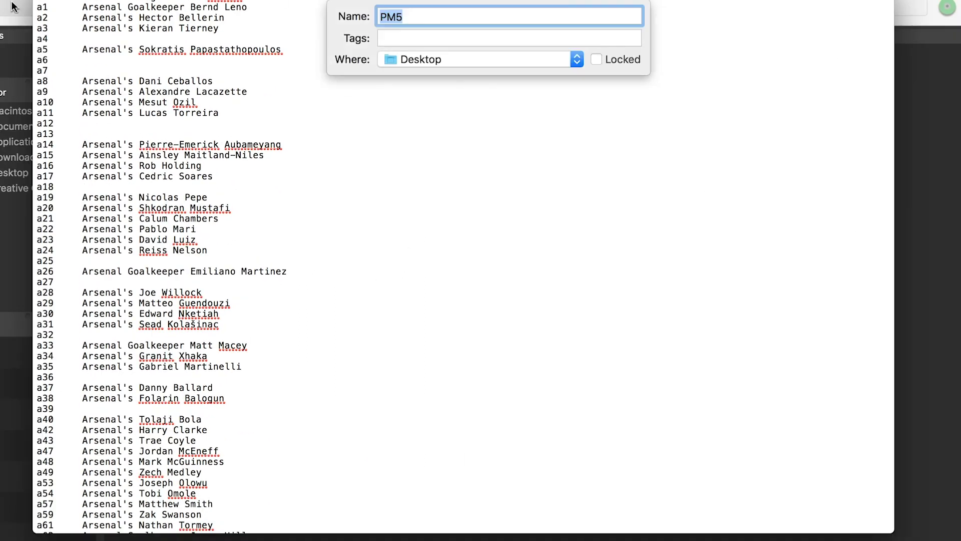
{"action": "type", "text": "Arsenal"}
{"action": "key", "text": "Return"}
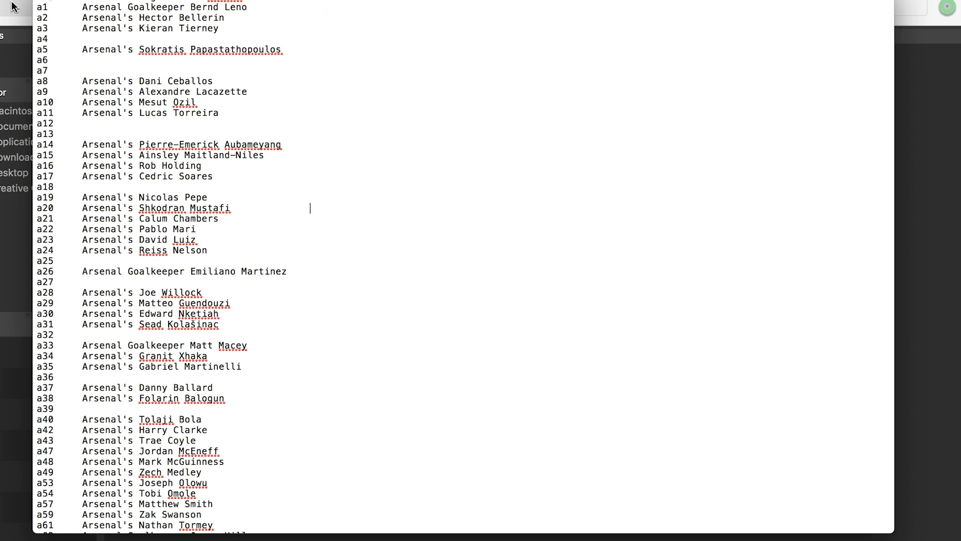
{"action": "key", "text": "super+q"}
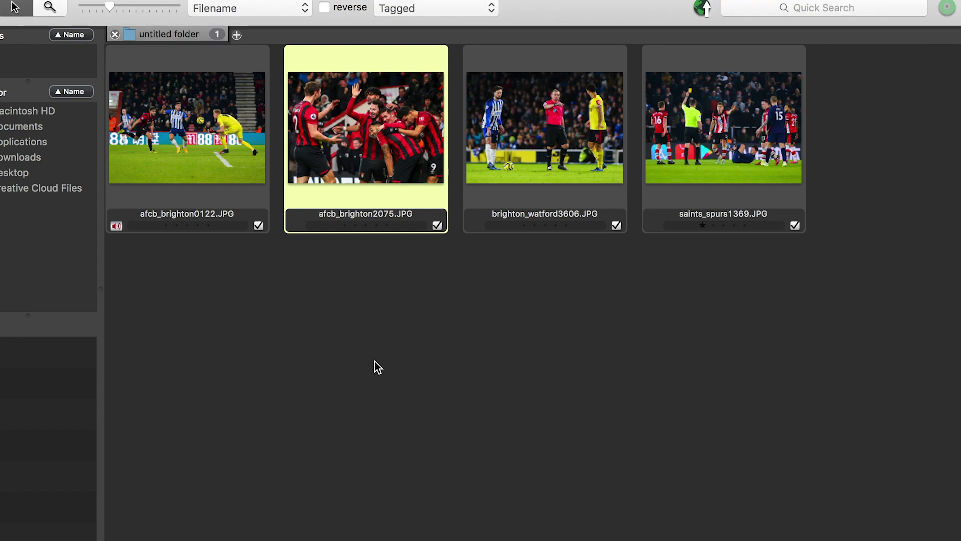
In Edit > Settings > Set Code Replacements, add Arsenal.txt from the Desktop and confirm with OK.
{"action": "left_click", "coordinate": [158, 0]}
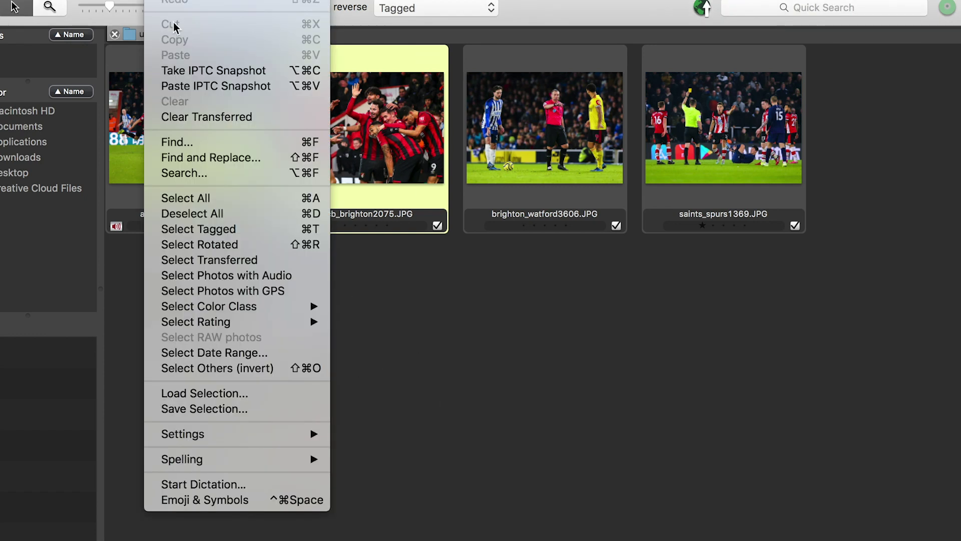
{"action": "mouse_move", "coordinate": [222, 434]}
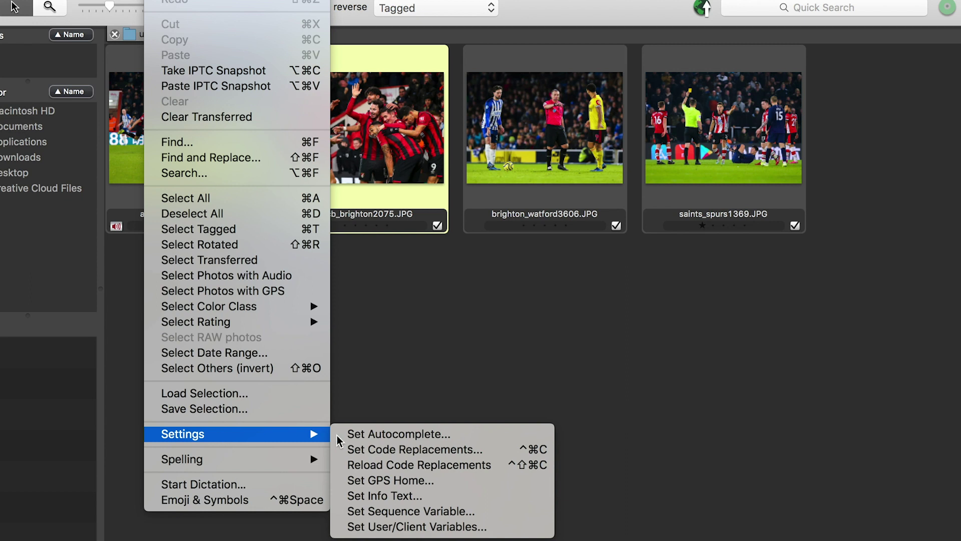
{"action": "left_click", "coordinate": [362, 452]}
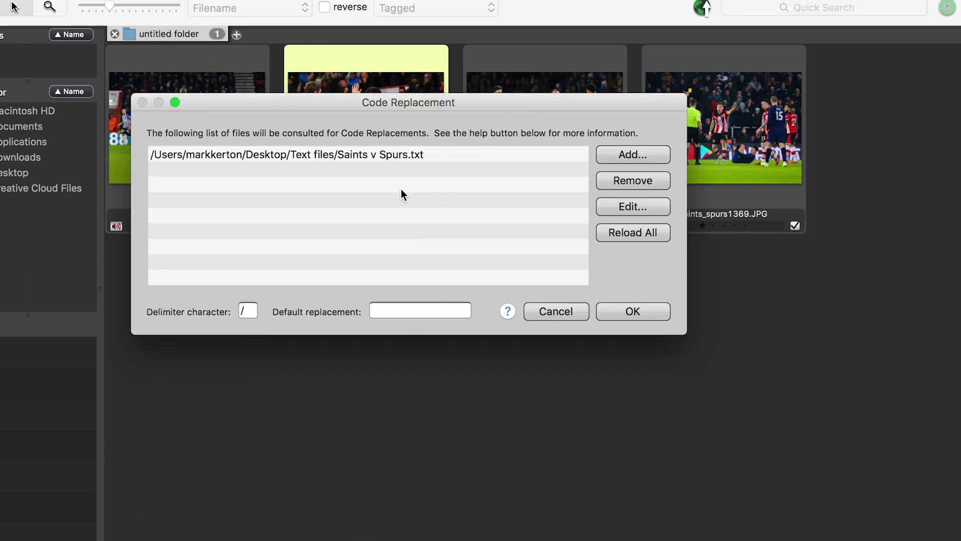
{"action": "left_click", "coordinate": [635, 153]}
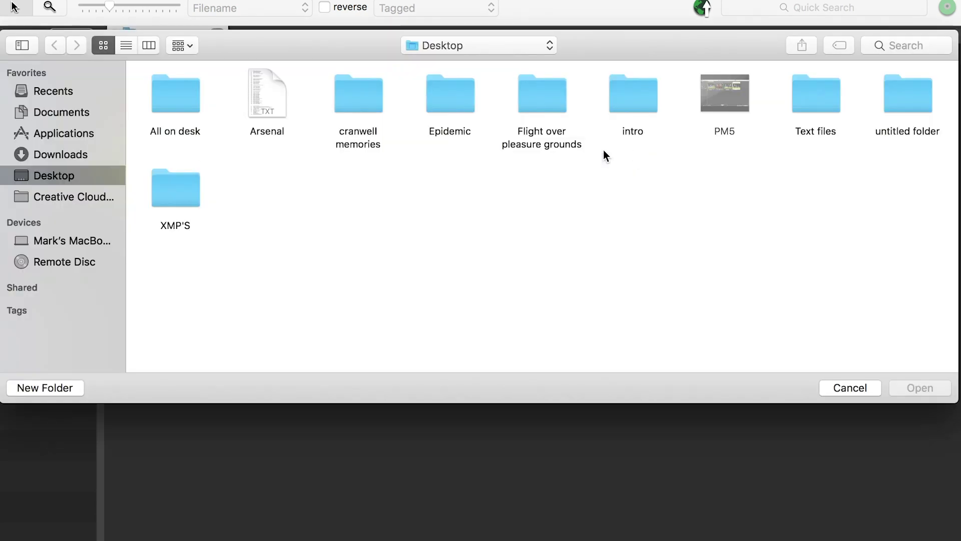
{"action": "double_click", "coordinate": [268, 95]}
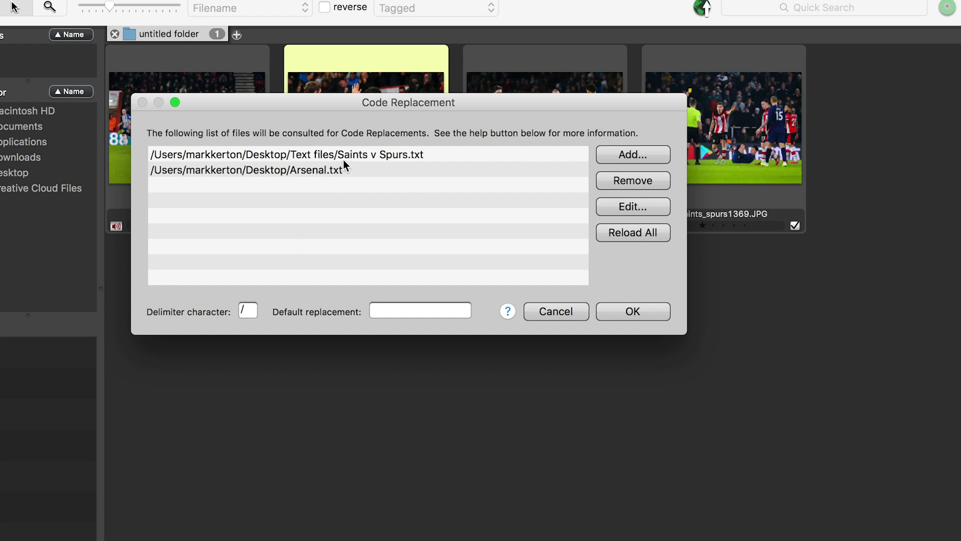
{"action": "left_click", "coordinate": [316, 172]}
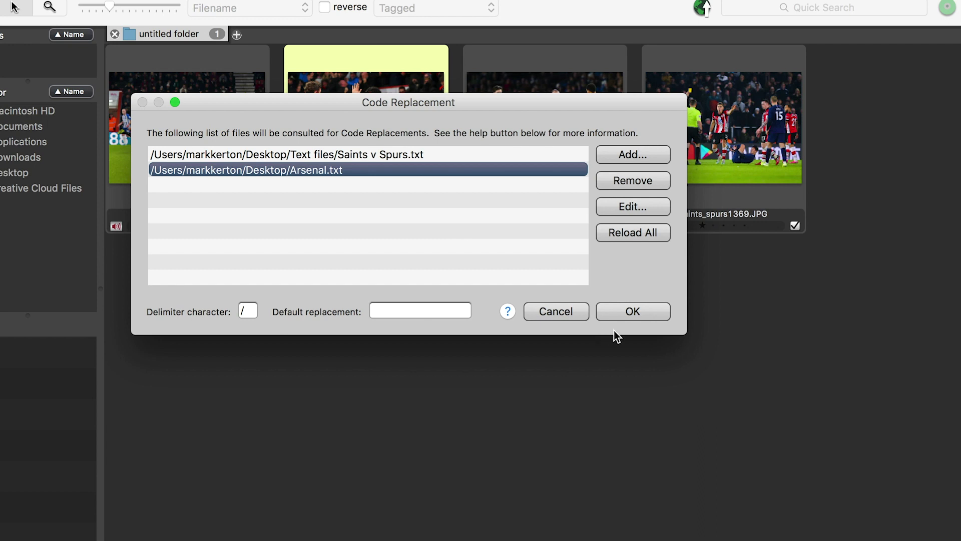
{"action": "left_click", "coordinate": [638, 312]}
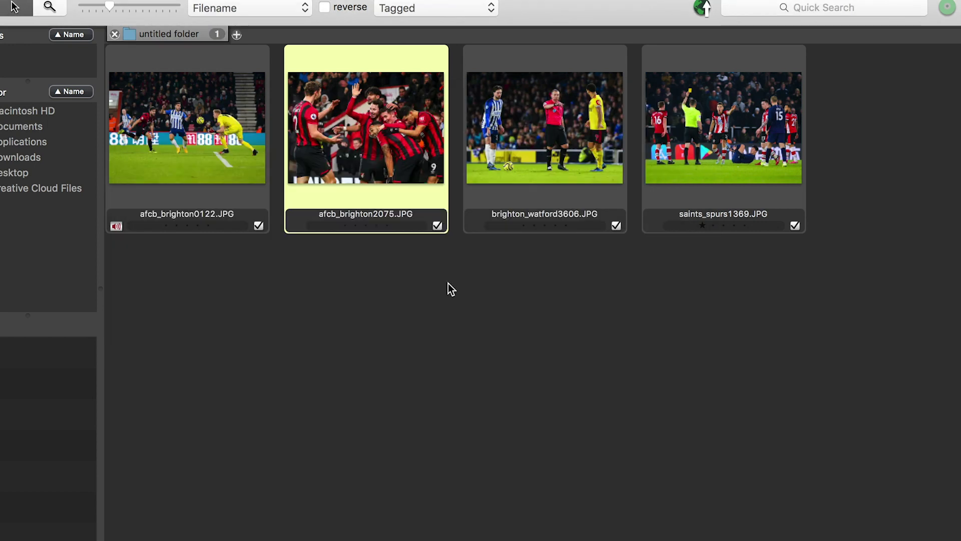
{"action": "double_click", "coordinate": [230, 169]}
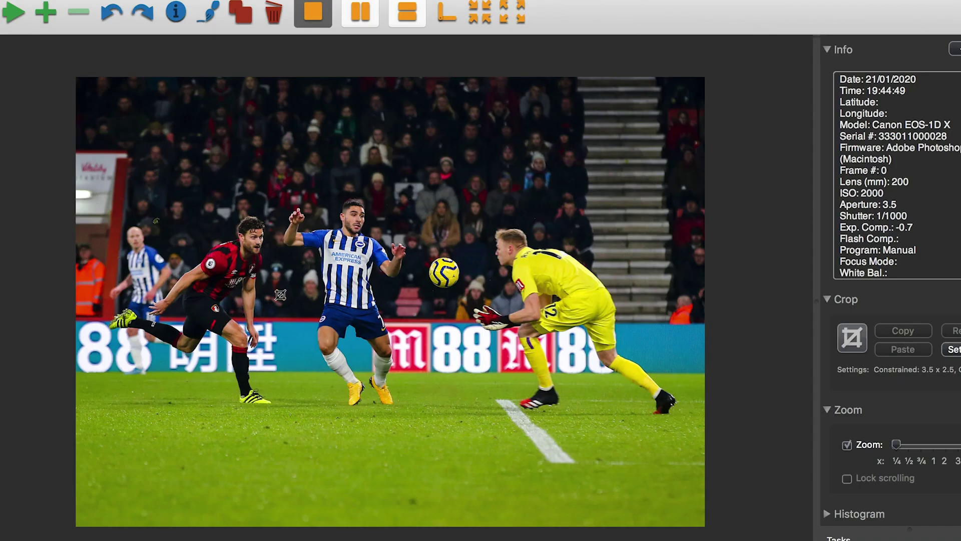
{"action": "key", "text": "super+i"}
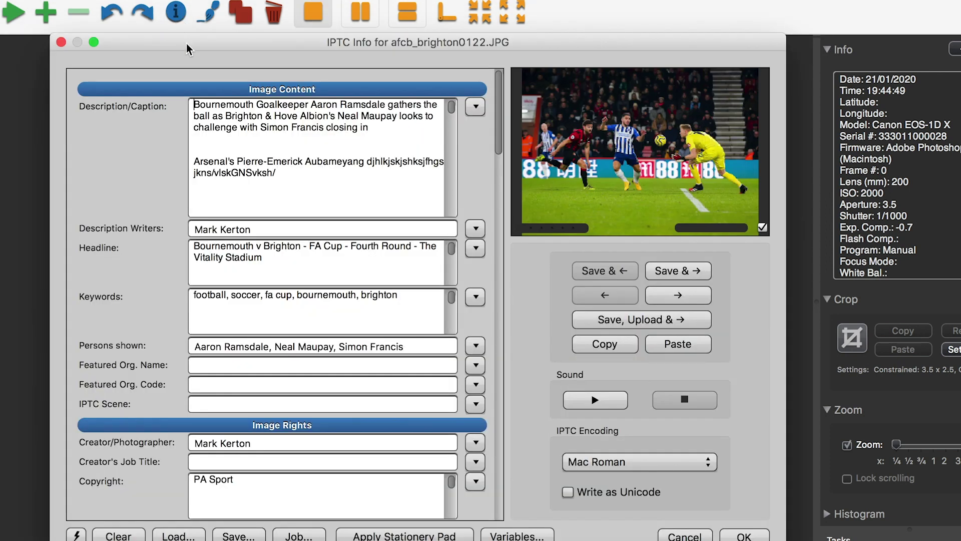
{"action": "left_click_drag", "start_coordinate": [194, 161], "coordinate": [389, 225]}
{"action": "key", "text": "BackSpace"}
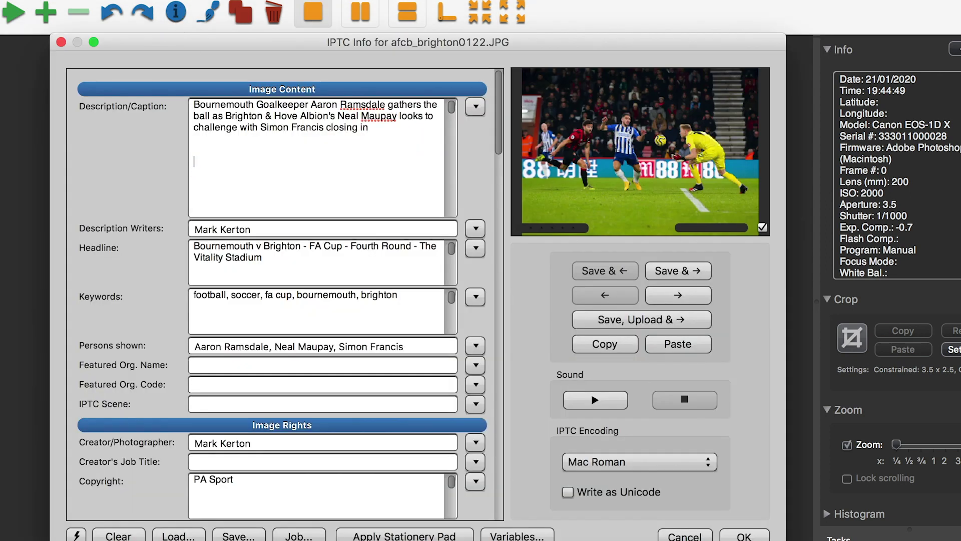
{"action": "type", "text": "/a1/"}
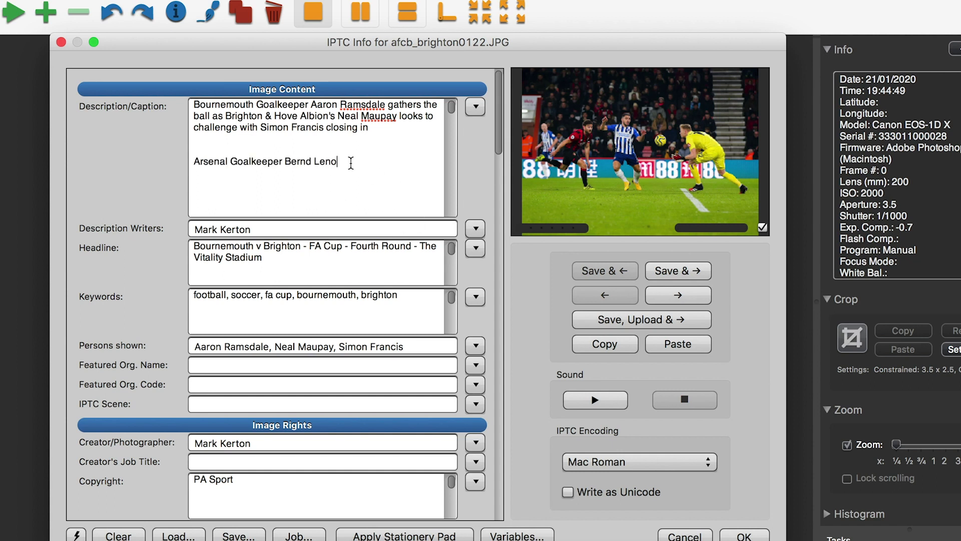
{"action": "left_click_drag", "start_coordinate": [351, 162], "coordinate": [189, 161]}
{"action": "key", "text": "BackSpace"}
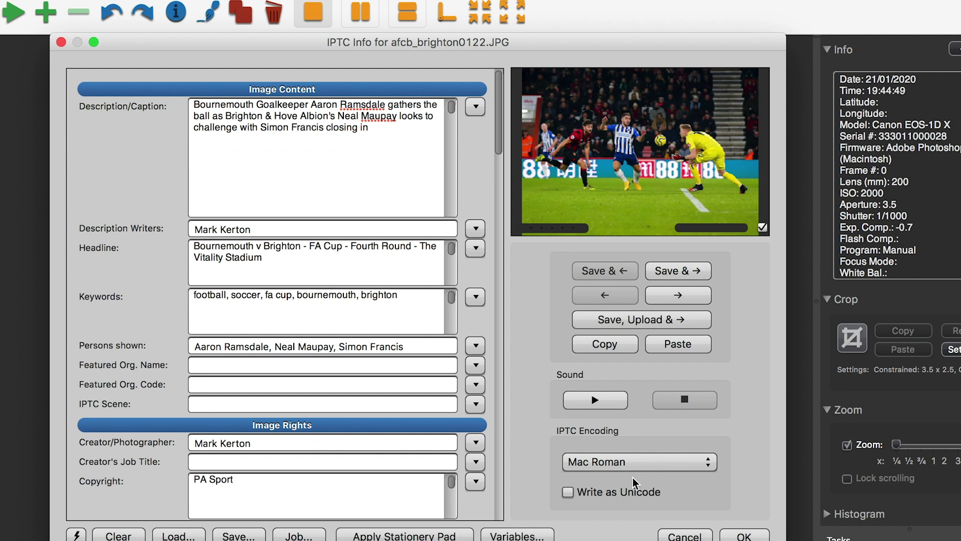
{"action": "left_click", "coordinate": [673, 535]}
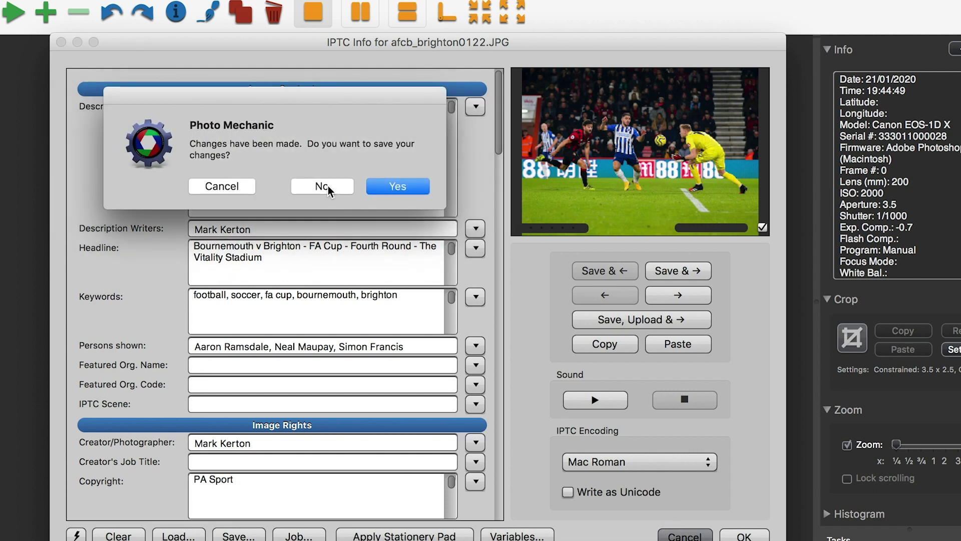
{"action": "left_click", "coordinate": [328, 186]}
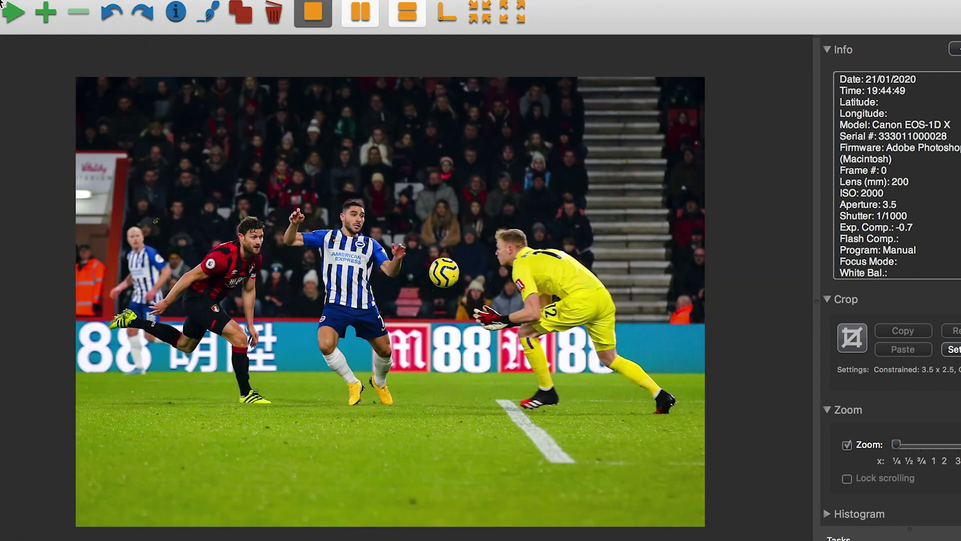
{"action": "key", "text": "Escape"}
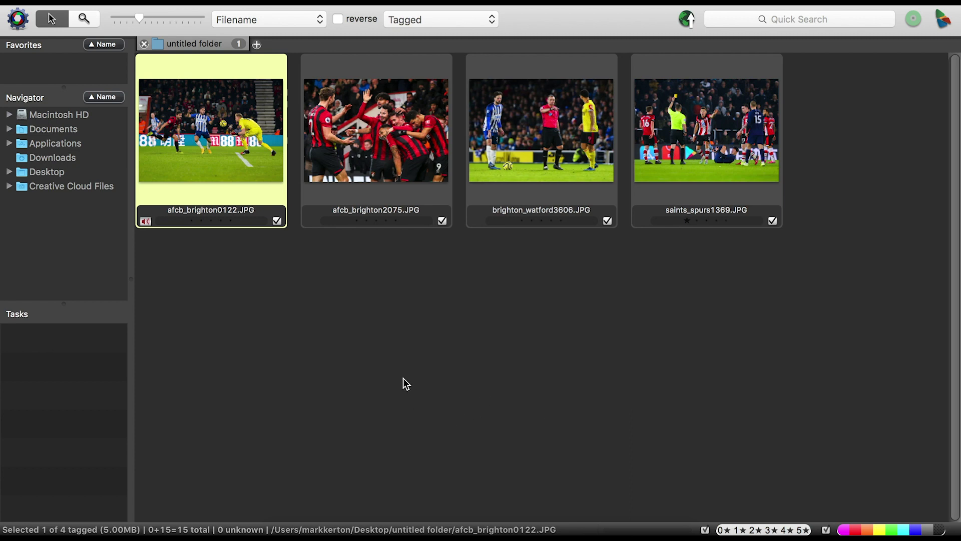
Open afcb_brighton0122.JPG in full preview and display its IPTC info.
{"action": "mouse_move", "coordinate": [198, 121]}
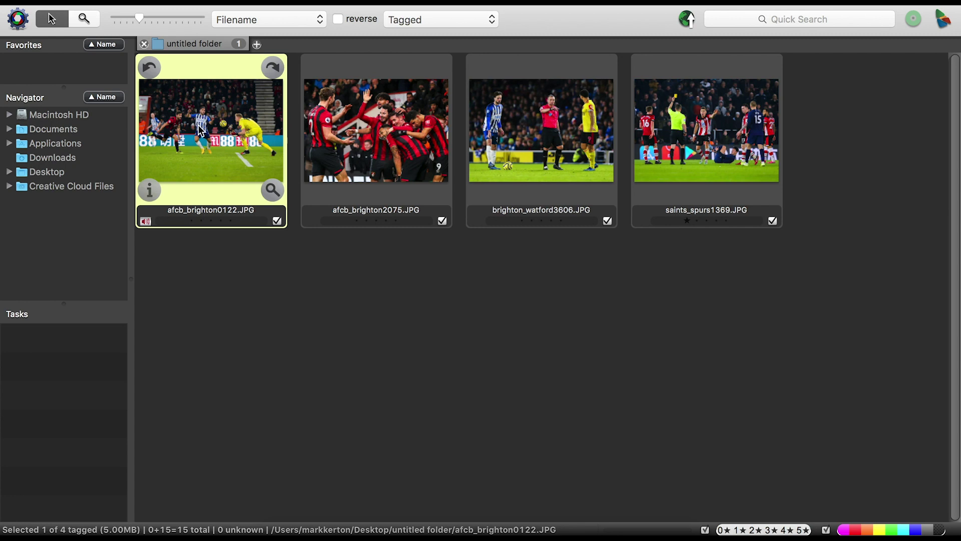
{"action": "double_click", "coordinate": [200, 130]}
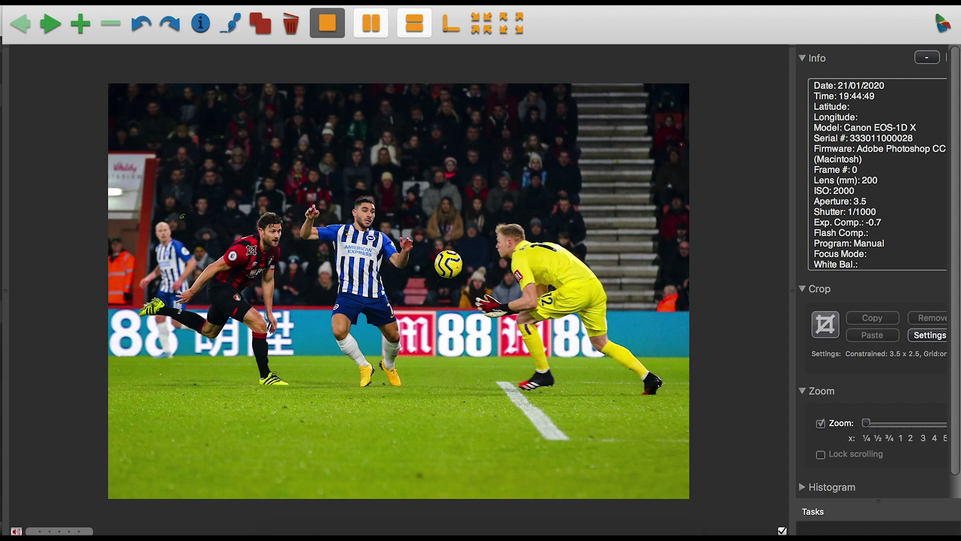
{"action": "left_click", "coordinate": [201, 24]}
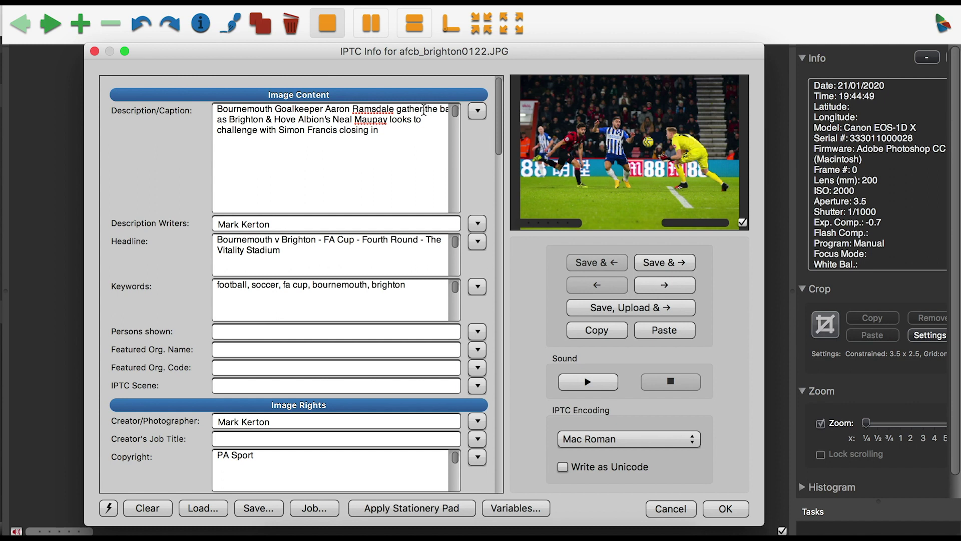
Correct 'gather' to 'gathers' in the caption and paste the caption's player text into Persons shown.
{"action": "left_click", "coordinate": [423, 109]}
{"action": "type", "text": "s"}
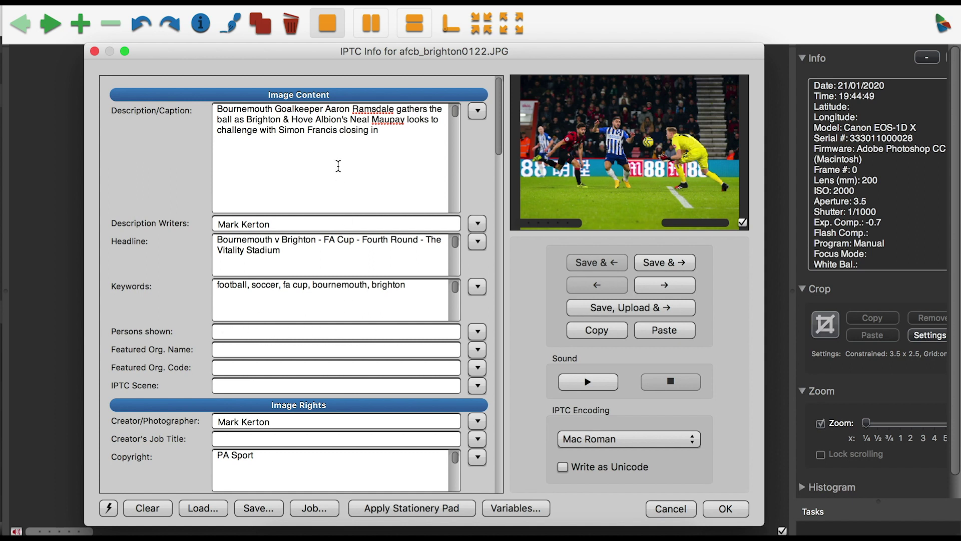
{"action": "left_click_drag", "start_coordinate": [326, 107], "coordinate": [375, 170]}
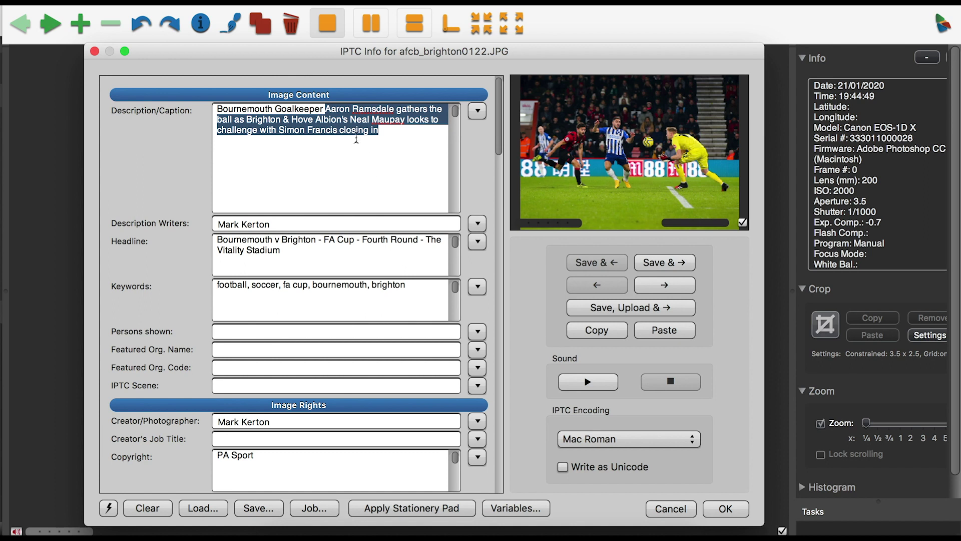
{"action": "left_click_drag", "start_coordinate": [356, 139], "coordinate": [337, 133]}
{"action": "key", "text": "super+c"}
{"action": "left_click", "coordinate": [286, 330]}
{"action": "key", "text": "super+v"}
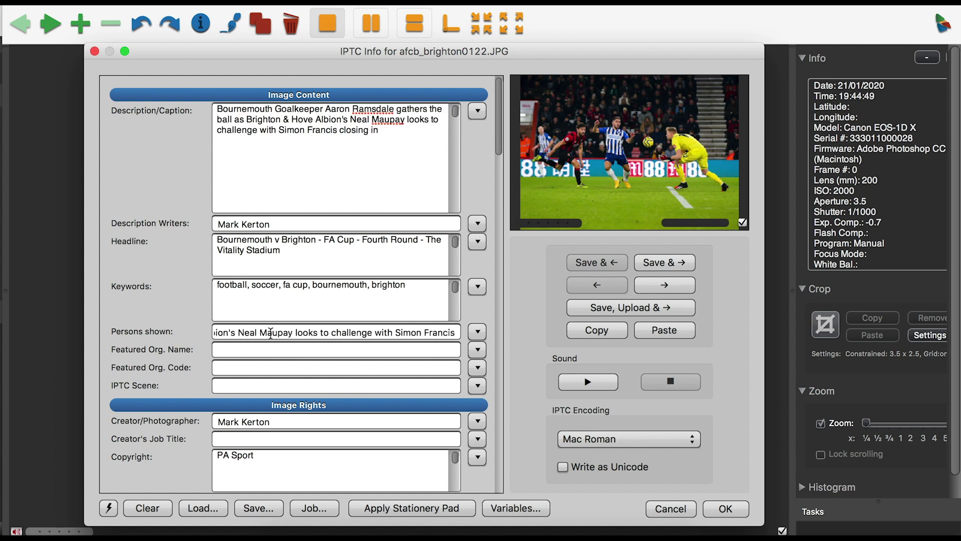
Trim the pasted text down to the three player names, separated by commas.
{"action": "left_click_drag", "start_coordinate": [295, 332], "coordinate": [395, 332]}
{"action": "key", "text": "BackSpace"}
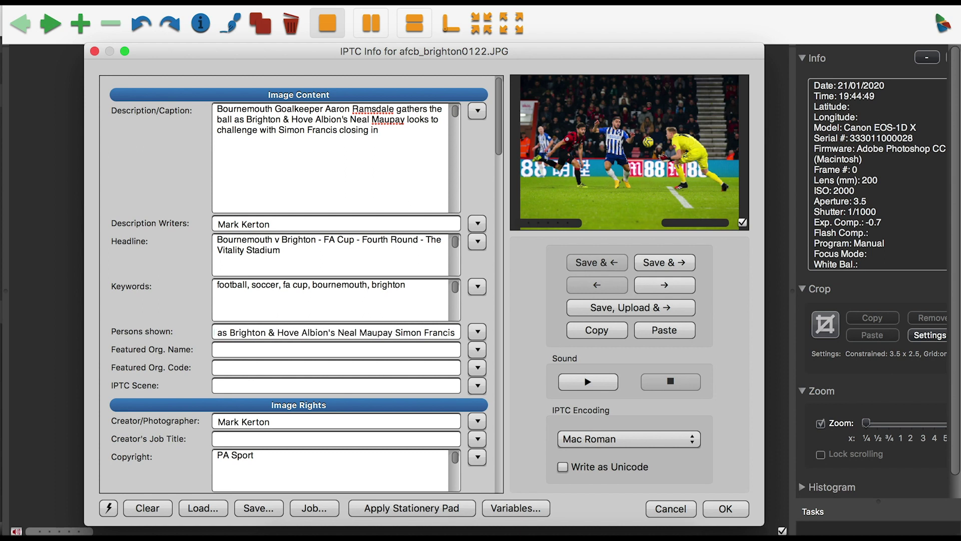
{"action": "key", "text": "BackSpace"}
{"action": "type", "text": ","}
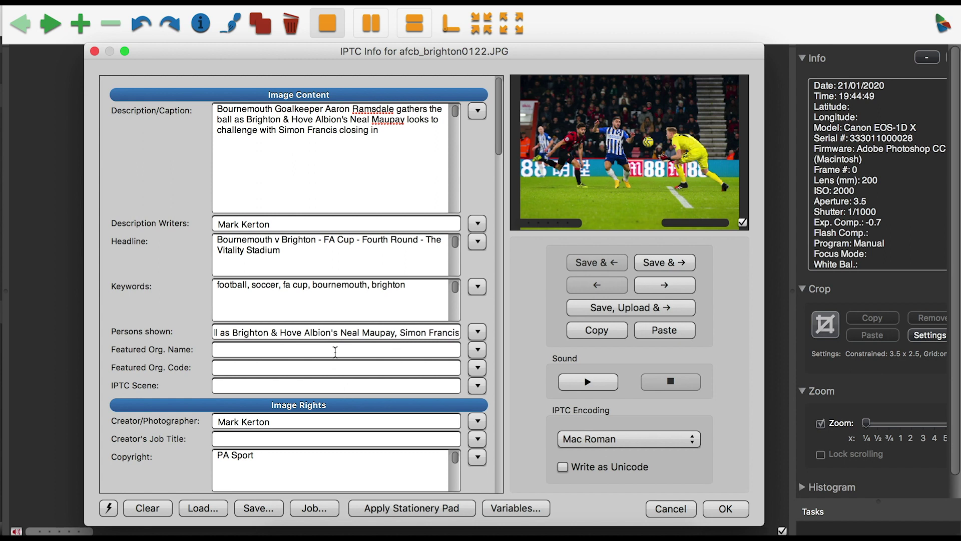
{"action": "left_click_drag", "start_coordinate": [343, 333], "coordinate": [223, 335]}
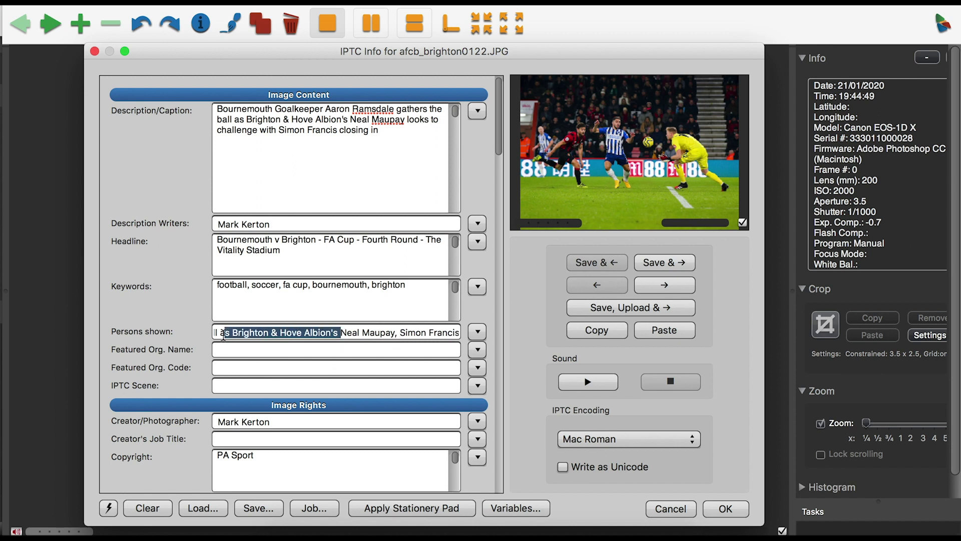
{"action": "key", "text": "BackSpace"}
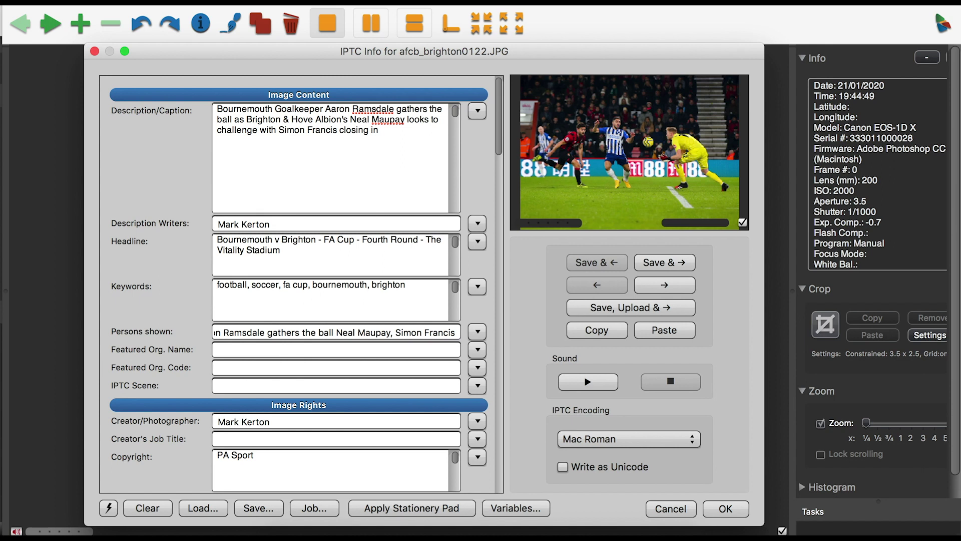
{"action": "left_click_drag", "start_coordinate": [270, 334], "coordinate": [331, 334]}
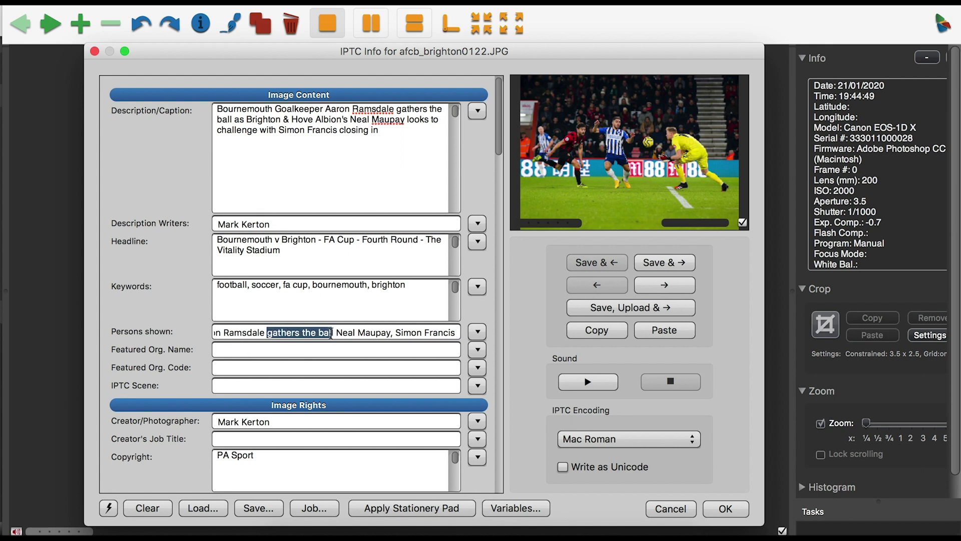
{"action": "key", "text": "BackSpace"}
{"action": "type", "text": ","}
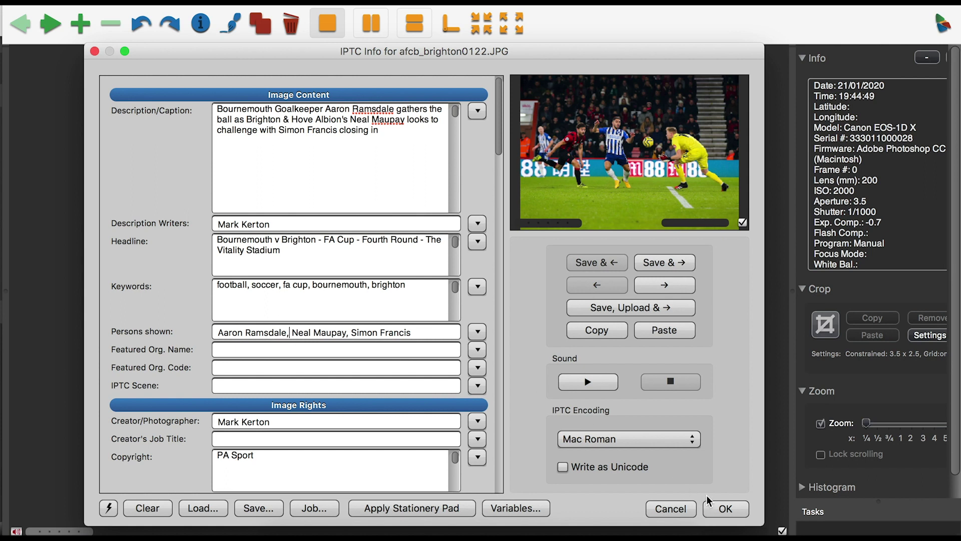
Save the names, move to afcb_brighton2075.JPG, and enlarge its preview to identify the players.
{"action": "left_click", "coordinate": [681, 290]}
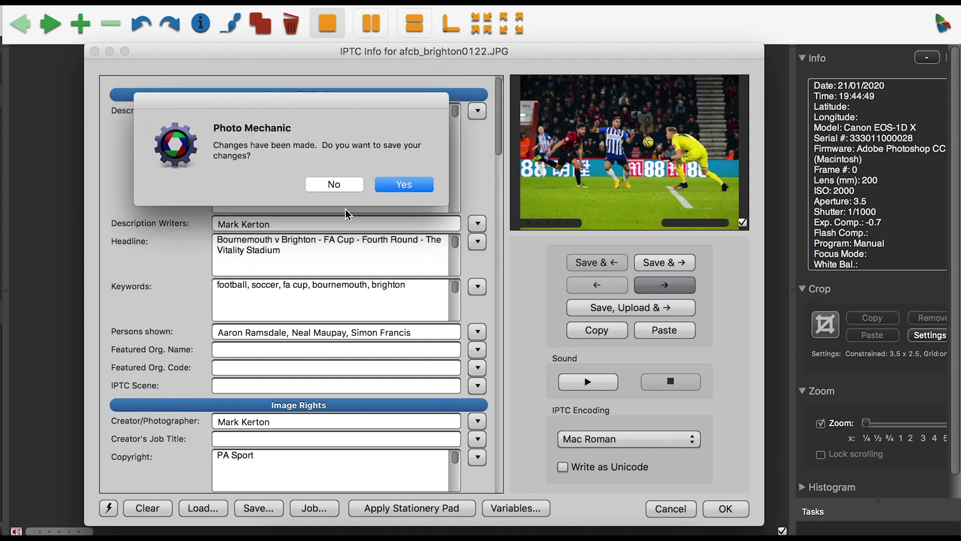
{"action": "left_click", "coordinate": [384, 186]}
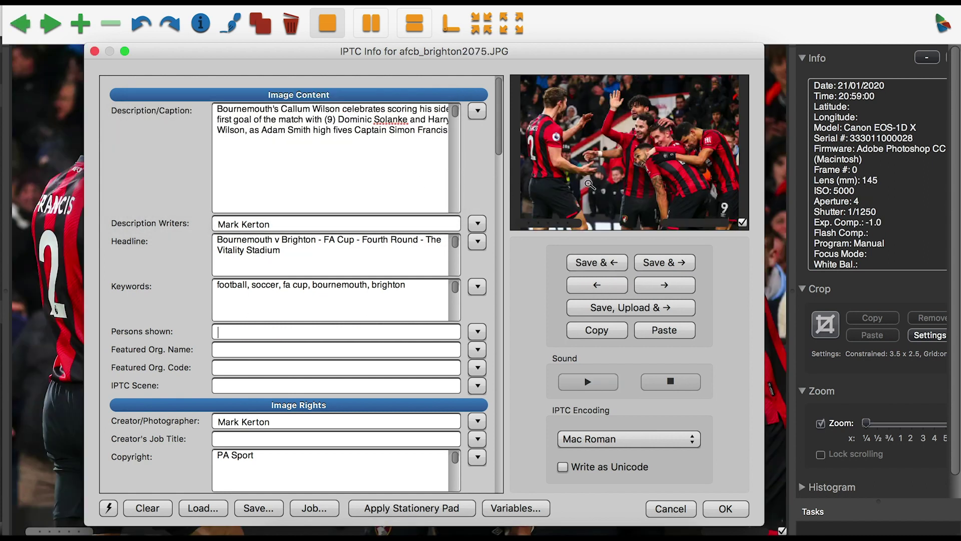
{"action": "left_click", "coordinate": [618, 154]}
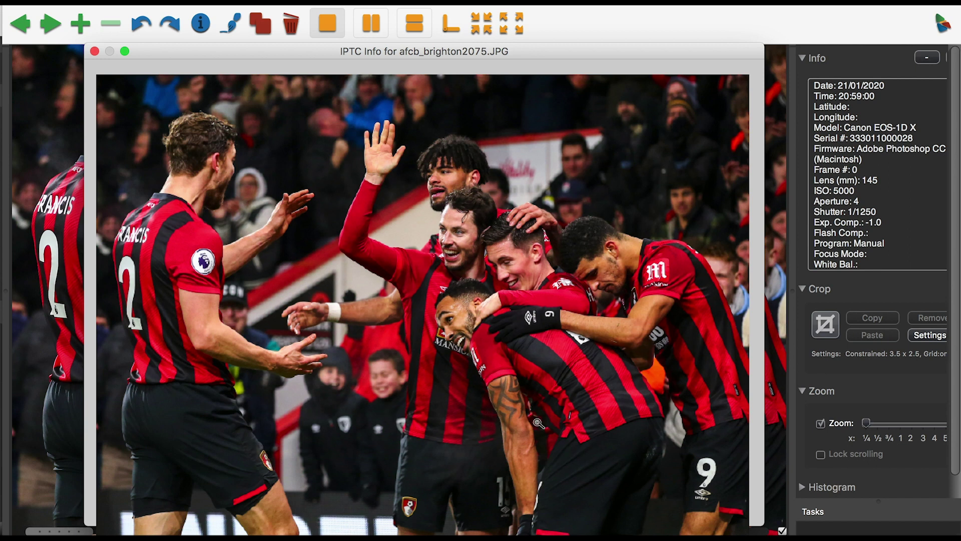
{"action": "left_click", "coordinate": [582, 404]}
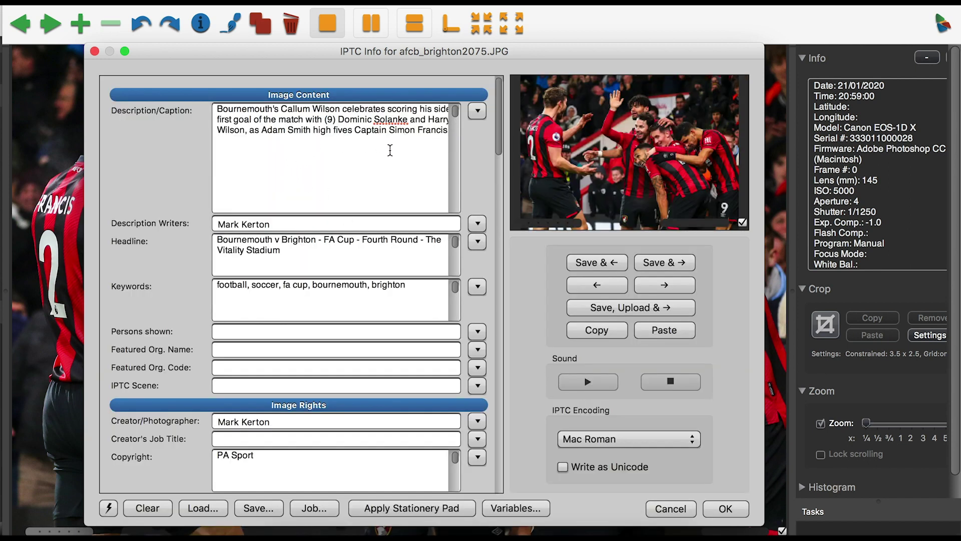
{"action": "left_click", "coordinate": [608, 161]}
{"action": "left_click", "coordinate": [702, 426]}
{"action": "left_click", "coordinate": [658, 203]}
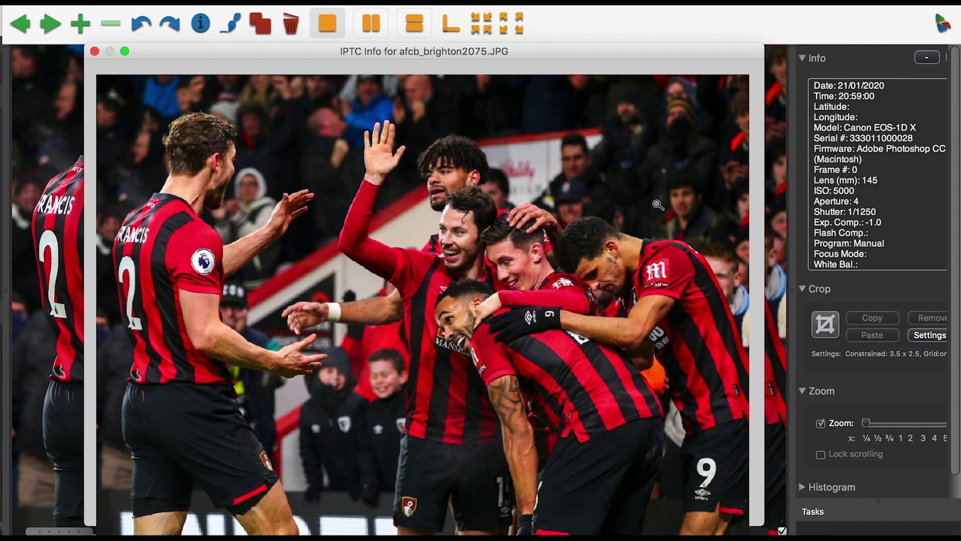
{"action": "left_click", "coordinate": [519, 265]}
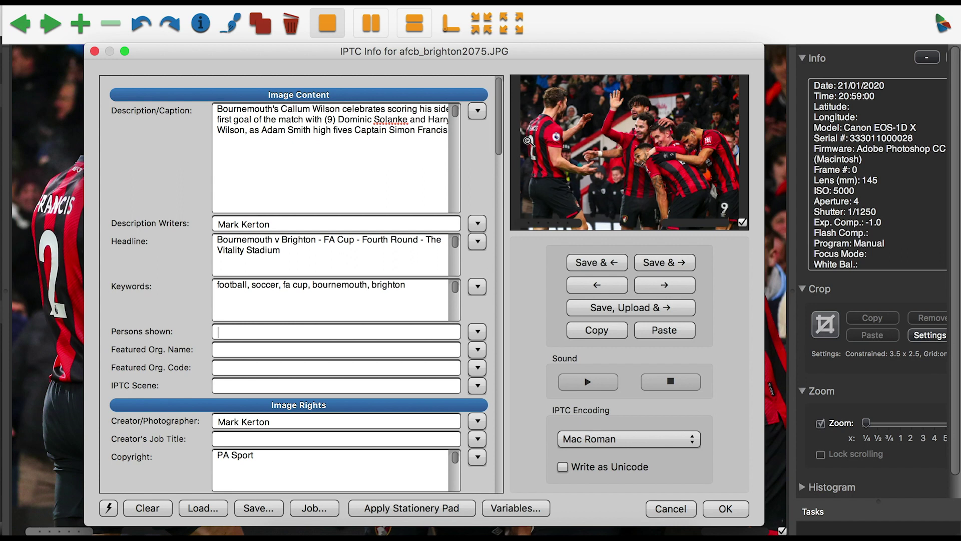
{"action": "key", "text": "ctrl+z"}
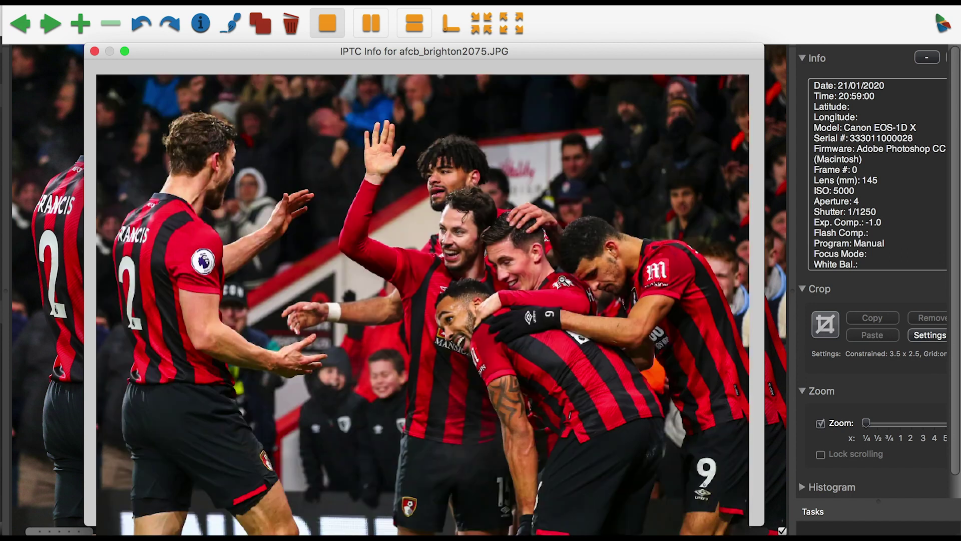
{"action": "left_click", "coordinate": [493, 337]}
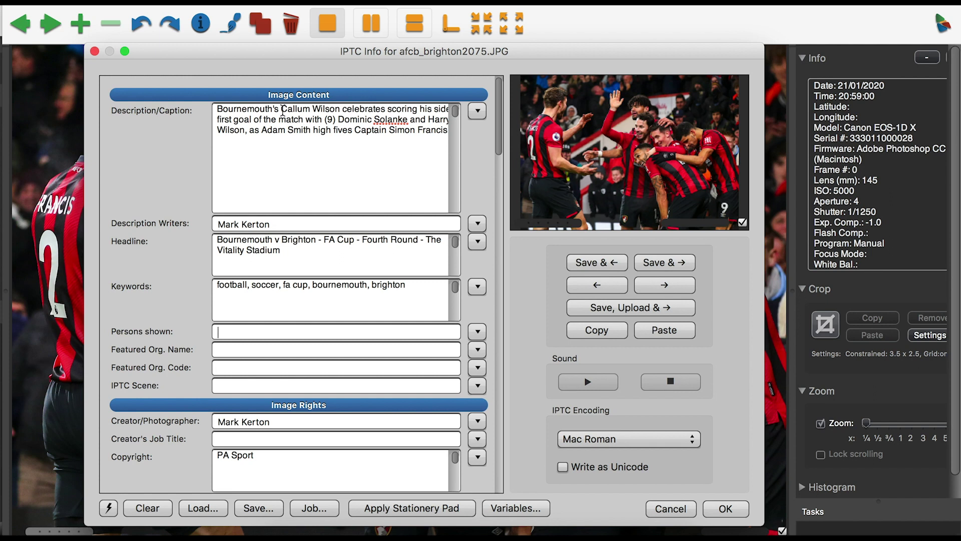
Paste the caption from the scorer onward into Persons shown and strip the first non-name words.
{"action": "left_click_drag", "start_coordinate": [281, 109], "coordinate": [394, 148]}
{"action": "key", "text": "cmd+c"}
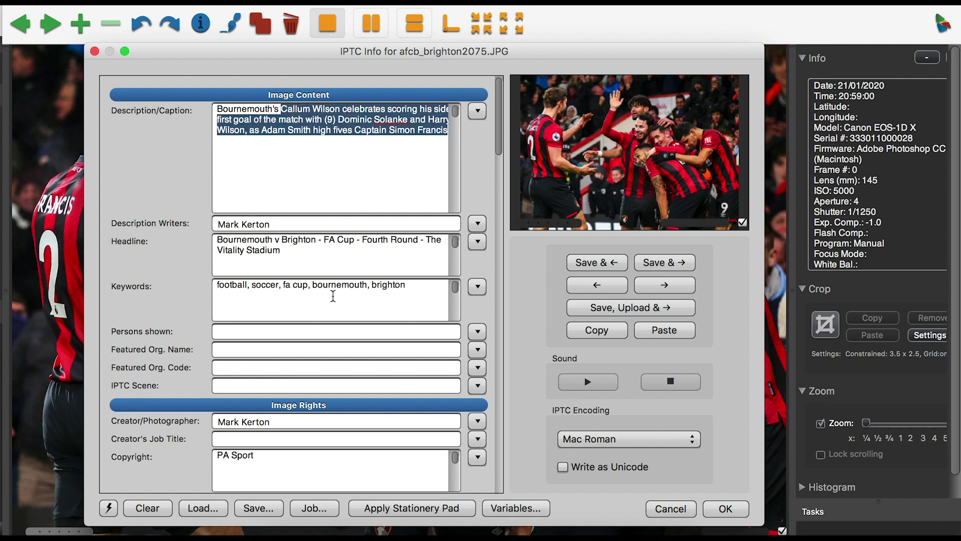
{"action": "left_click", "coordinate": [290, 333]}
{"action": "key", "text": "cmd+v"}
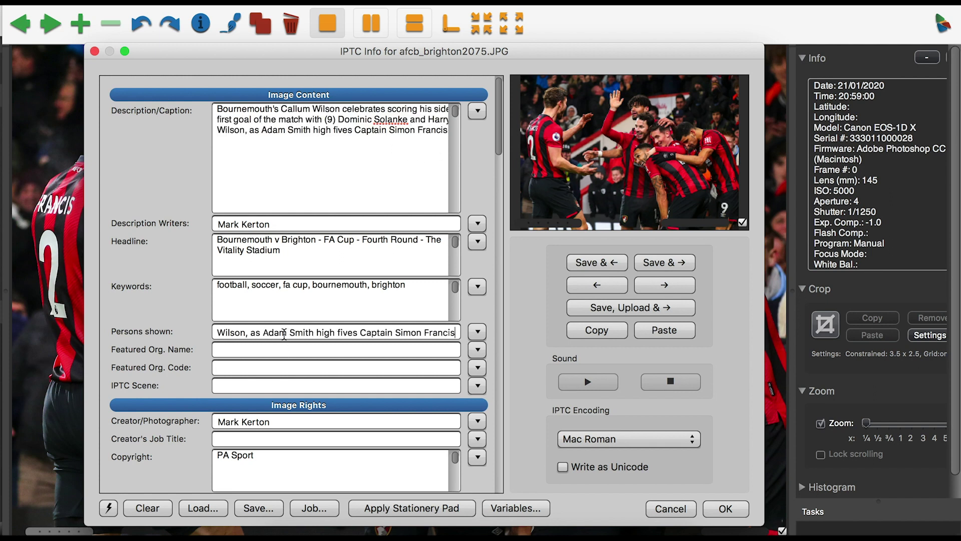
{"action": "double_click", "coordinate": [254, 332]}
{"action": "key", "text": "BackSpace"}
{"action": "left_click_drag", "start_coordinate": [313, 332], "coordinate": [395, 332]}
{"action": "key", "text": "BackSpace"}
{"action": "key", "text": "BackSpace"}
{"action": "type", "text": ","}
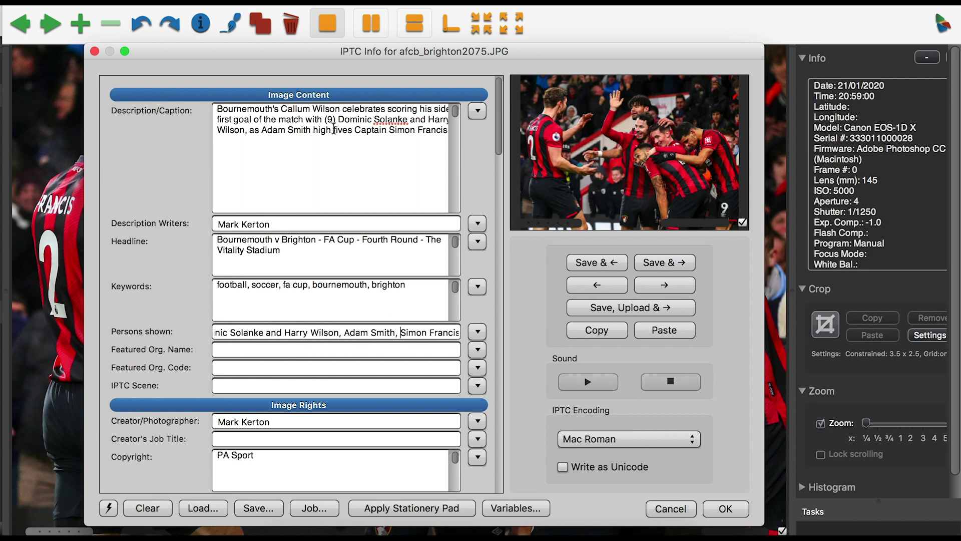
Reduce the rest to comma-separated player names, then save and advance to brighton_watford3606.JPG.
{"action": "double_click", "coordinate": [270, 333]}
{"action": "key", "text": "BackSpace"}
{"action": "key", "text": "BackSpace"}
{"action": "type", "text": ","}
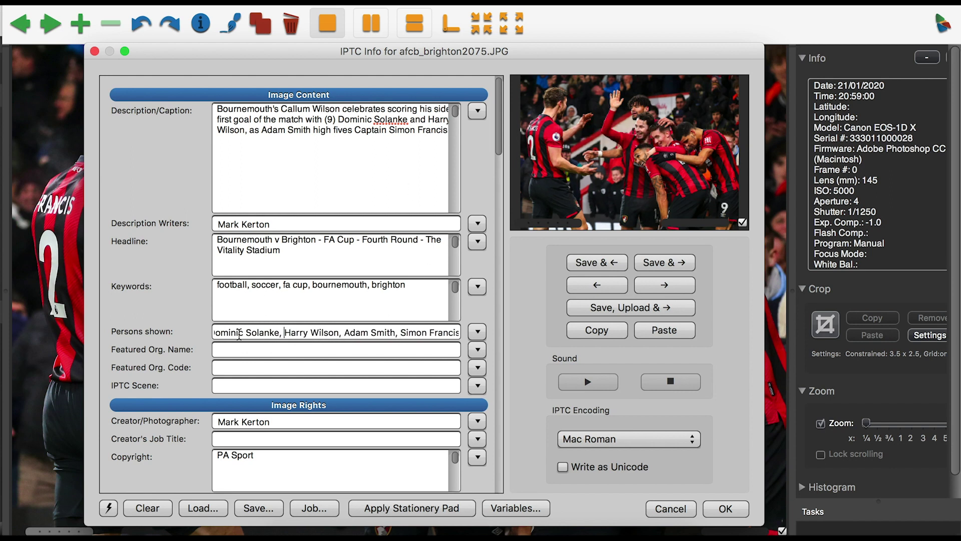
{"action": "scroll", "coordinate": [266, 333], "scroll_direction": "down", "scroll_amount": 1}
{"action": "left_click_drag", "start_coordinate": [221, 329], "coordinate": [336, 333]}
{"action": "key", "text": "BackSpace"}
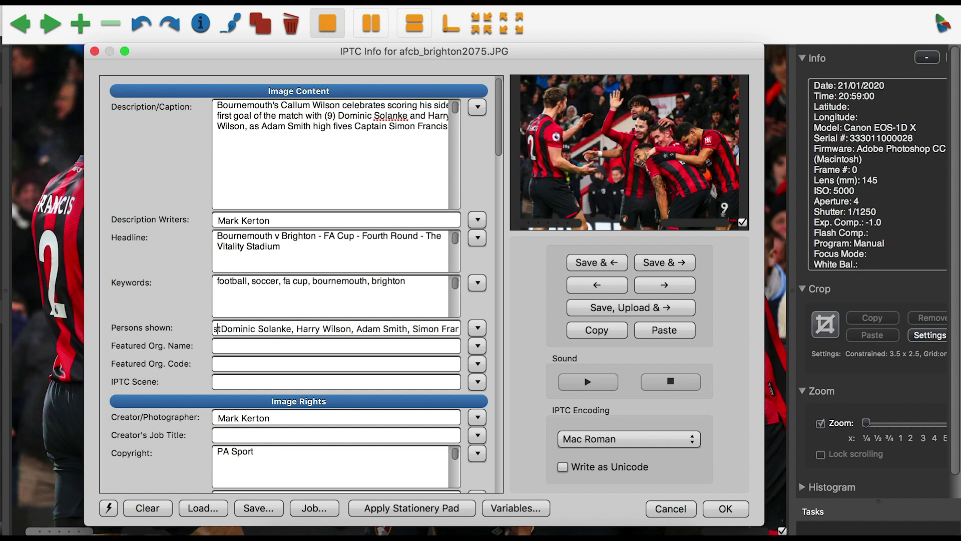
{"action": "left_click_drag", "start_coordinate": [216, 329], "coordinate": [208, 330]}
{"action": "left_click_drag", "start_coordinate": [281, 329], "coordinate": [414, 328]}
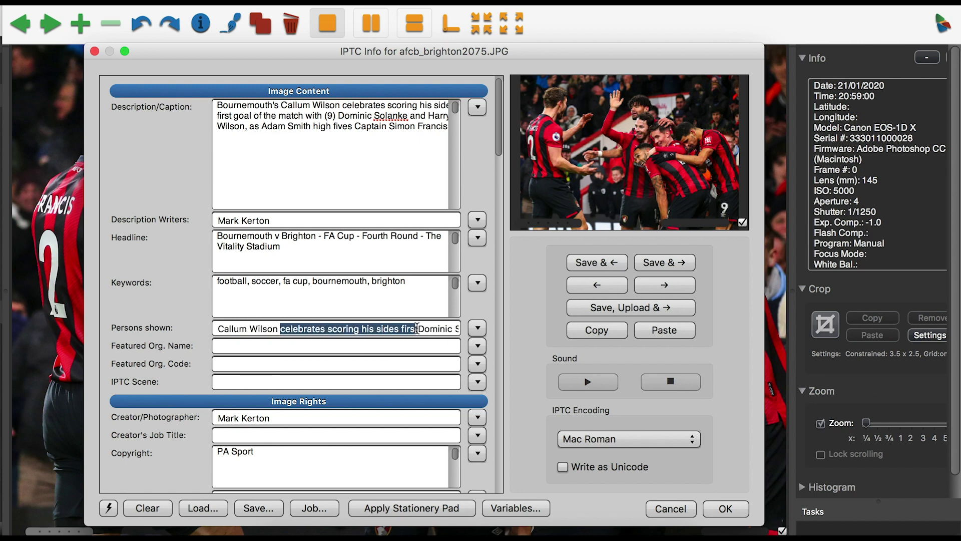
{"action": "key", "text": "BackSpace"}
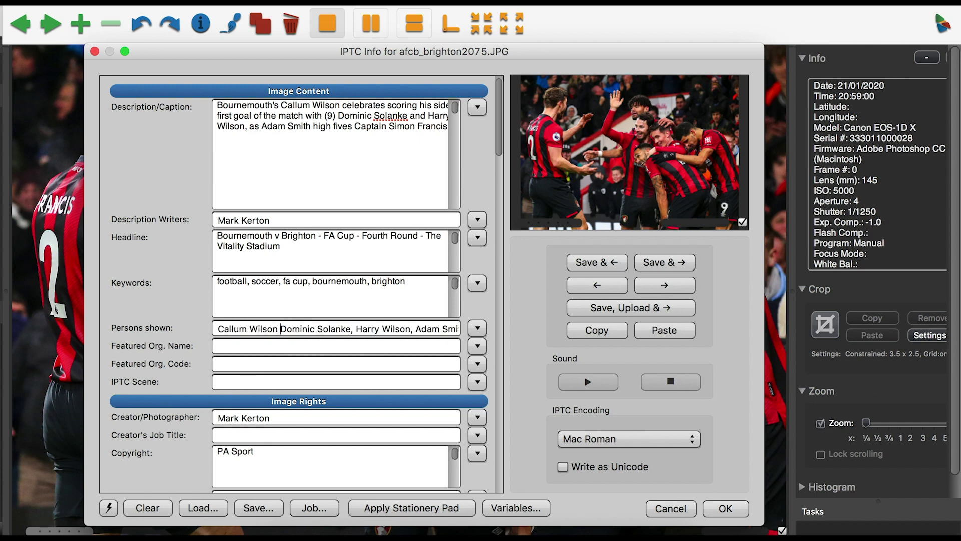
{"action": "key", "text": "BackSpace"}
{"action": "type", "text": ","}
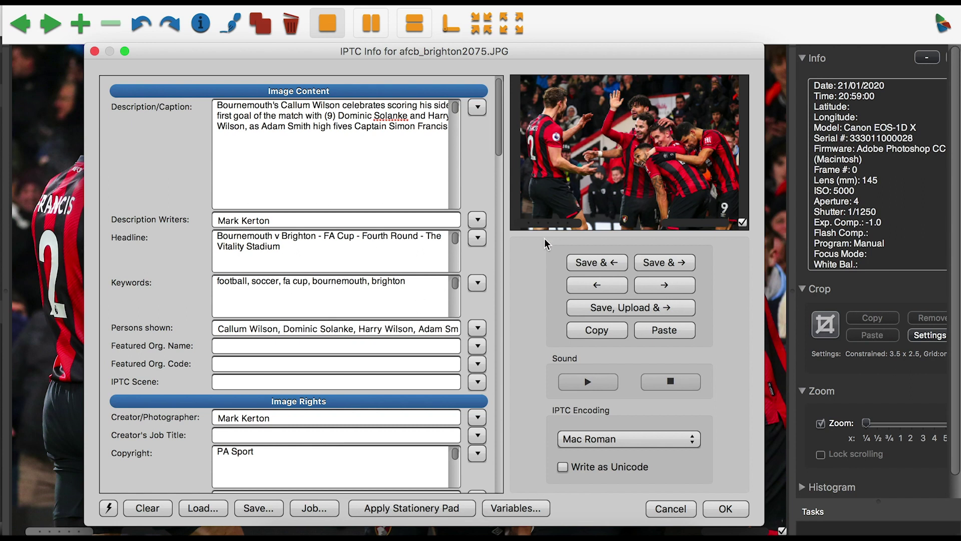
{"action": "left_click", "coordinate": [668, 287]}
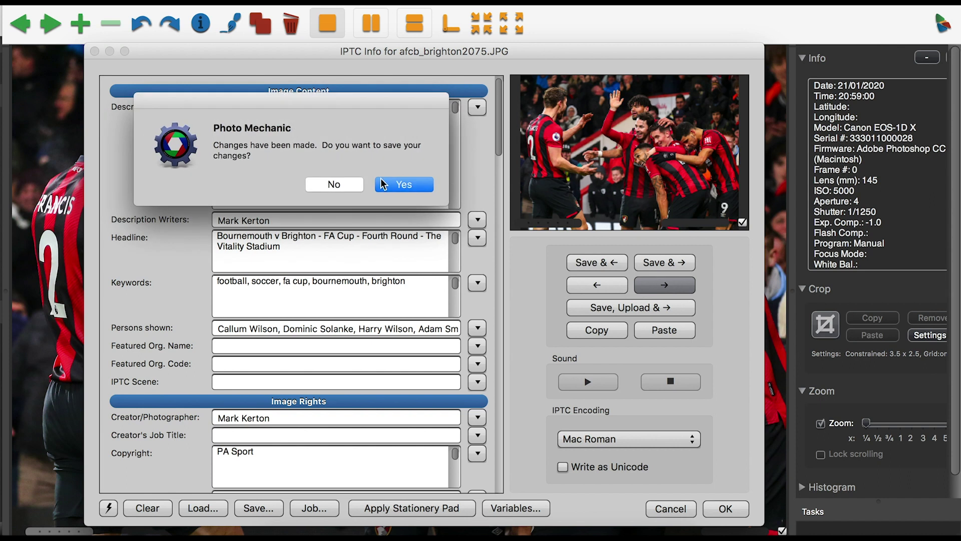
{"action": "left_click", "coordinate": [382, 180]}
Enlarge the brighton_watford3606.JPG preview to identify the players.
{"action": "left_click", "coordinate": [594, 170]}
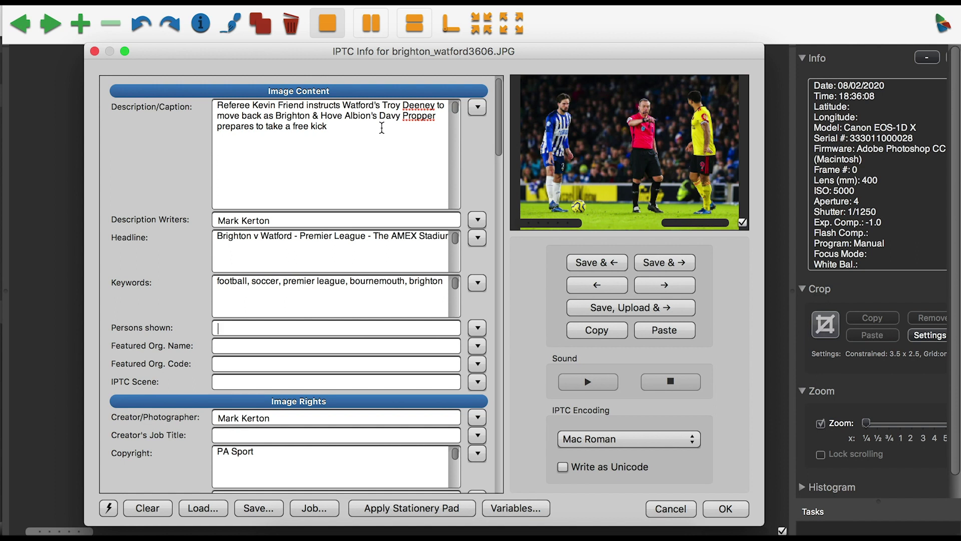
{"action": "left_click", "coordinate": [648, 161]}
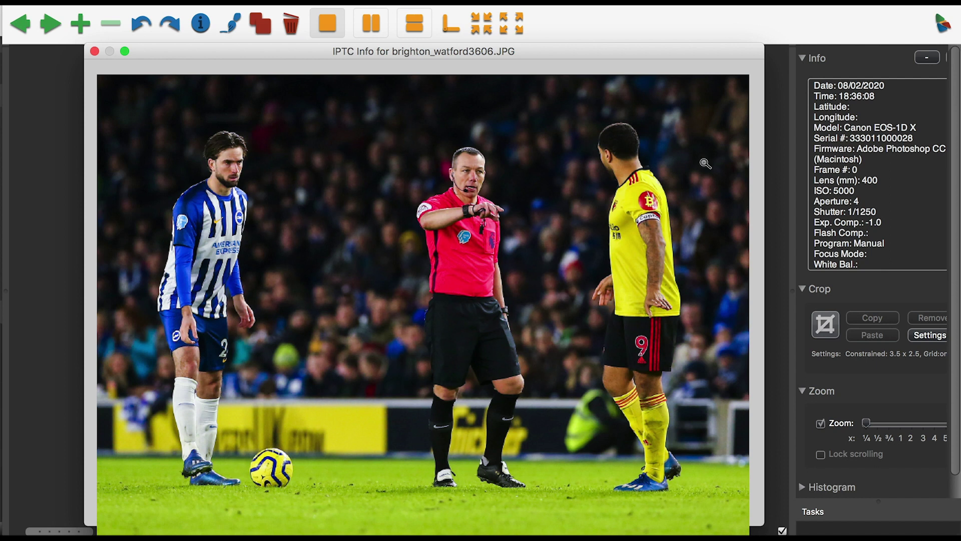
{"action": "left_click", "coordinate": [577, 467]}
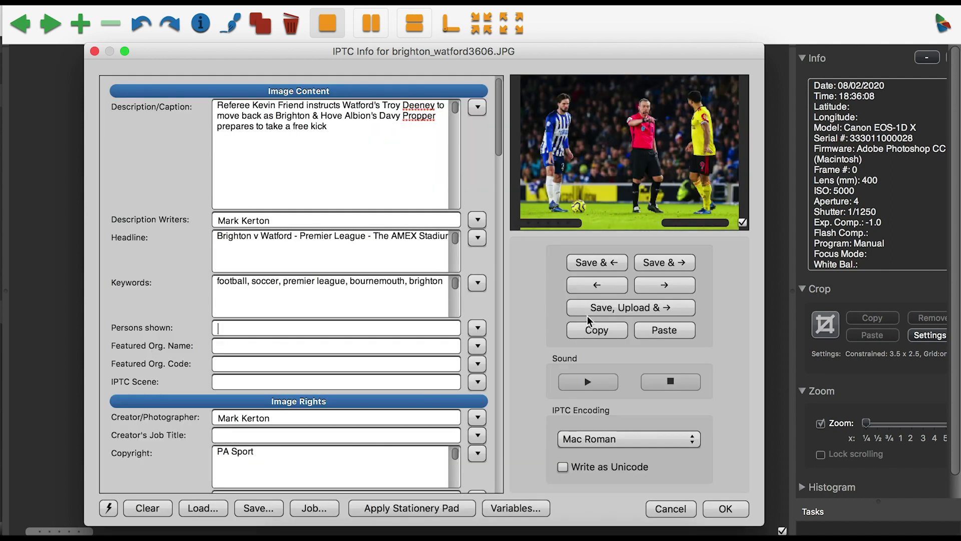
{"action": "left_click", "coordinate": [687, 179]}
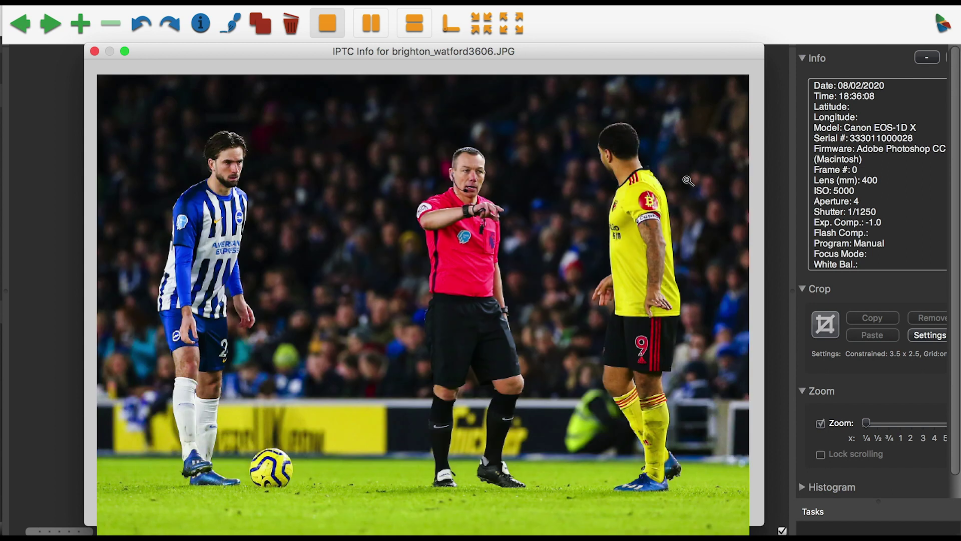
{"action": "left_click", "coordinate": [244, 193]}
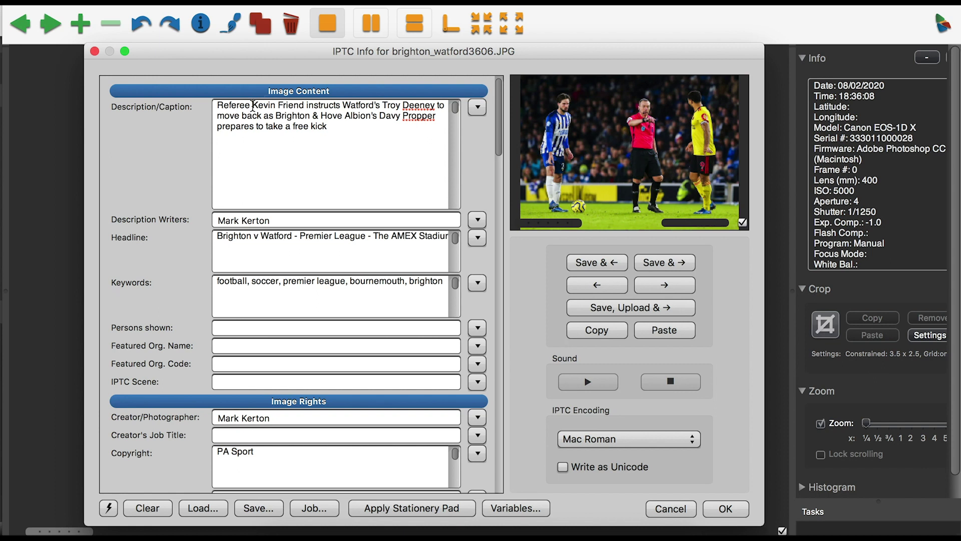
Paste the caption from Kevin Friend to Propper into Persons shown, save, and move on to saints_spurs1369.JPG.
{"action": "left_click_drag", "start_coordinate": [253, 105], "coordinate": [434, 120]}
{"action": "key", "text": "cmd+c"}
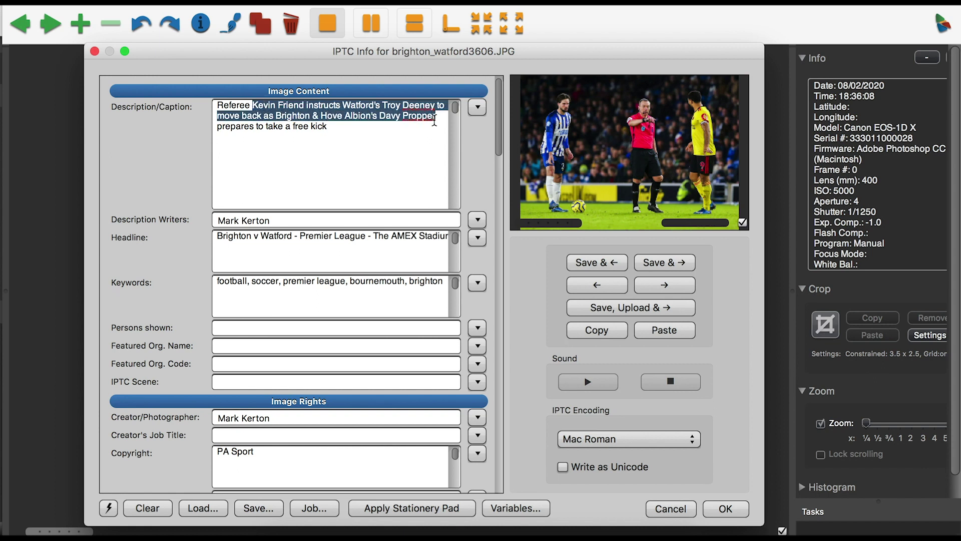
{"action": "left_click", "coordinate": [326, 331]}
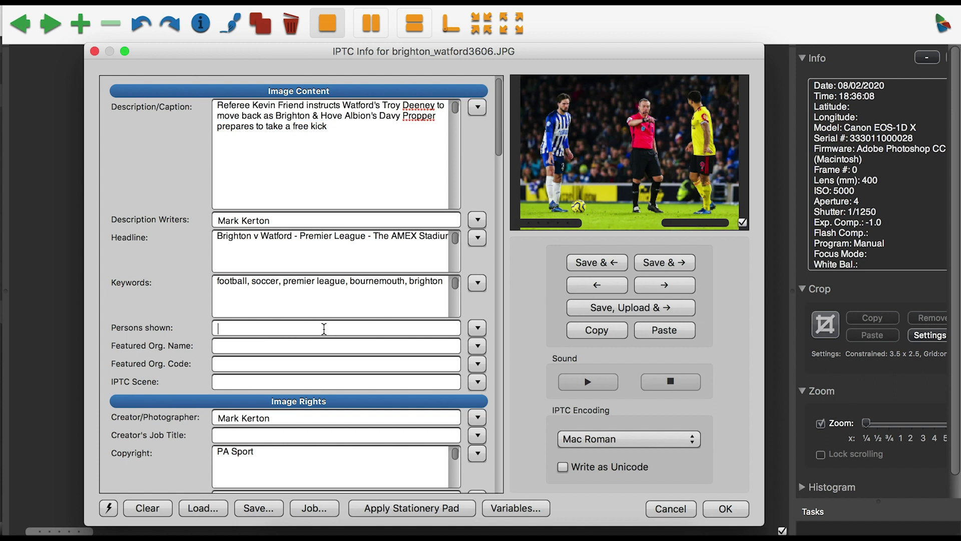
{"action": "key", "text": "cmd+v"}
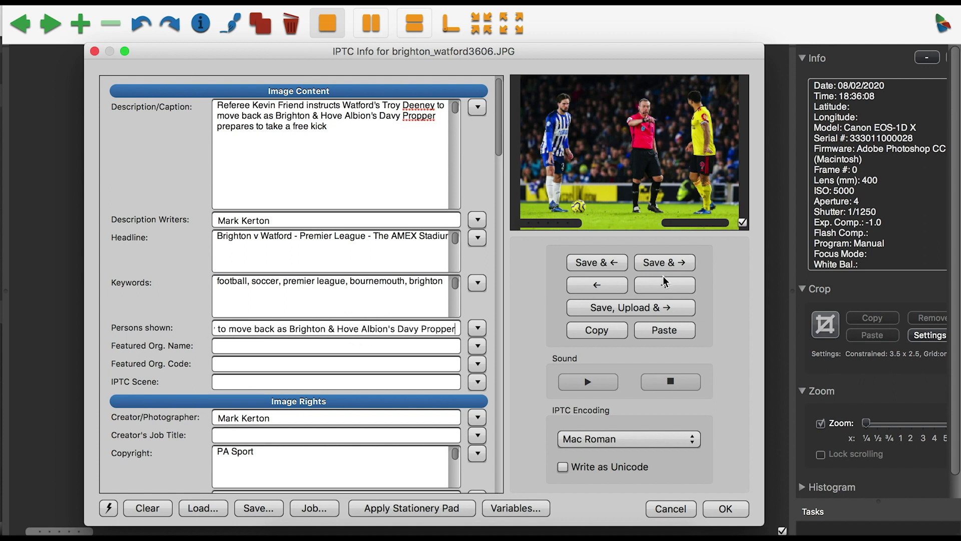
{"action": "left_click", "coordinate": [662, 292]}
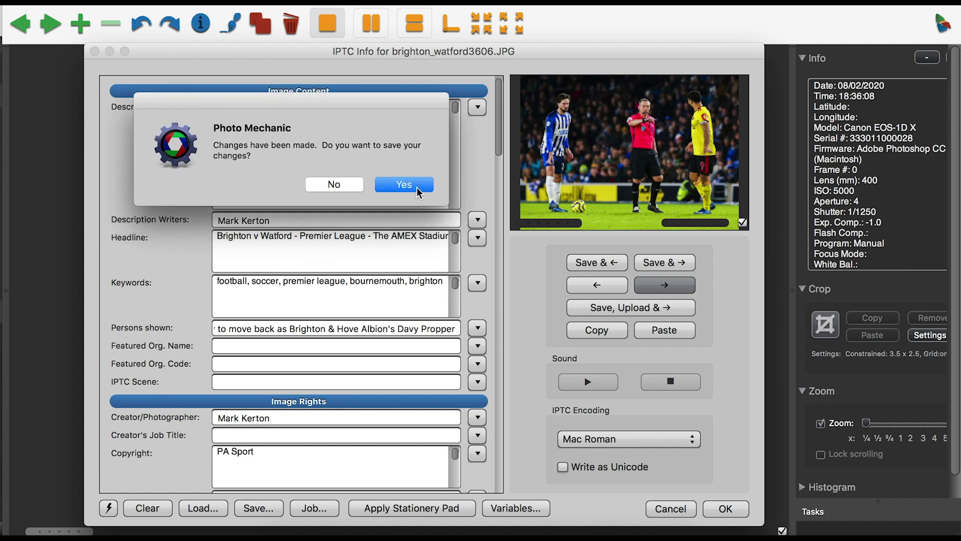
{"action": "left_click", "coordinate": [416, 190]}
Enlarge the saints_spurs1369.JPG preview repeatedly to identify the players.
{"action": "left_click", "coordinate": [599, 155]}
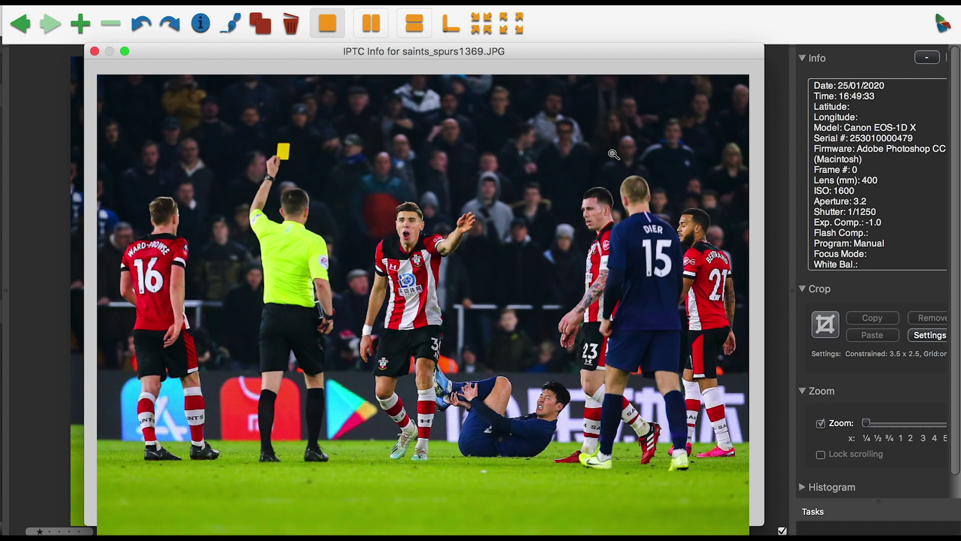
{"action": "left_click", "coordinate": [470, 283]}
{"action": "left_click", "coordinate": [617, 179]}
{"action": "left_click", "coordinate": [389, 156]}
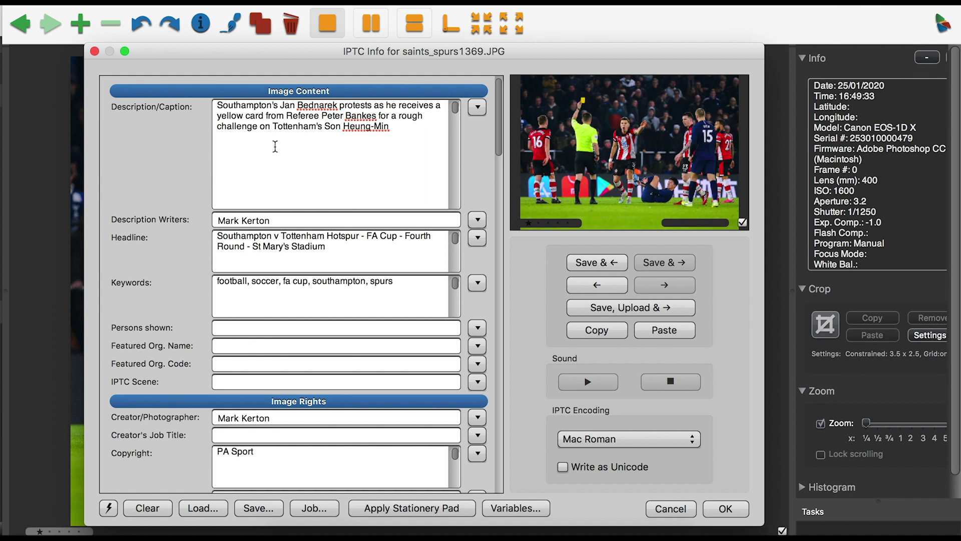
{"action": "left_click", "coordinate": [629, 165]}
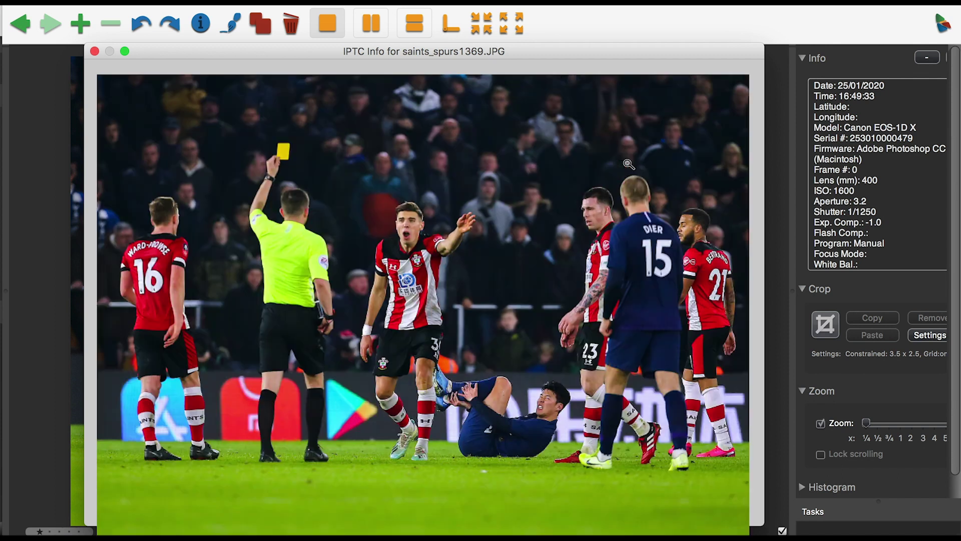
{"action": "left_click", "coordinate": [598, 167]}
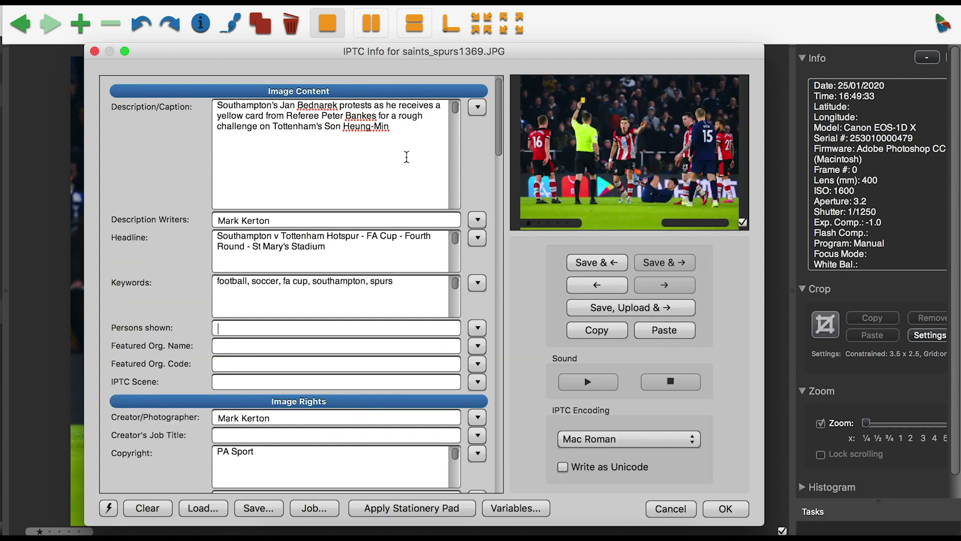
{"action": "left_click", "coordinate": [650, 170]}
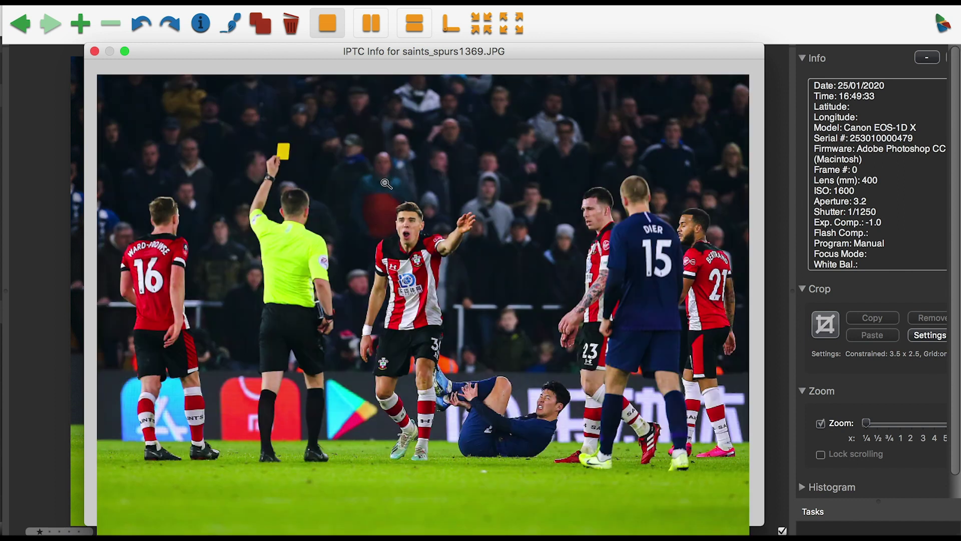
{"action": "left_click", "coordinate": [417, 445]}
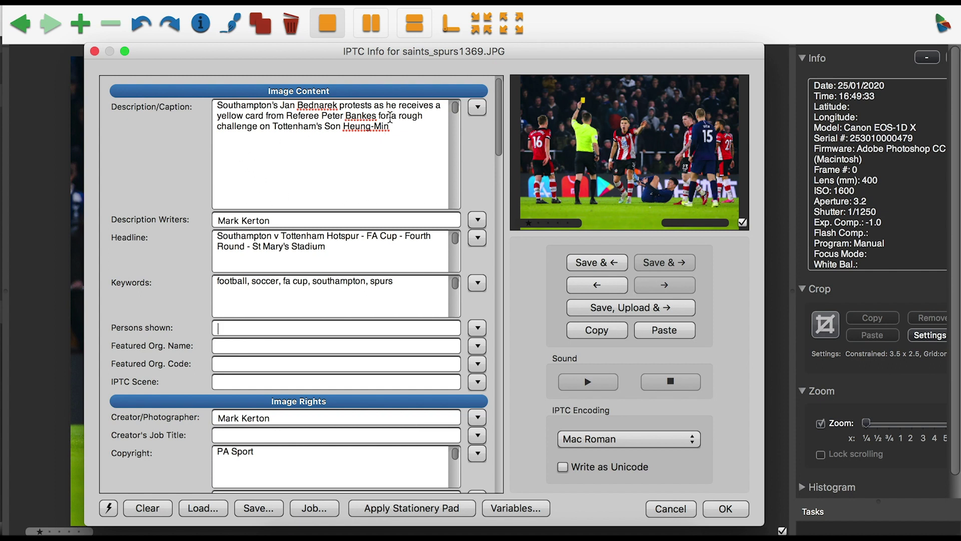
{"action": "left_click", "coordinate": [630, 180]}
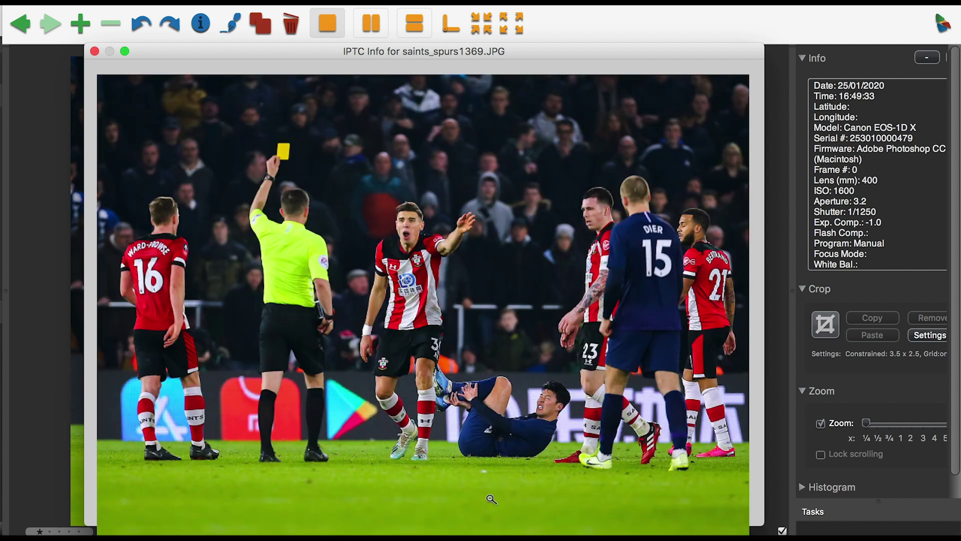
{"action": "left_click", "coordinate": [490, 343]}
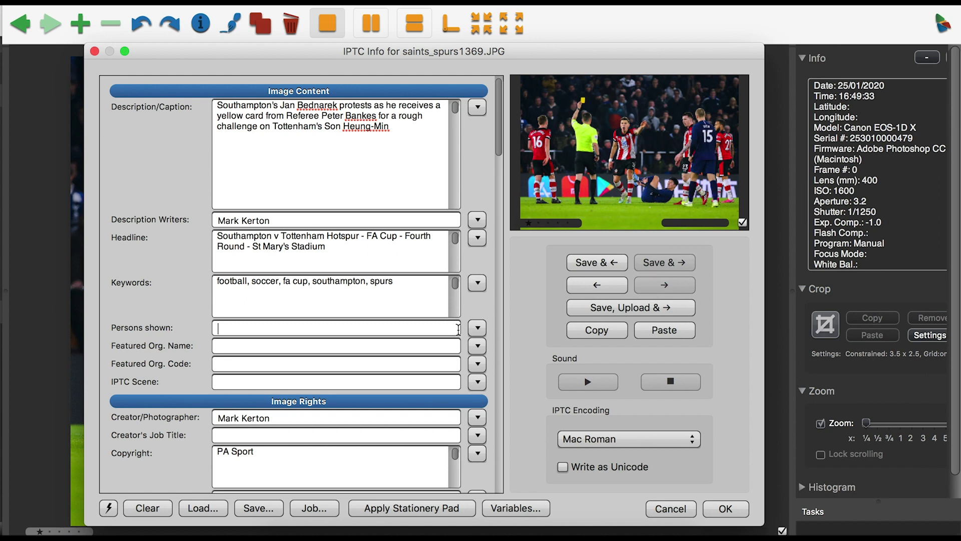
Paste the caption from Jan Bednarek to Heung-Min into Persons shown and close the info window.
{"action": "left_click_drag", "start_coordinate": [281, 104], "coordinate": [385, 173]}
{"action": "key", "text": "super+c"}
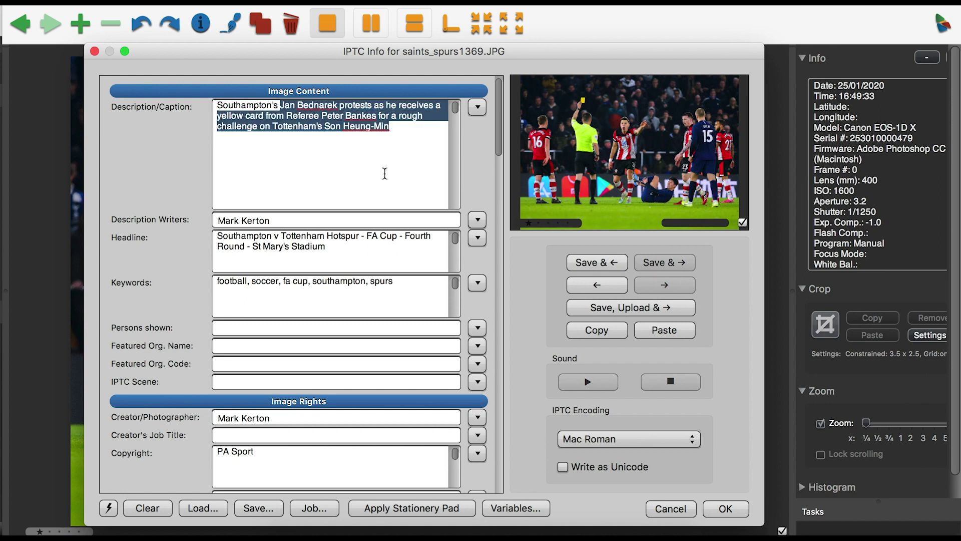
{"action": "left_click", "coordinate": [331, 328]}
{"action": "key", "text": "super+v"}
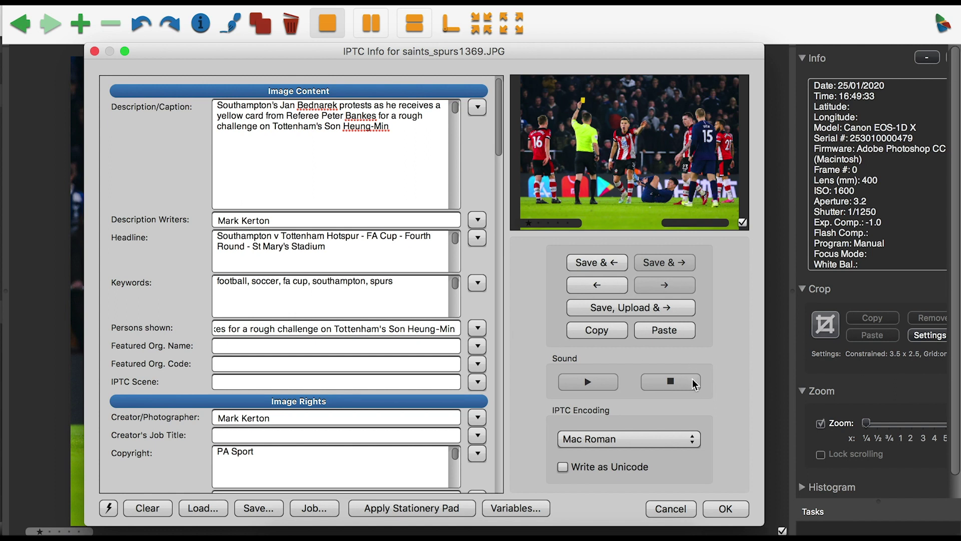
{"action": "left_click", "coordinate": [695, 510]}
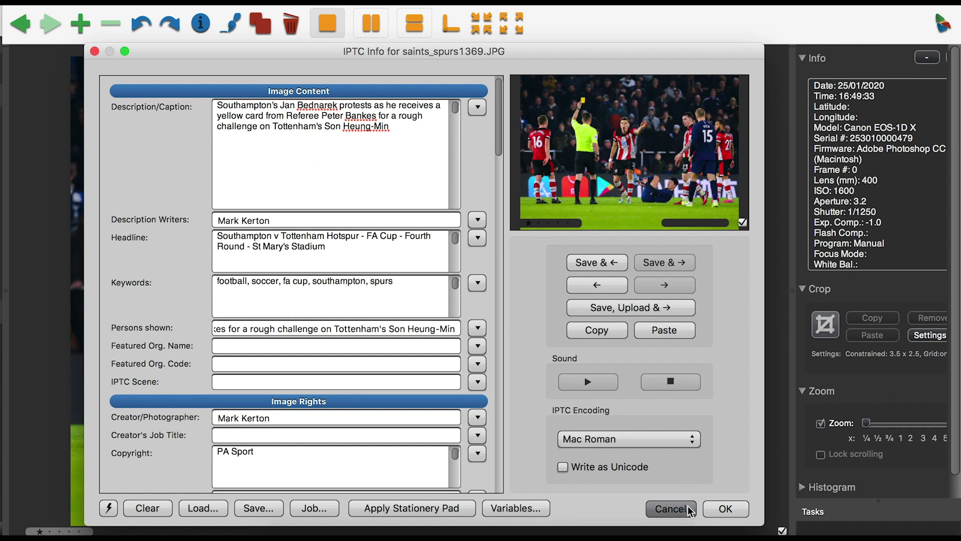
Close the photo view, then append a test string after Aubameyang on line a14 and close TextEdit.
{"action": "left_click", "coordinate": [407, 182]}
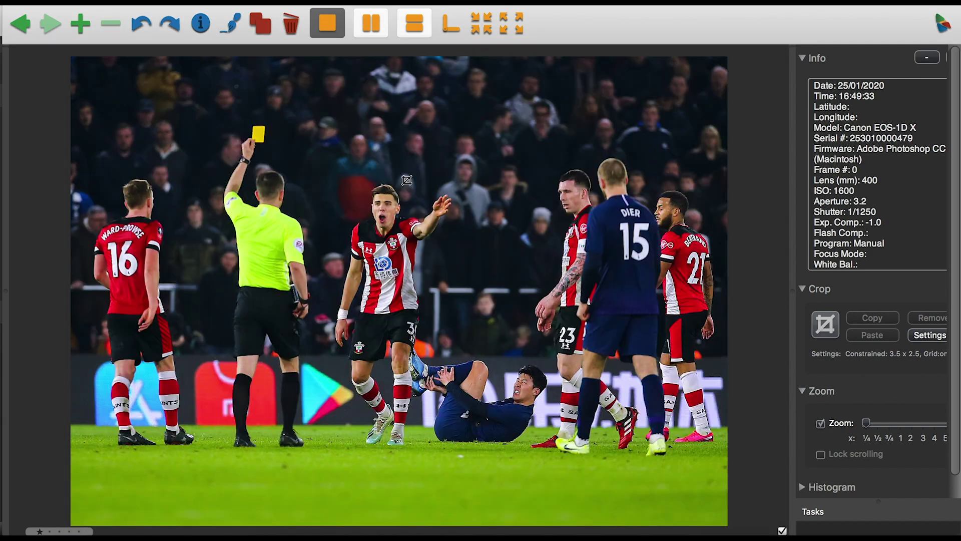
{"action": "left_click", "coordinate": [20, 6]}
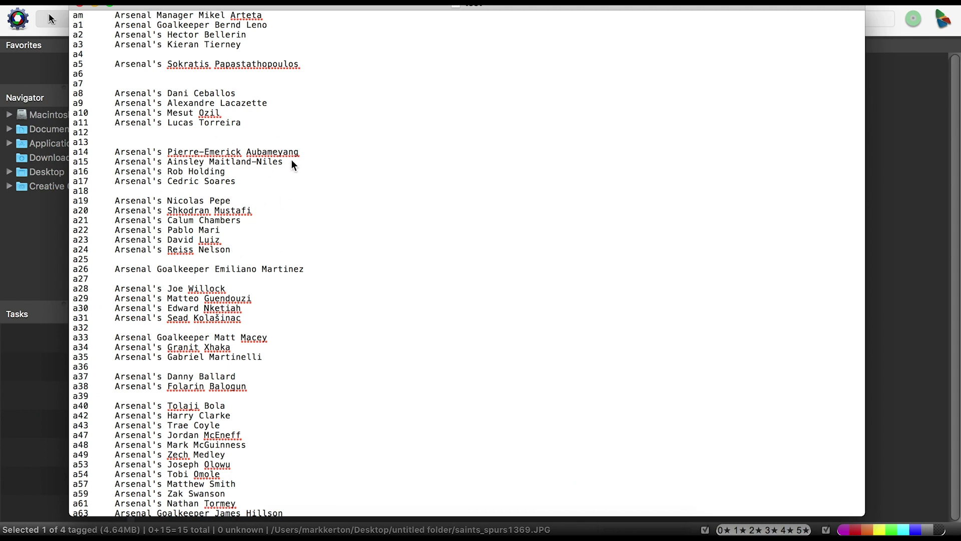
{"action": "left_click", "coordinate": [306, 151]}
{"action": "type", "text": "djhlkjskjshksjfhgsf/jkns/vlskGNSvksh/"}
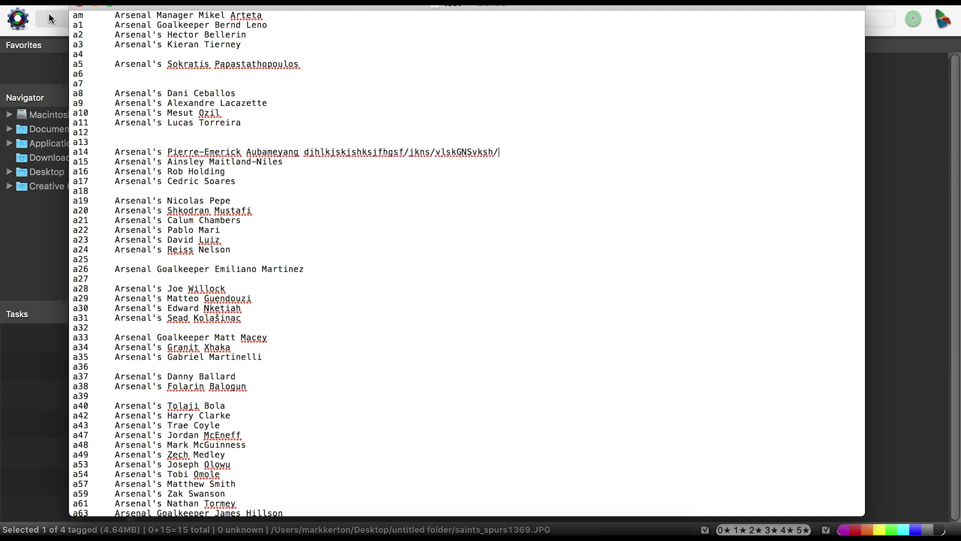
{"action": "left_click", "coordinate": [80, 6]}
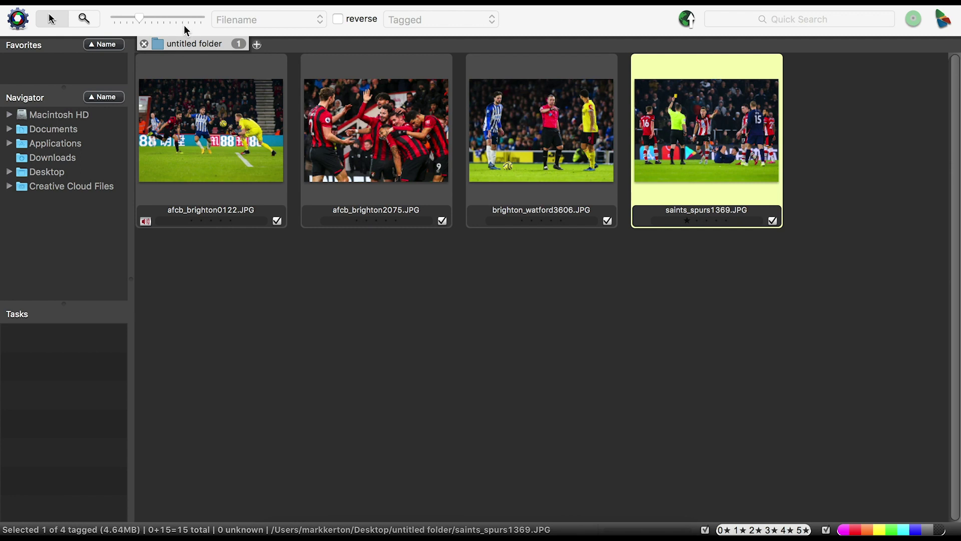
Reload the code replacement files in Edit > Settings with test.txt selected, and confirm.
{"action": "left_click", "coordinate": [189, 2]}
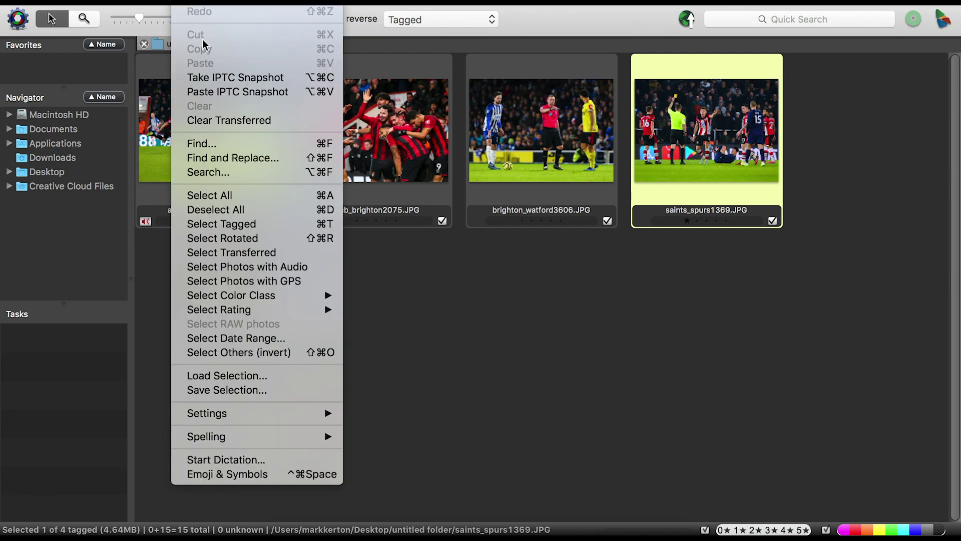
{"action": "mouse_move", "coordinate": [225, 413]}
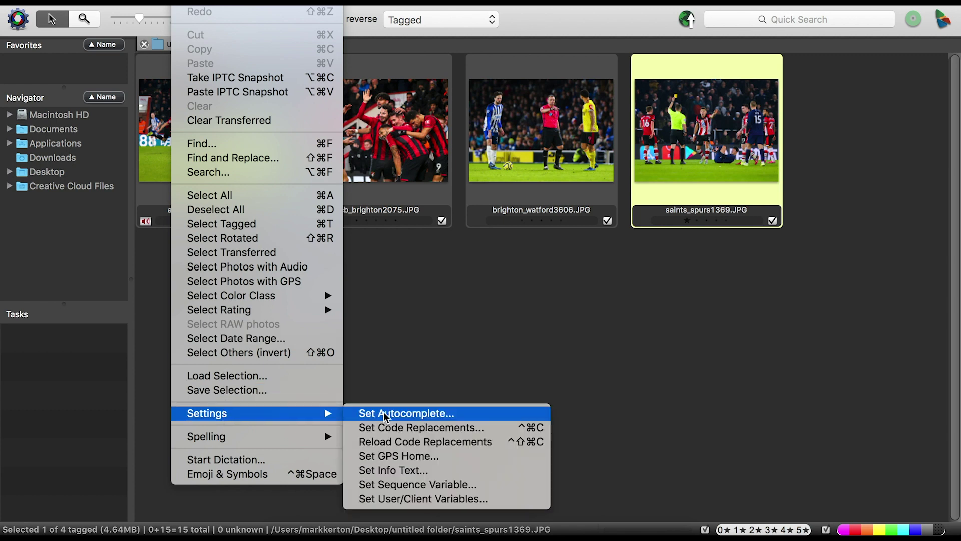
{"action": "left_click", "coordinate": [383, 427]}
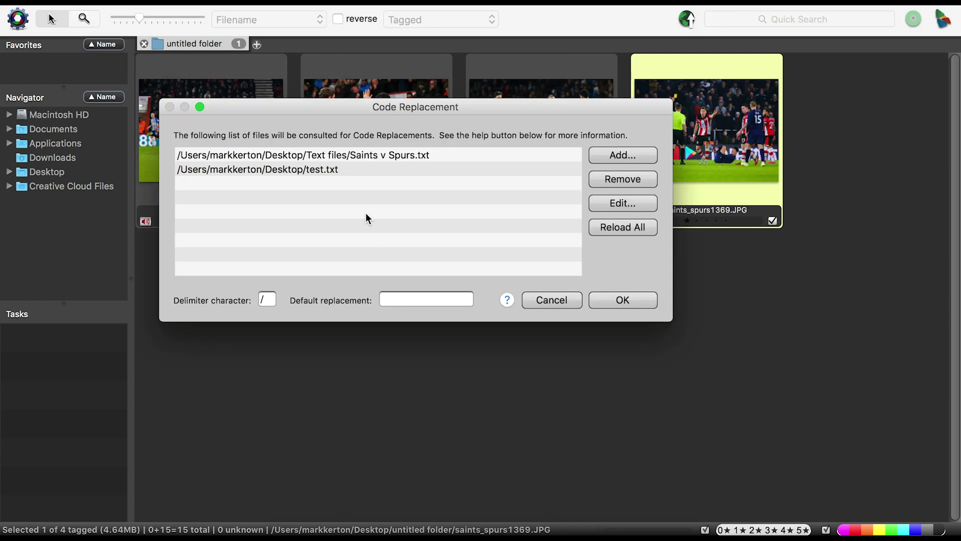
{"action": "left_click", "coordinate": [314, 169]}
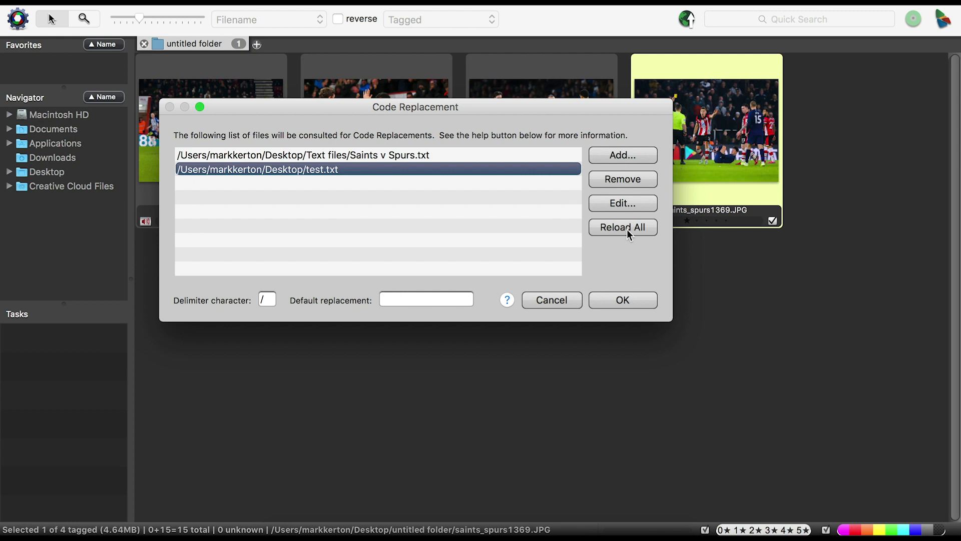
{"action": "left_click", "coordinate": [623, 301]}
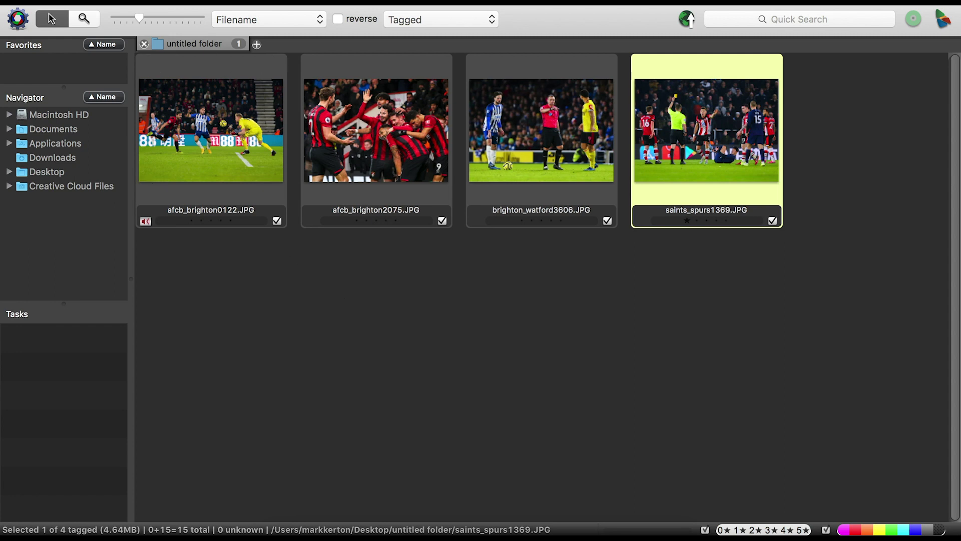
Open afcb_brighton0122.JPG's IPTC info and type the code /a14/ on a new caption line.
{"action": "double_click", "coordinate": [236, 158]}
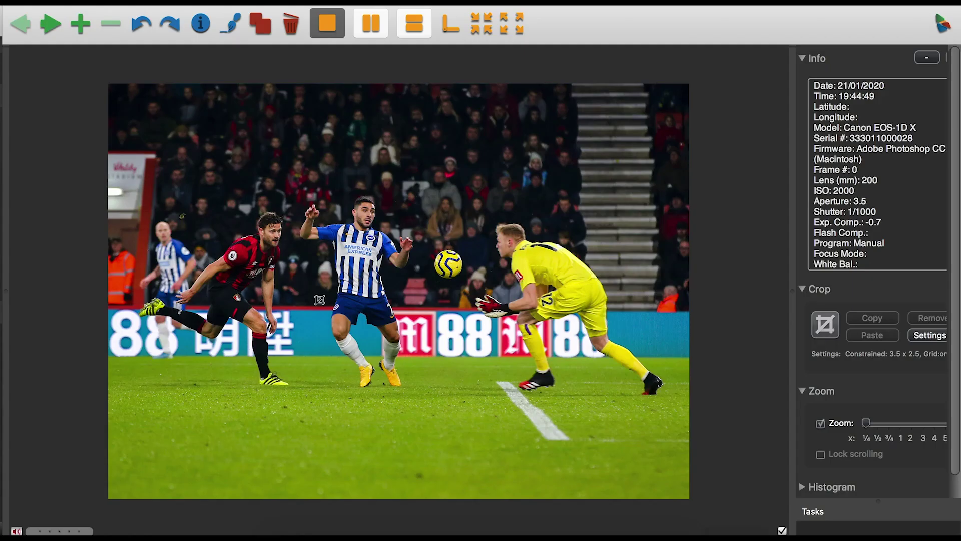
{"action": "left_click", "coordinate": [201, 25]}
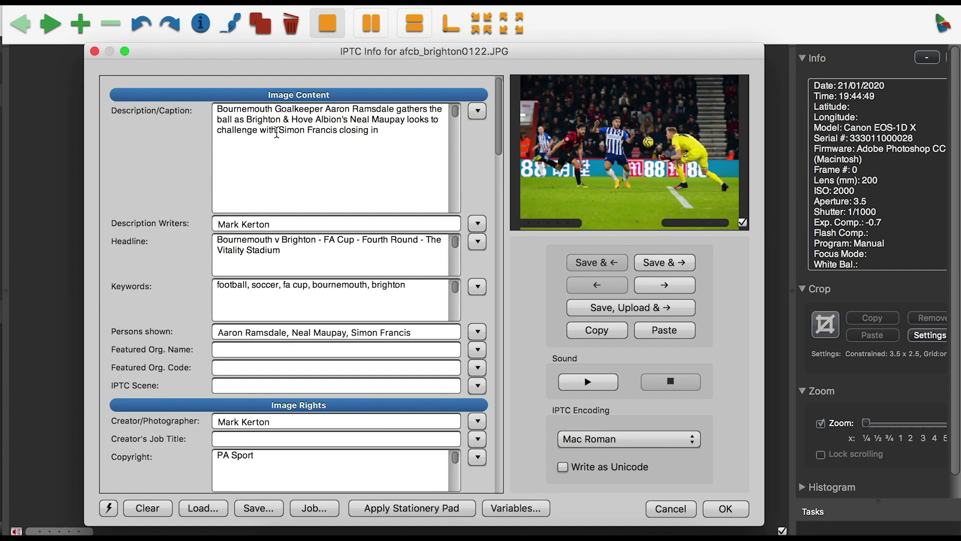
{"action": "key", "text": "Return"}
{"action": "key", "text": "Return"}
{"action": "key", "text": "Return"}
{"action": "type", "text": "/a14/"}
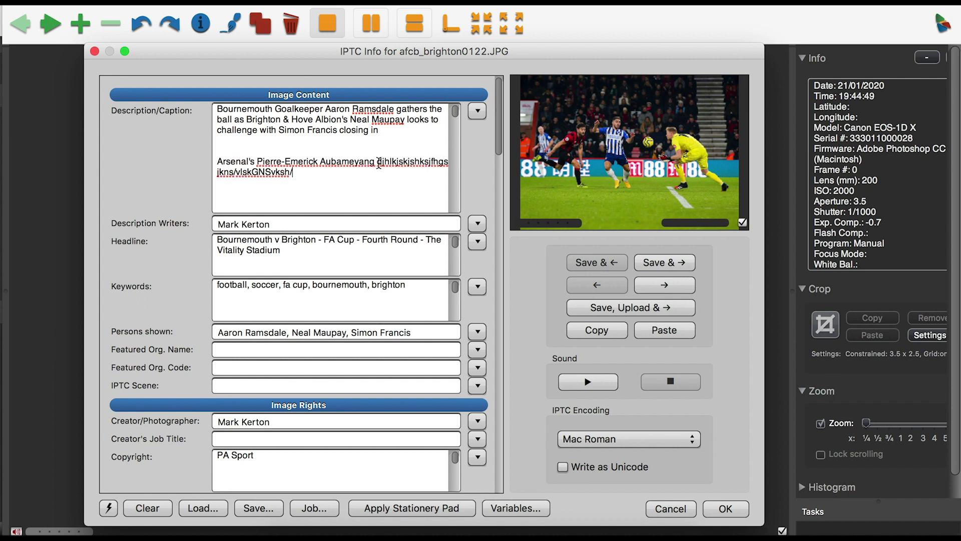